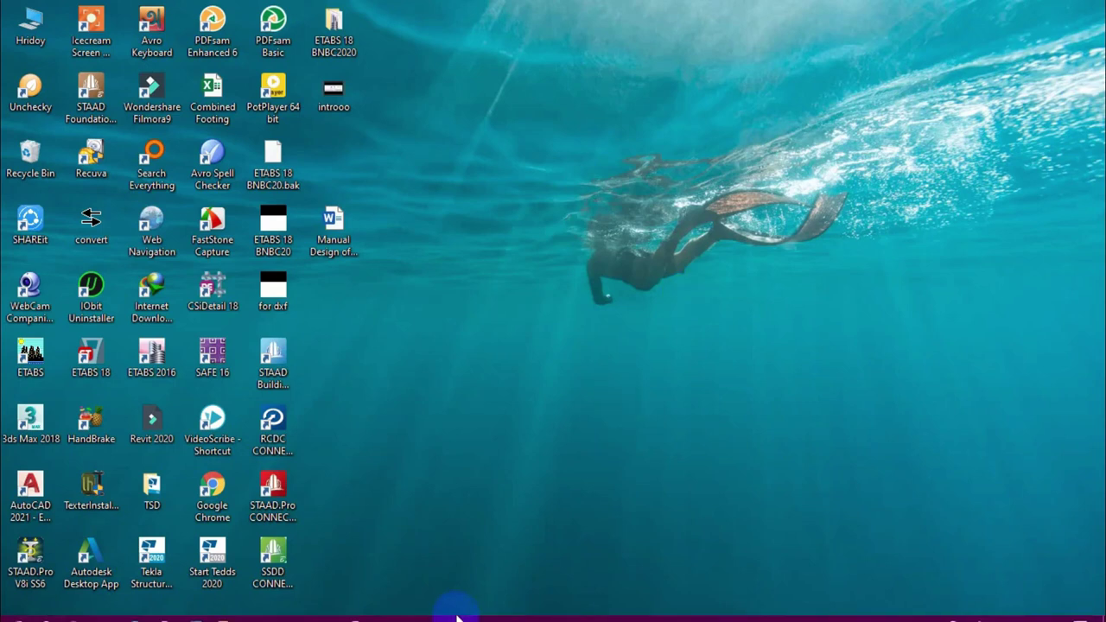
# - Launch the 'new project' STAAD.Pro model from the stadd file folder and continue past the licence information
pyautogui.click(251, 609)
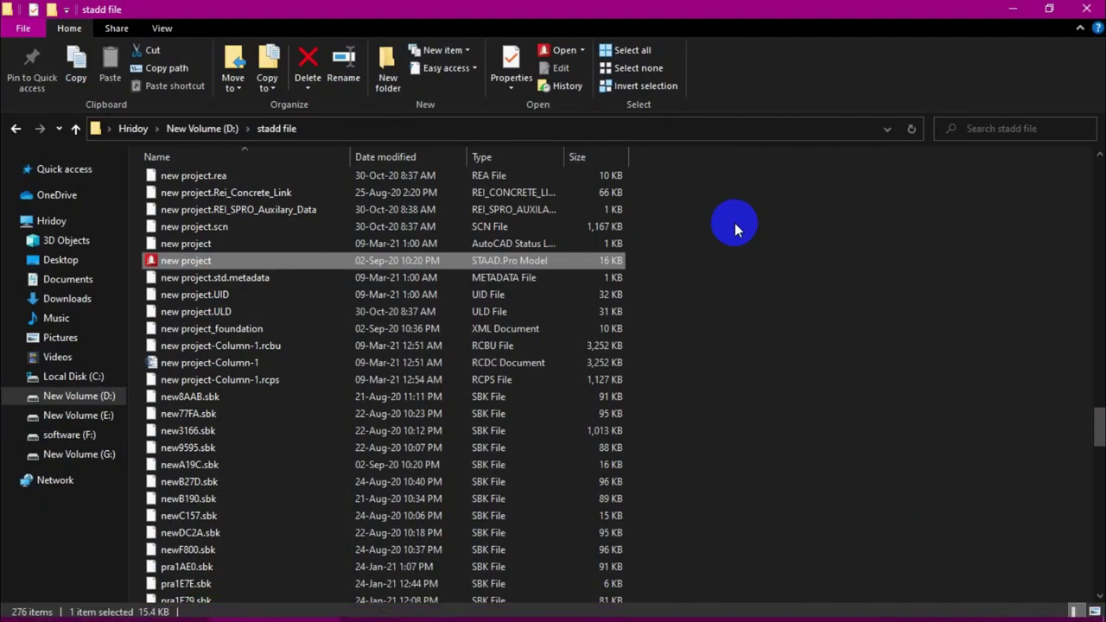
pyautogui.doubleClick(310, 259)
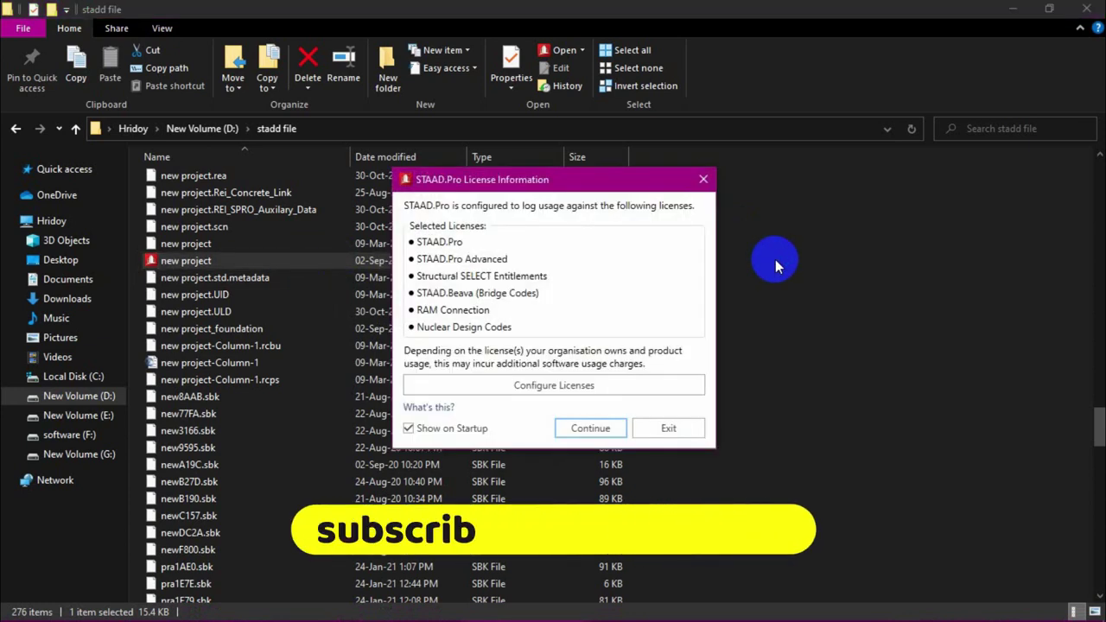
pyautogui.click(578, 432)
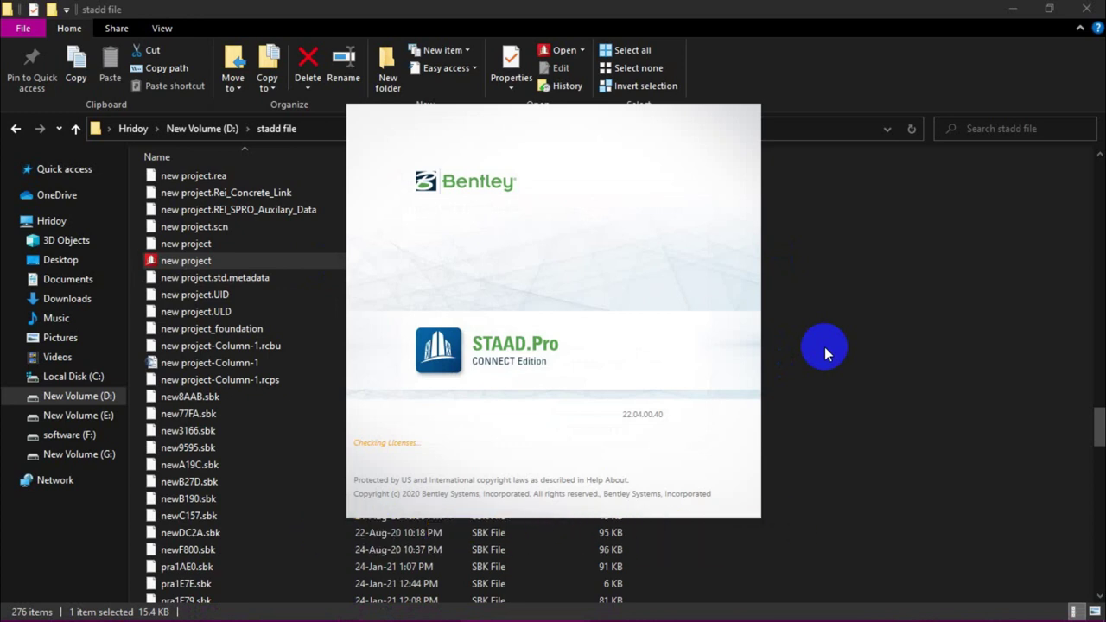
# - Minimize File Explorer and wait for STAAD.Pro's Open page to list new project.std
pyautogui.click(1027, 7)
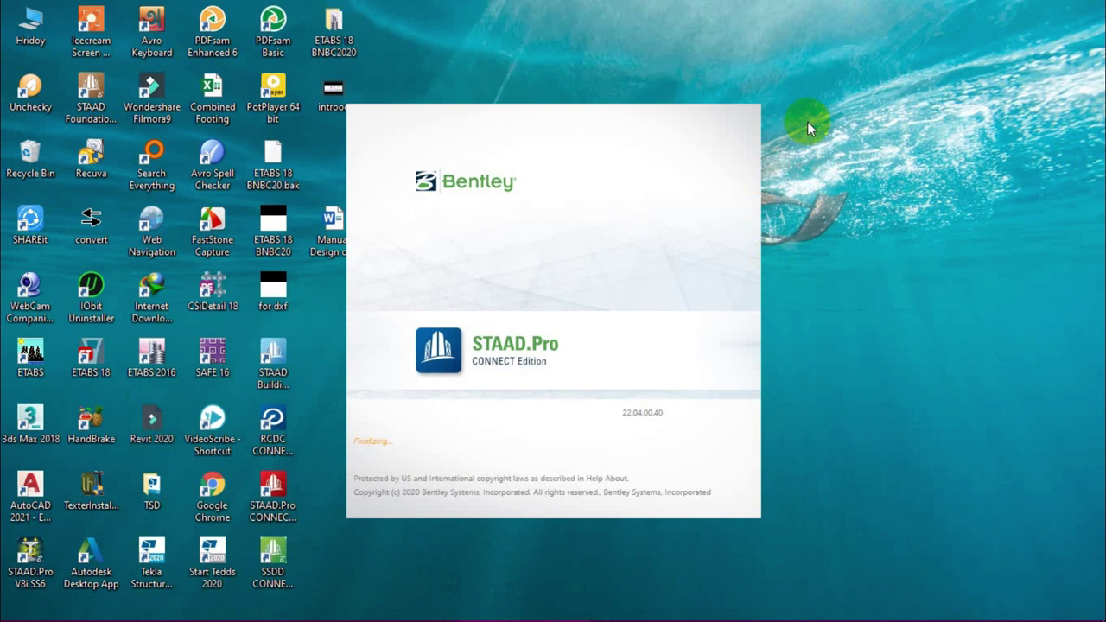
pyautogui.click(810, 128)
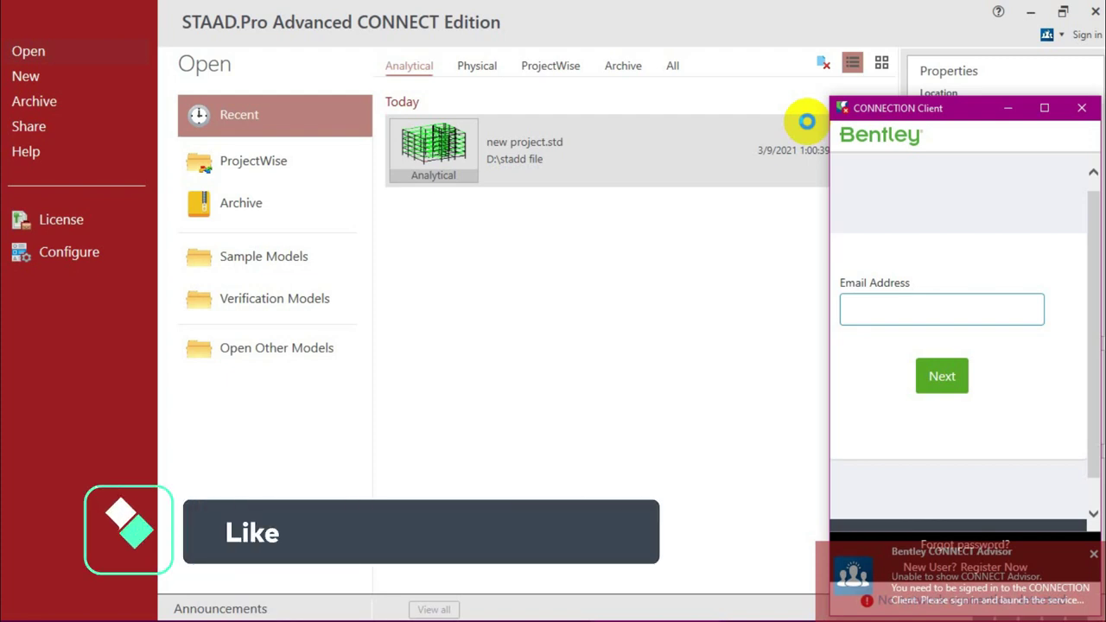
# - Dismiss the CONNECTION Client sign-in window
pyautogui.click(1082, 108)
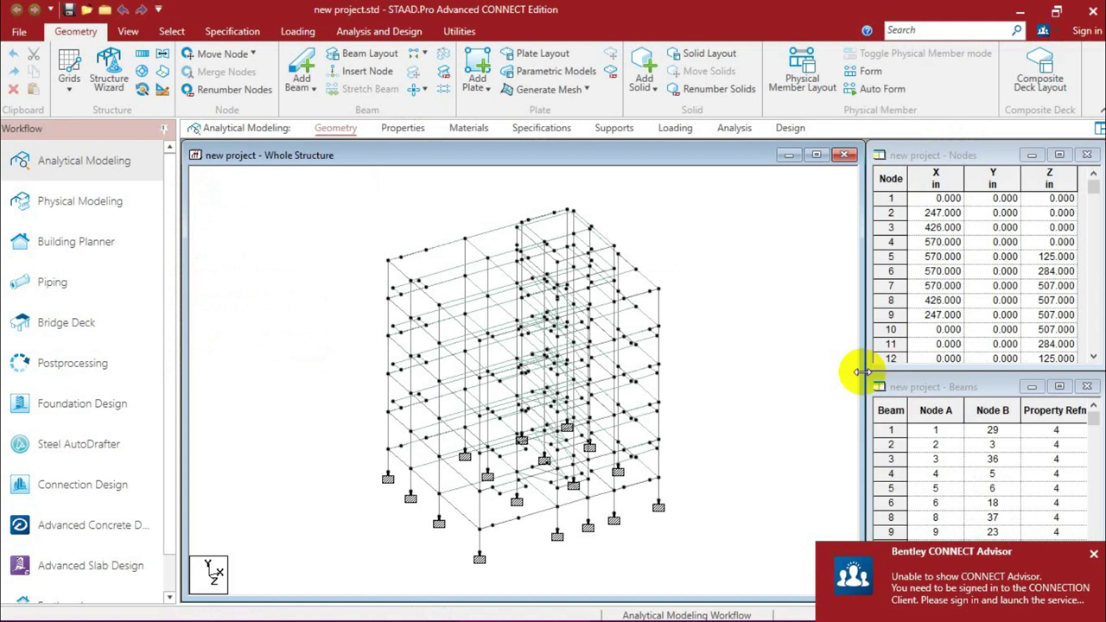
pyautogui.click(1093, 553)
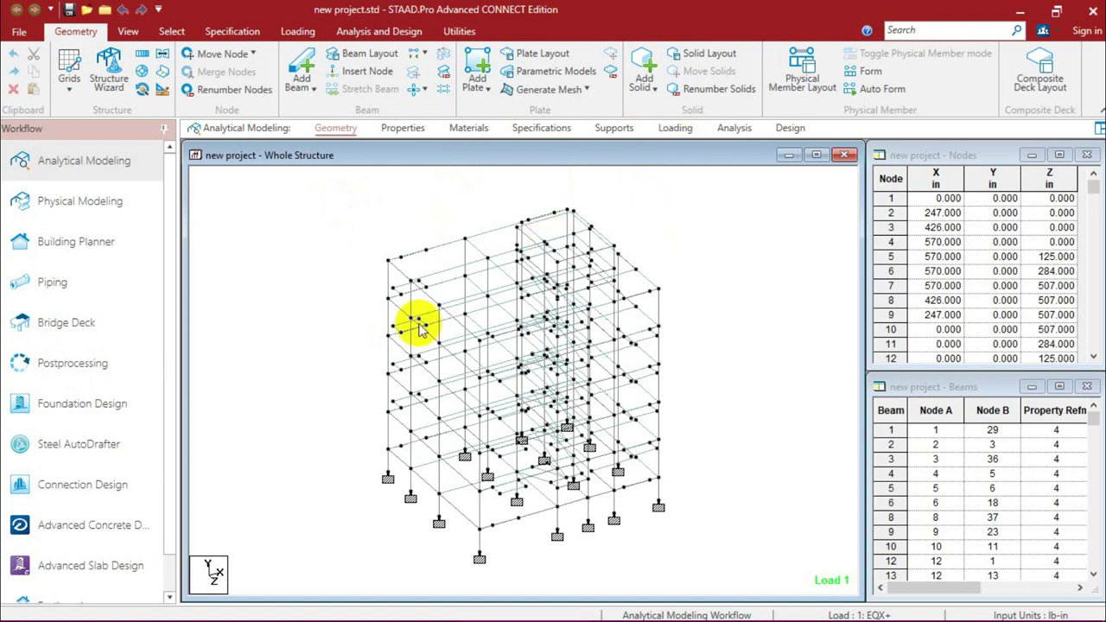
pyautogui.moveTo(692, 417); pyautogui.dragTo(665, 368, button='middle')
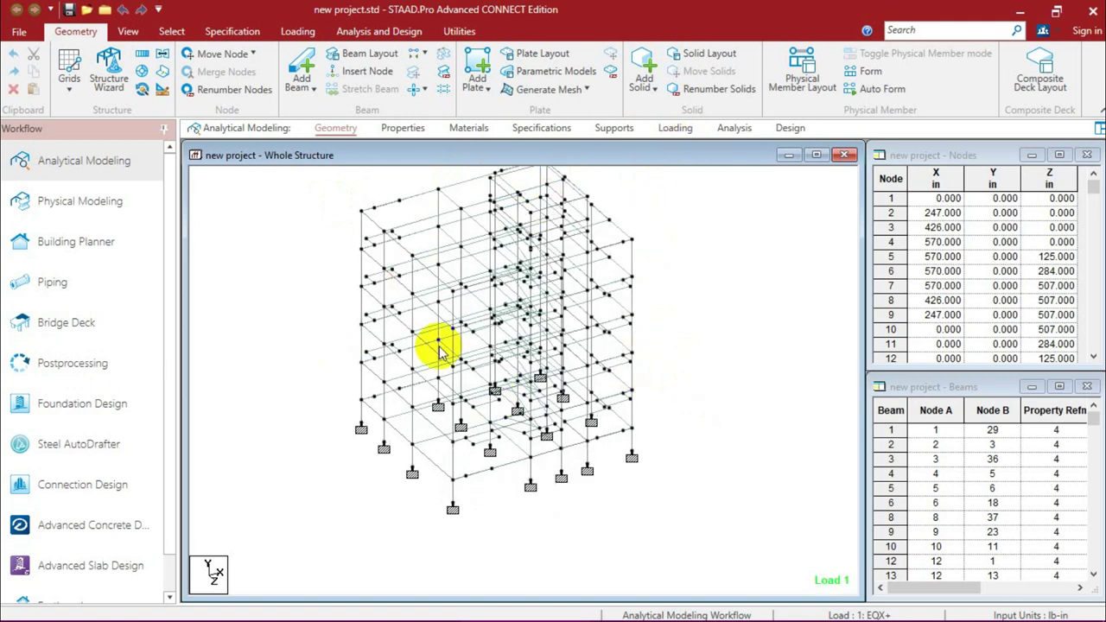
pyautogui.keyDown('shift'); pyautogui.moveTo(667, 282); pyautogui.dragTo(680, 320, button='middle'); pyautogui.keyUp('shift')
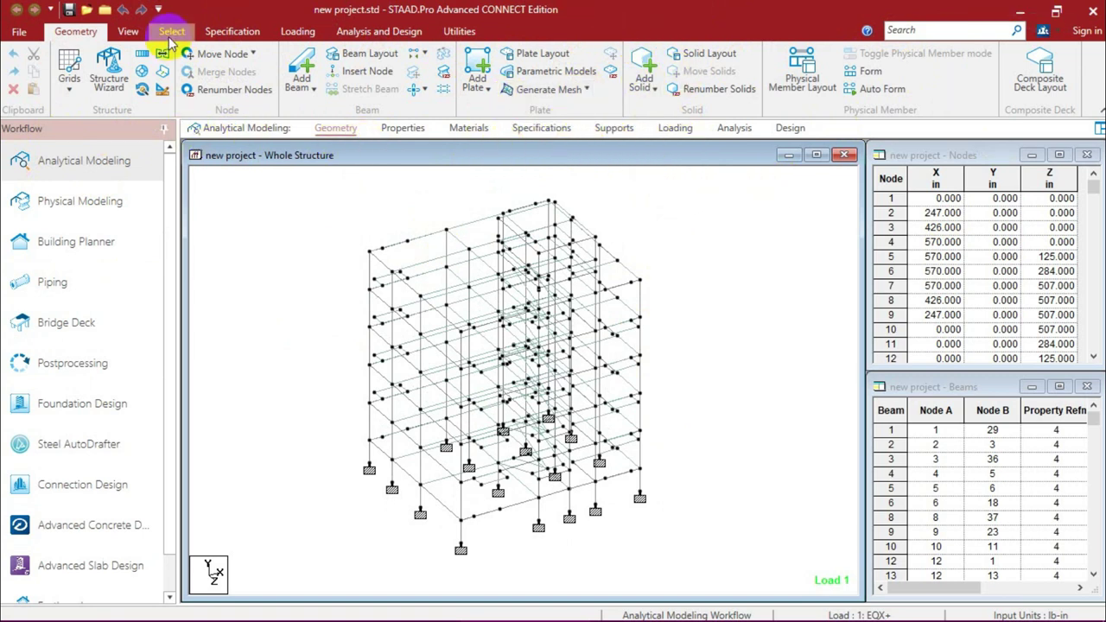
pyautogui.click(129, 31)
# - Display the building in a maximized 3D Rendering and orbit it to view the roof and sides
pyautogui.click(933, 71)
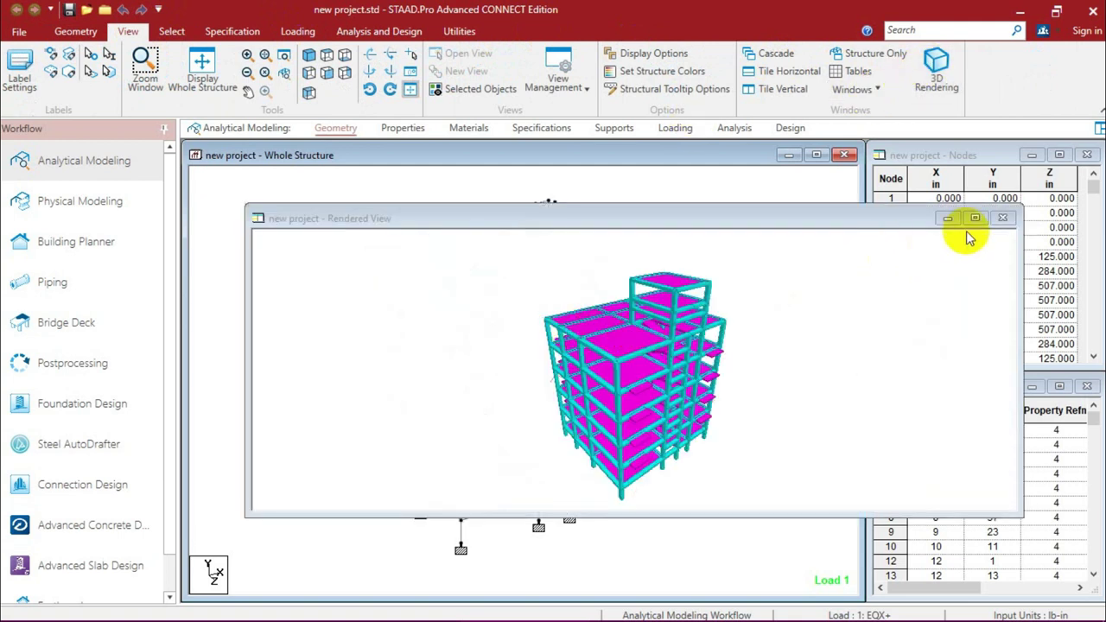
pyautogui.moveTo(524, 375)
pyautogui.mouseDown()
pyautogui.moveTo(617, 291)
pyautogui.moveTo(512, 309)
pyautogui.mouseUp()
pyautogui.moveTo(691, 342)
pyautogui.mouseDown()
pyautogui.moveTo(747, 361)
pyautogui.moveTo(592, 341)
pyautogui.moveTo(699, 363)
pyautogui.moveTo(562, 302)
pyautogui.moveTo(704, 408)
pyautogui.moveTo(506, 316)
pyautogui.moveTo(726, 410)
pyautogui.moveTo(496, 462)
pyautogui.moveTo(592, 383)
pyautogui.moveTo(506, 334)
pyautogui.moveTo(519, 309)
pyautogui.moveTo(640, 358)
pyautogui.moveTo(491, 360)
pyautogui.moveTo(647, 371)
pyautogui.moveTo(556, 419)
pyautogui.moveTo(683, 402)
pyautogui.moveTo(734, 334)
pyautogui.moveTo(654, 316)
pyautogui.moveTo(617, 365)
pyautogui.moveTo(483, 344)
pyautogui.mouseUp()
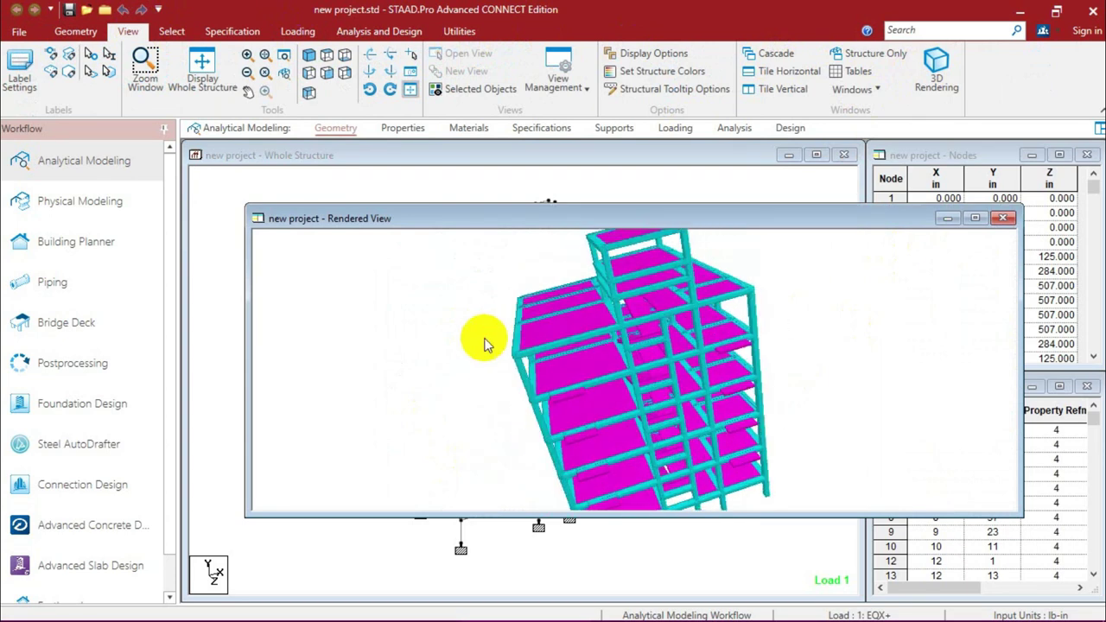
pyautogui.click(974, 218)
pyautogui.moveTo(557, 377)
pyautogui.mouseDown()
pyautogui.moveTo(724, 321)
pyautogui.moveTo(526, 280)
pyautogui.moveTo(617, 329)
pyautogui.moveTo(445, 271)
pyautogui.moveTo(610, 308)
pyautogui.moveTo(383, 248)
pyautogui.moveTo(450, 216)
pyautogui.moveTo(321, 254)
pyautogui.mouseUp()
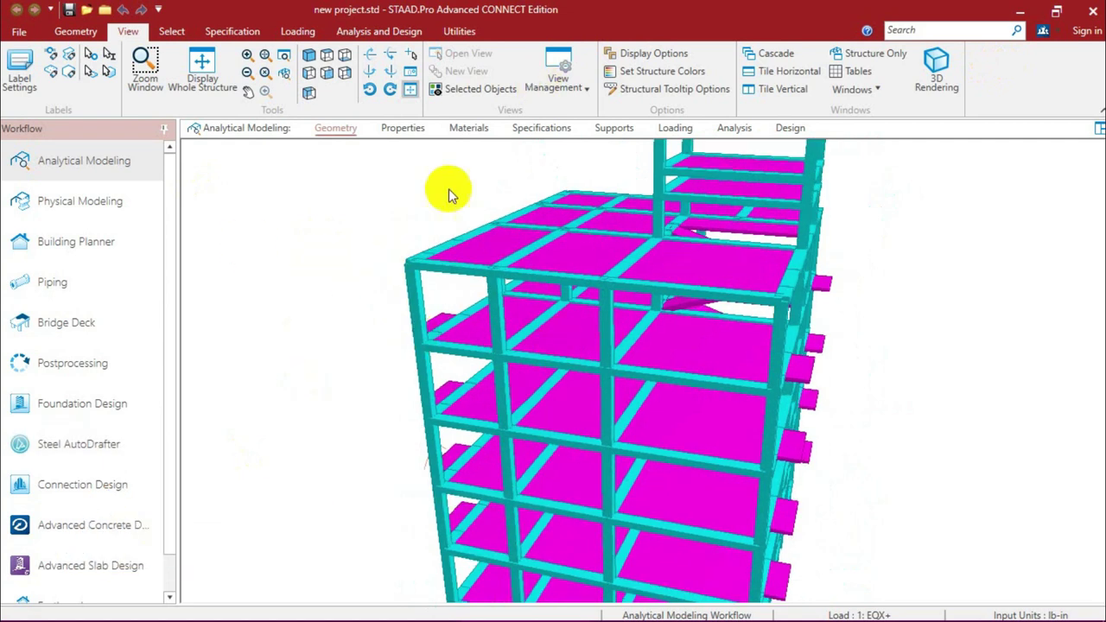
pyautogui.click(544, 385)
pyautogui.moveTo(557, 395)
pyautogui.mouseDown()
pyautogui.moveTo(494, 345)
pyautogui.moveTo(493, 321)
pyautogui.moveTo(456, 375)
pyautogui.moveTo(461, 388)
pyautogui.moveTo(493, 366)
pyautogui.mouseUp()
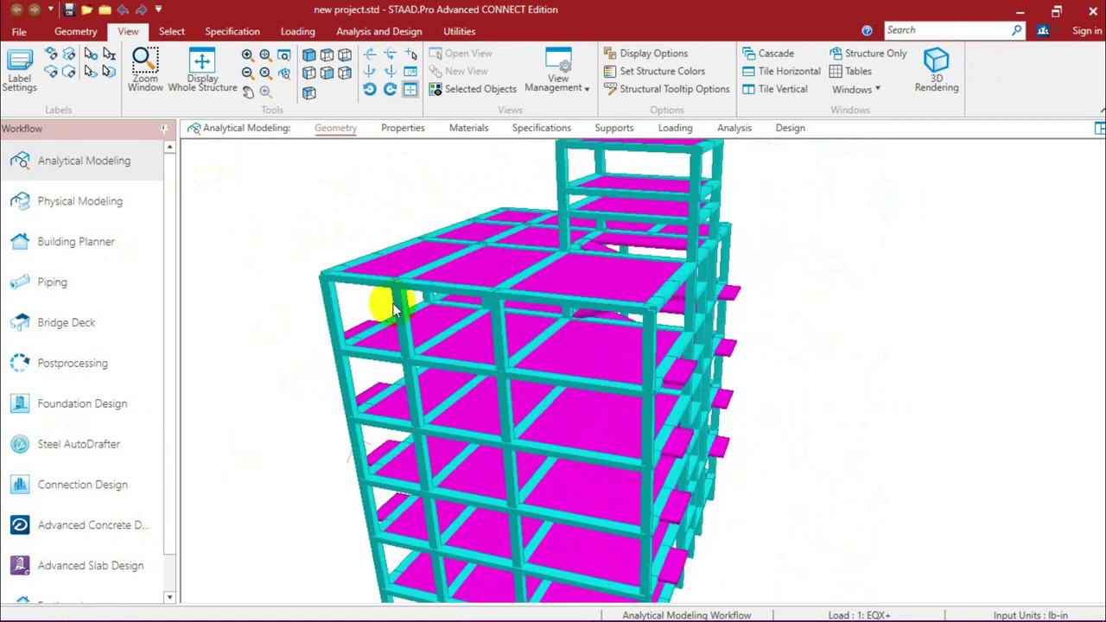
pyautogui.moveTo(343, 301)
pyautogui.mouseDown()
pyautogui.moveTo(323, 306)
pyautogui.moveTo(354, 313)
pyautogui.moveTo(403, 254)
pyautogui.moveTo(496, 486)
pyautogui.moveTo(396, 243)
pyautogui.mouseUp()
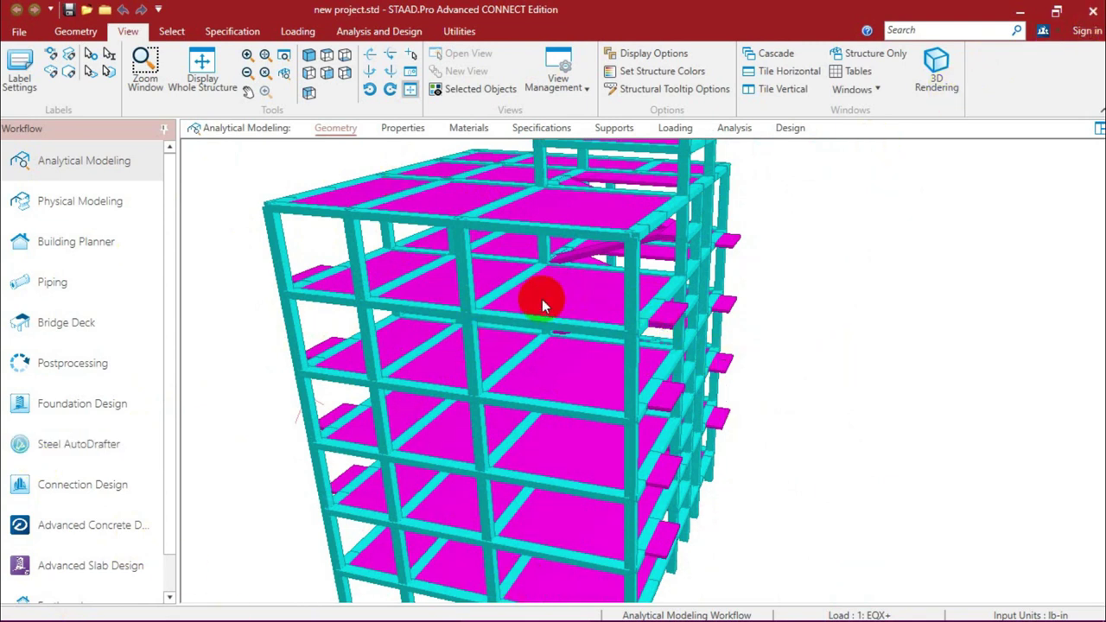
# - Close STAAD.Pro, launch RCDC CONNECT and accept the STAAD.Pro Advanced licence
pyautogui.click(769, 52)
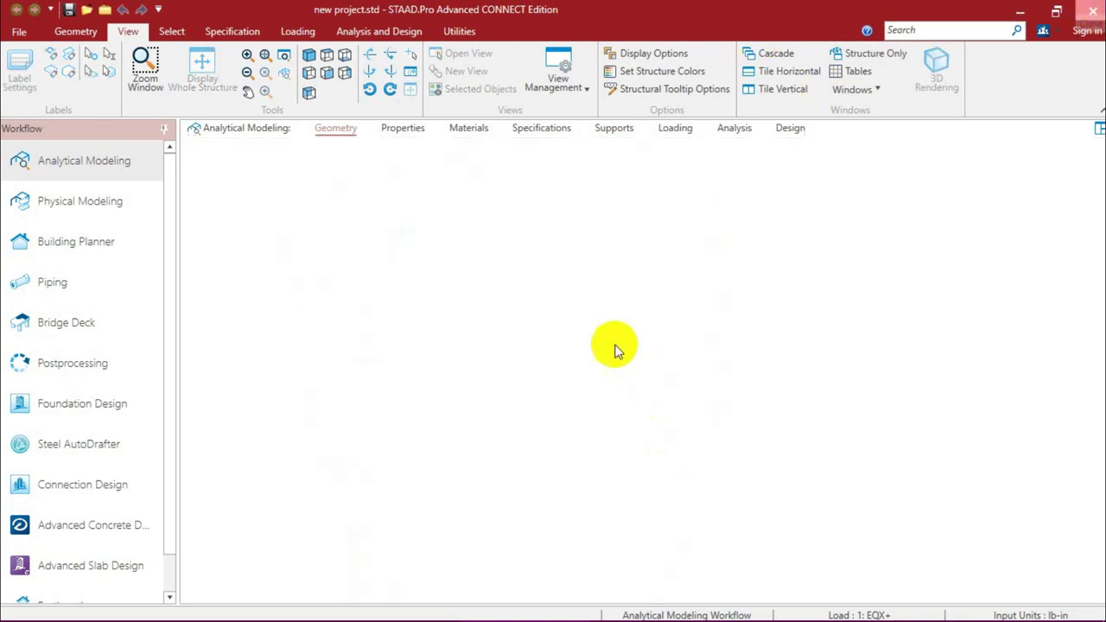
pyautogui.click(1097, 7)
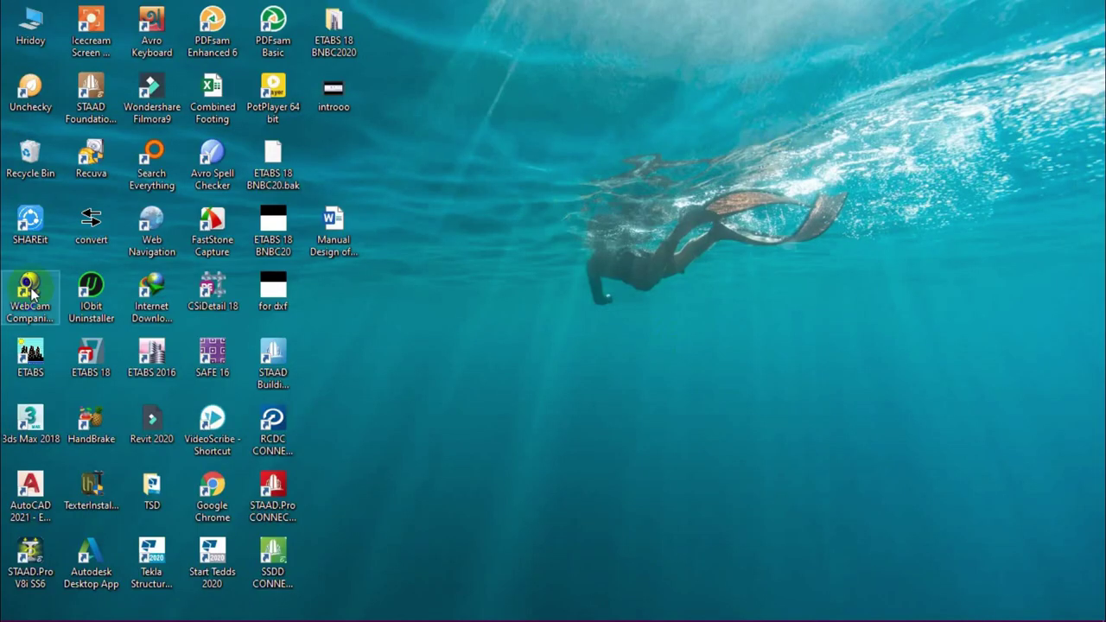
pyautogui.doubleClick(259, 432)
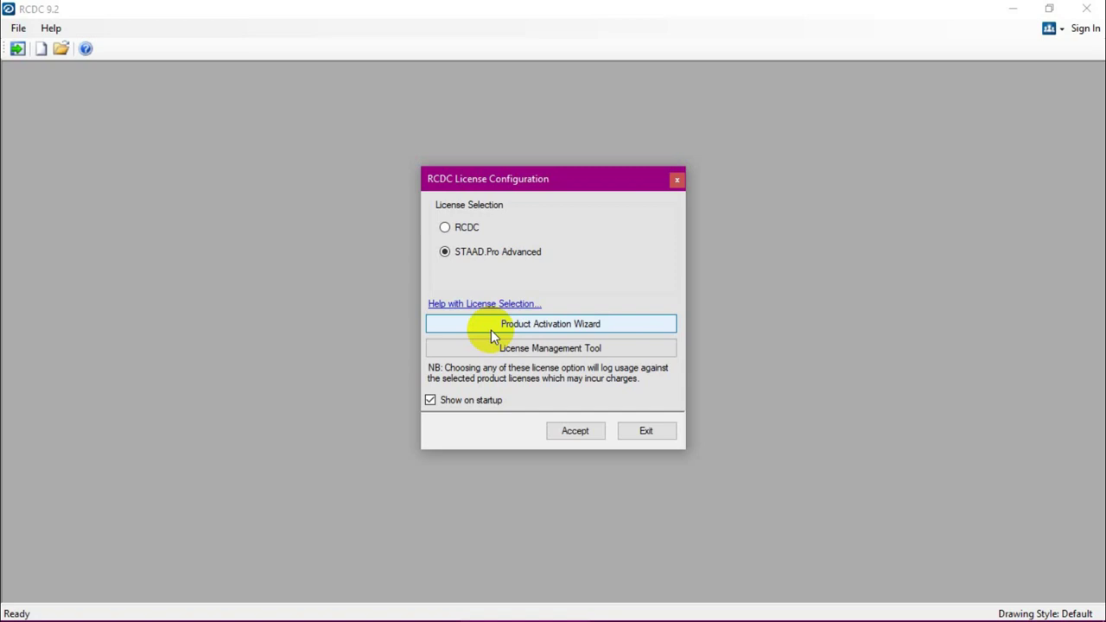
pyautogui.click(583, 435)
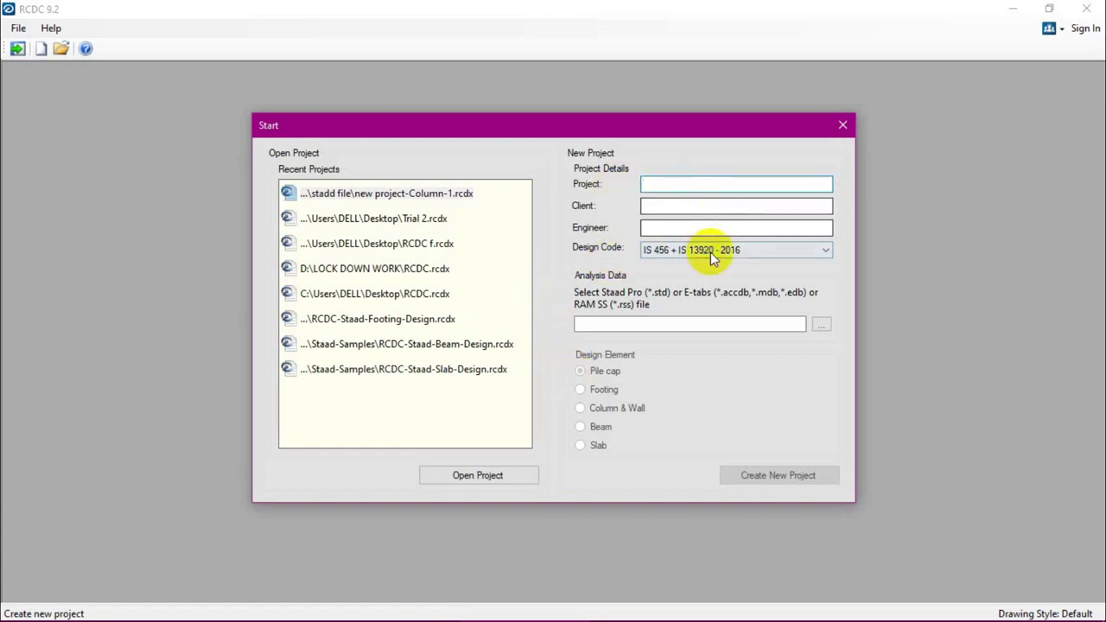
# - Choose design code ACI 318 - 2014 and enter the project, client and engineer names
pyautogui.click(750, 249)
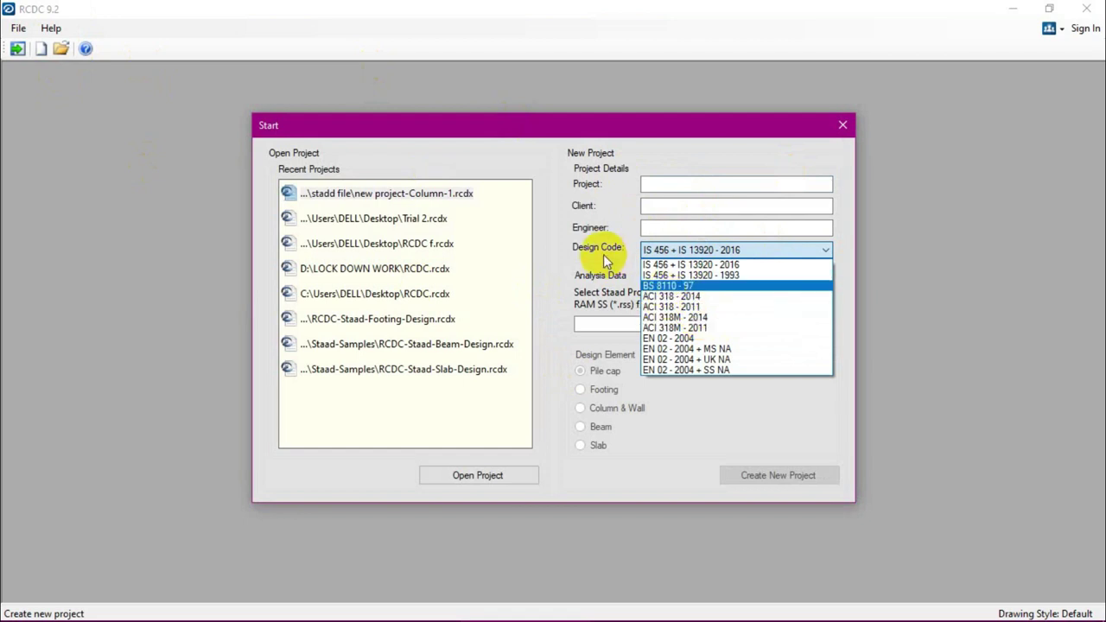
pyautogui.click(672, 296)
pyautogui.click(667, 186)
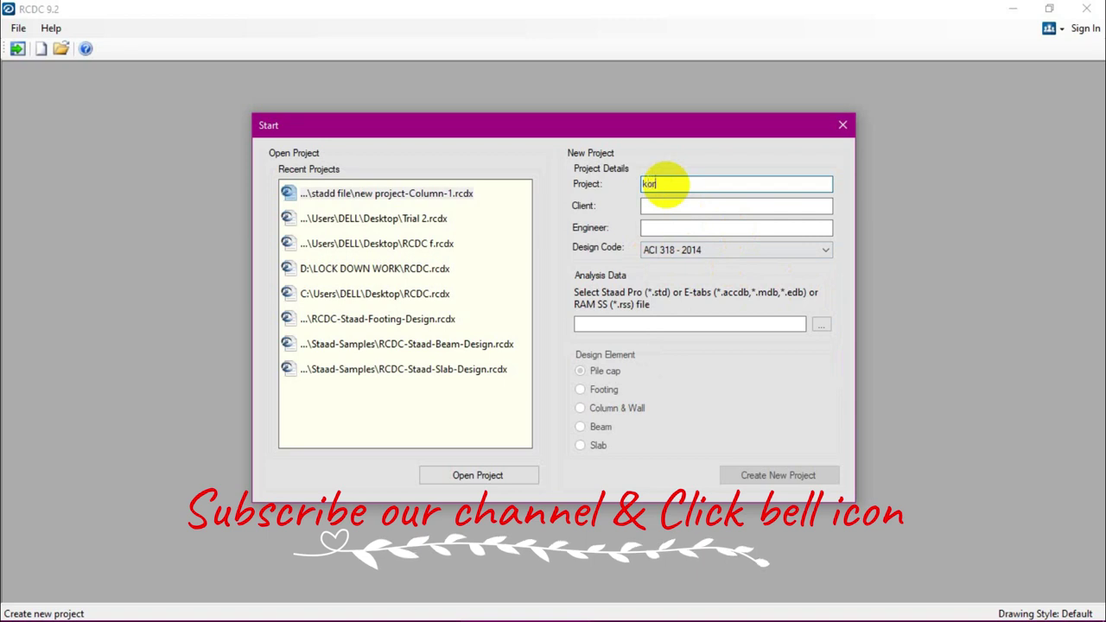
pyautogui.write('im')
pyautogui.click(664, 208)
pyautogui.doubleClick(668, 183)
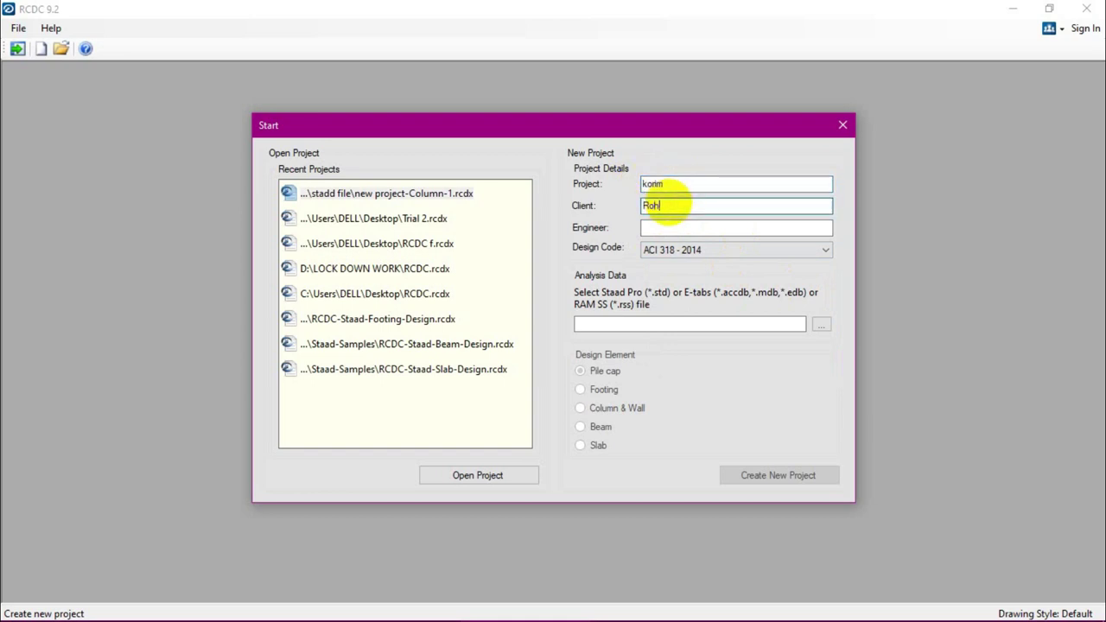
pyautogui.click(669, 225)
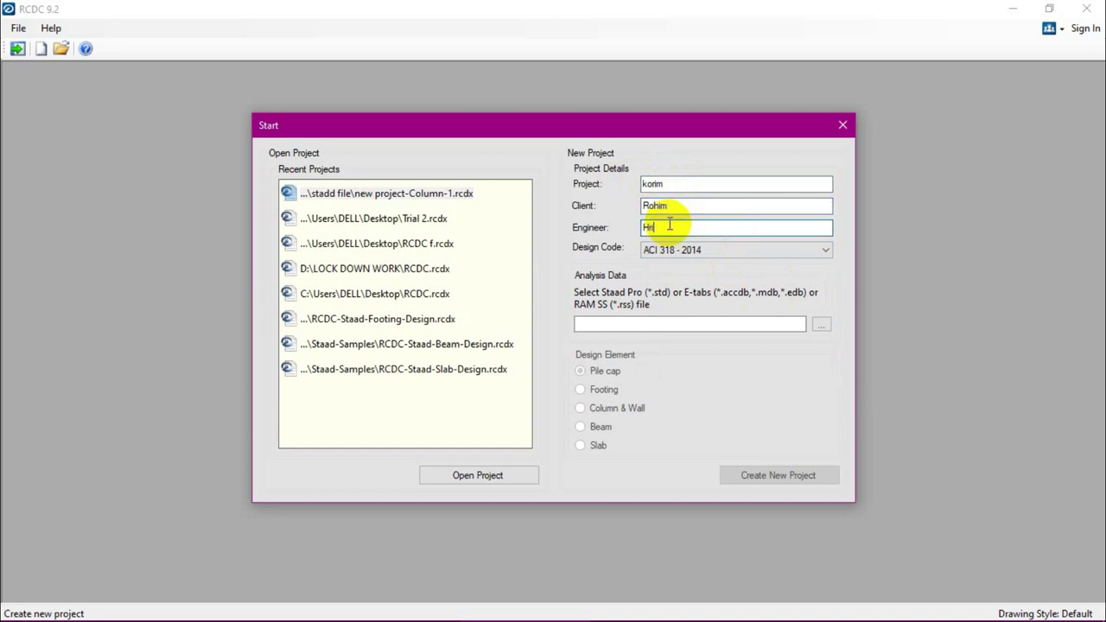
pyautogui.press('Tab')
pyautogui.click(660, 322)
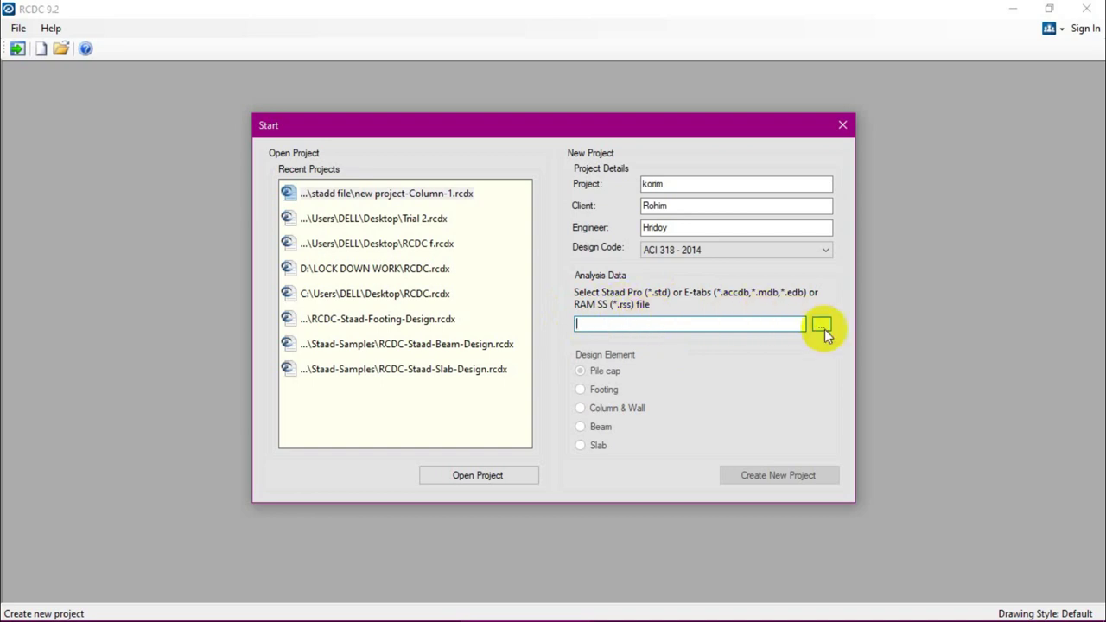
# - Open the analysis file browser, then close it without choosing a file
pyautogui.click(820, 324)
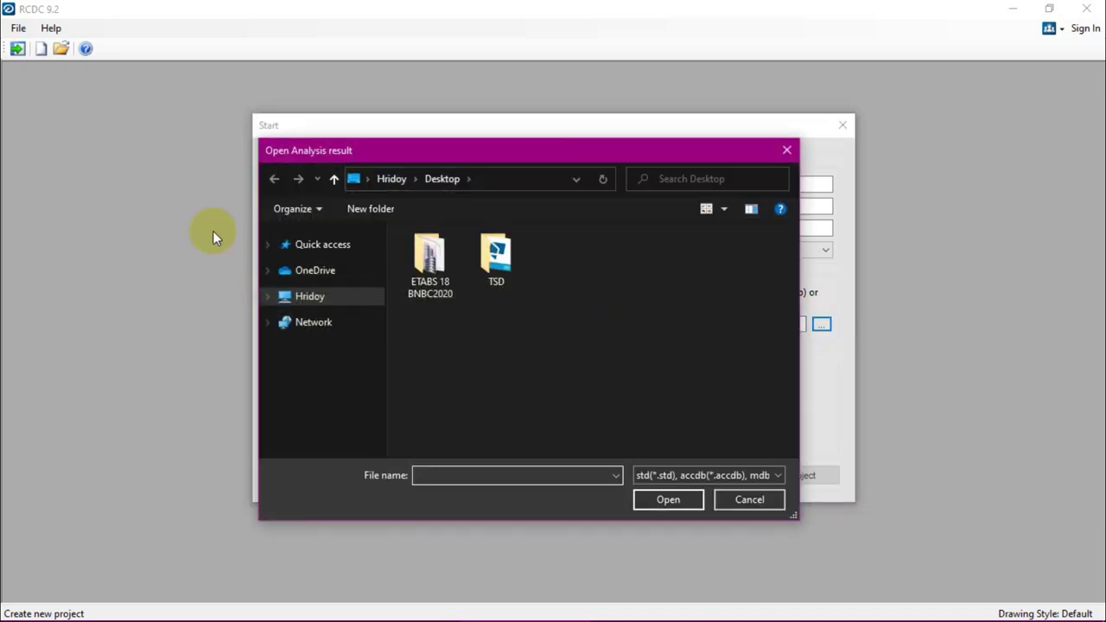
pyautogui.click(329, 285)
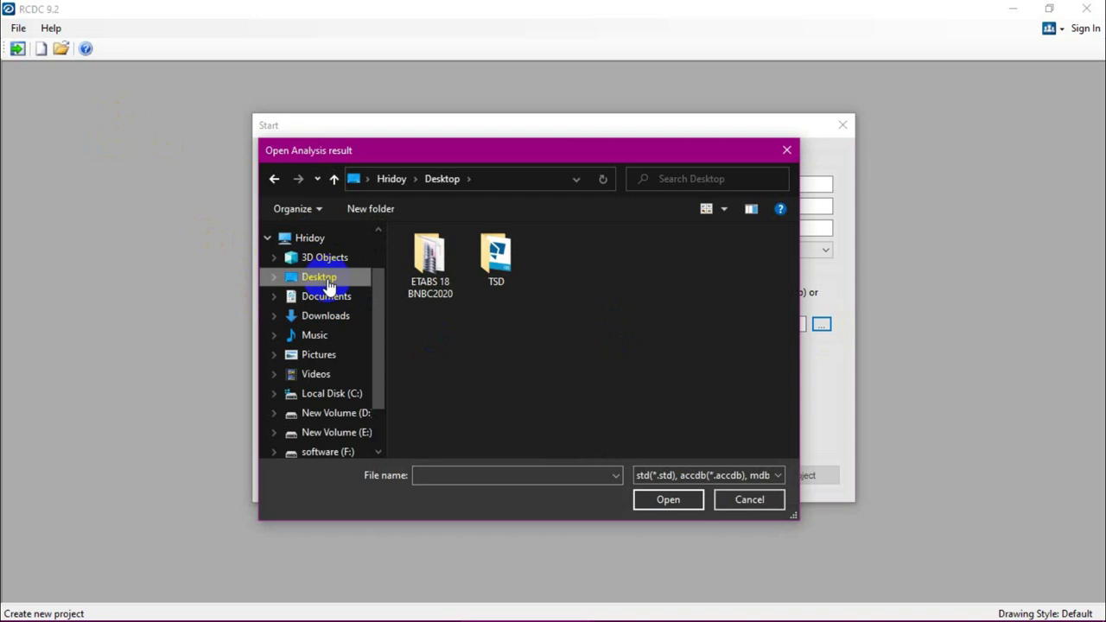
pyautogui.click(787, 152)
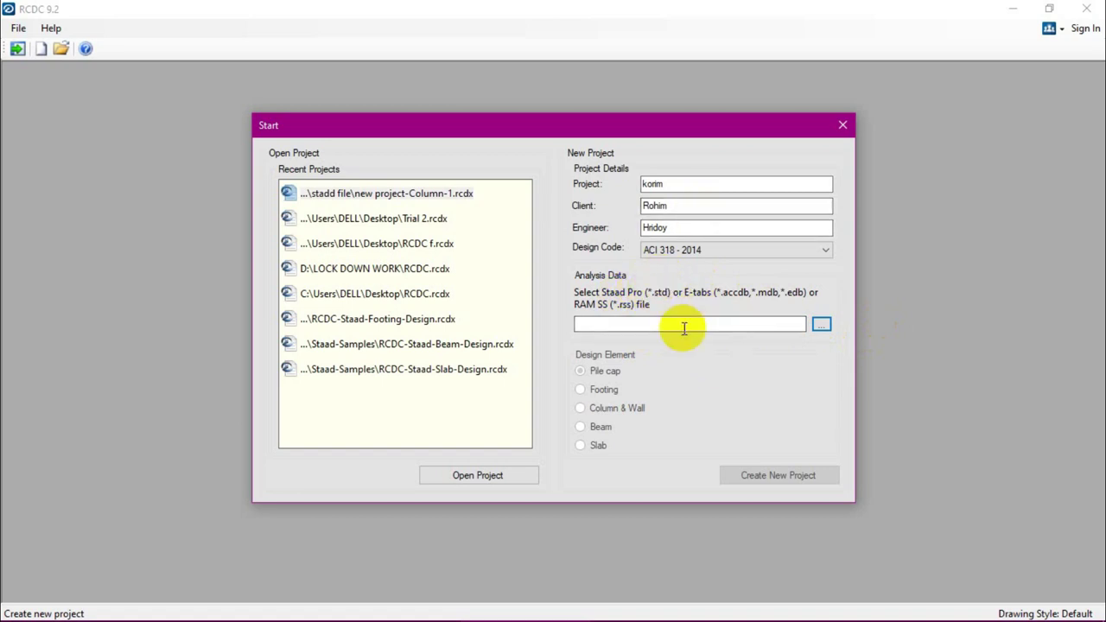
# - Load D:\stadd file\new project.std as the analysis result file
pyautogui.click(821, 324)
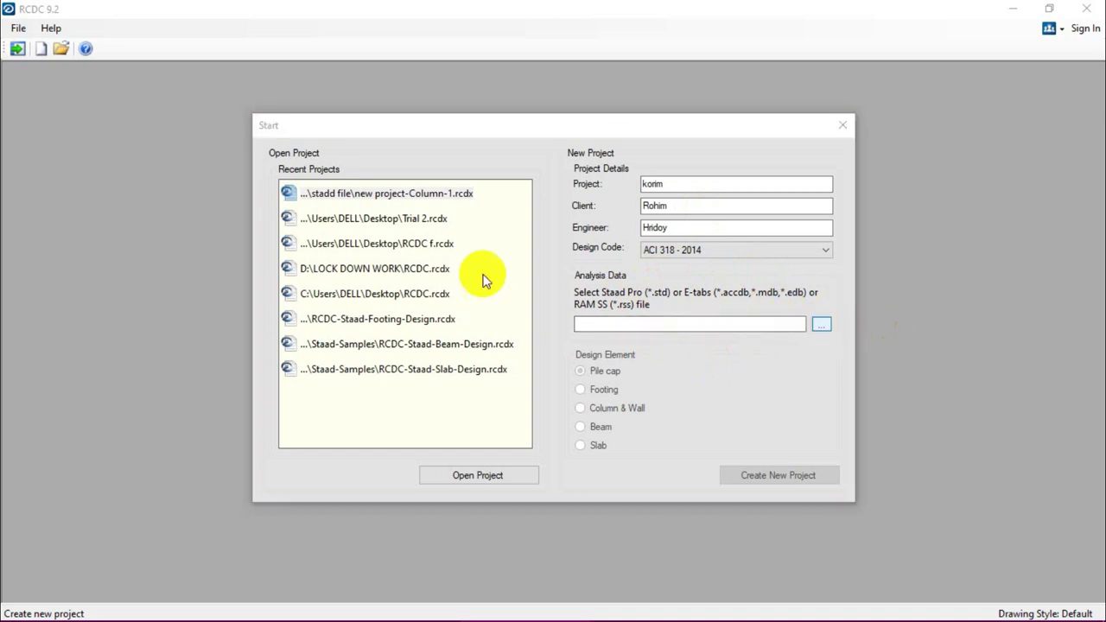
pyautogui.click(321, 417)
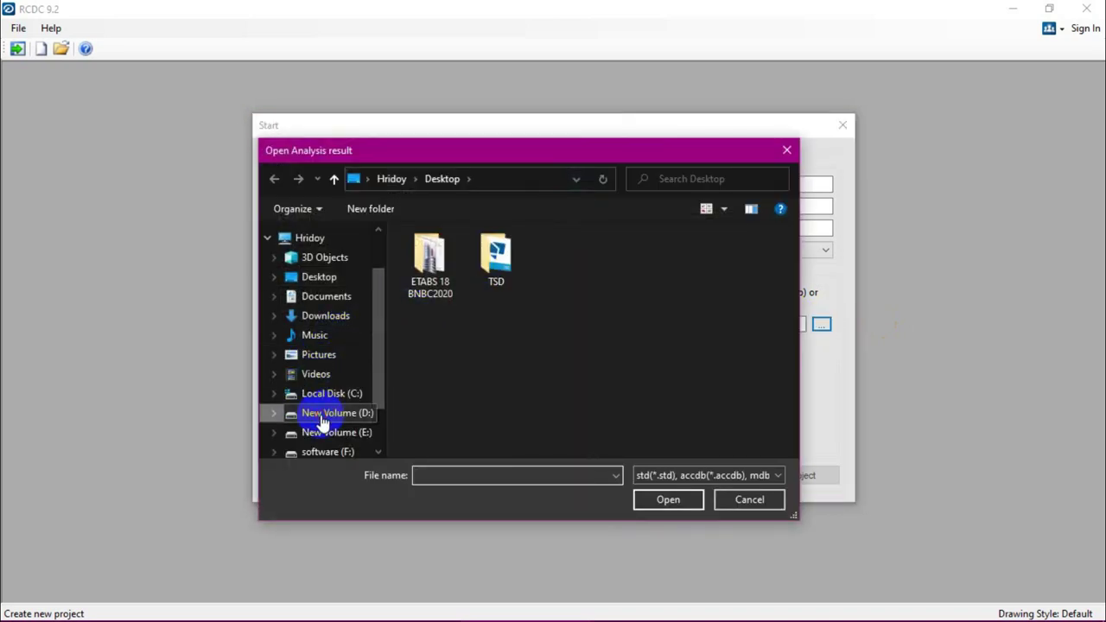
pyautogui.scroll(-2, 432, 346)
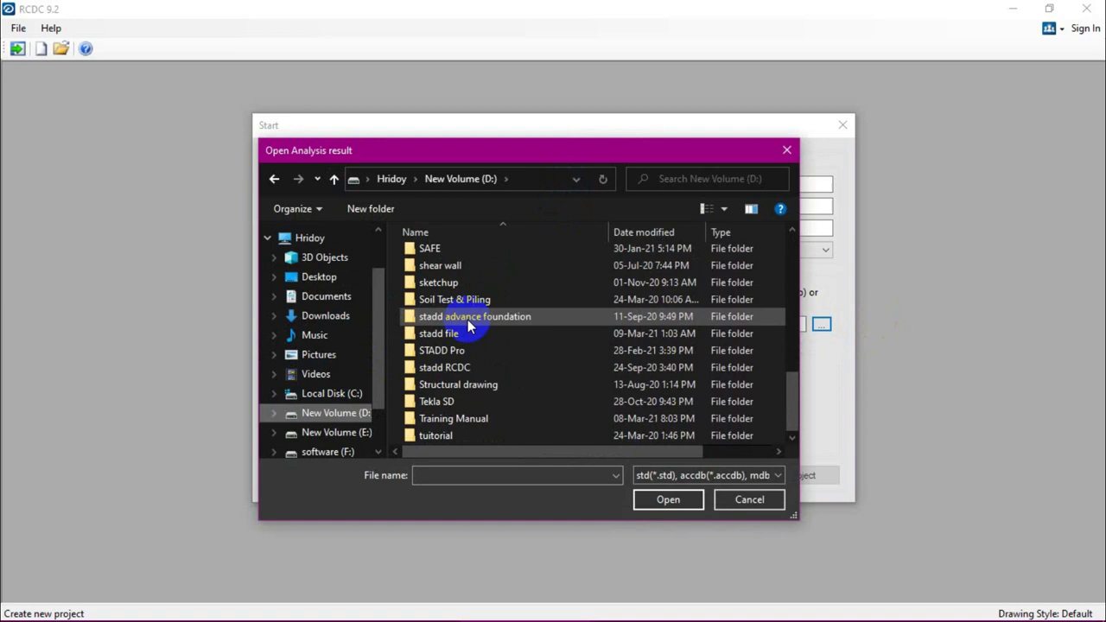
pyautogui.doubleClick(458, 333)
pyautogui.scroll(-2, 536, 294)
pyautogui.scroll(-1, 552, 302)
pyautogui.scroll(-1, 552, 302)
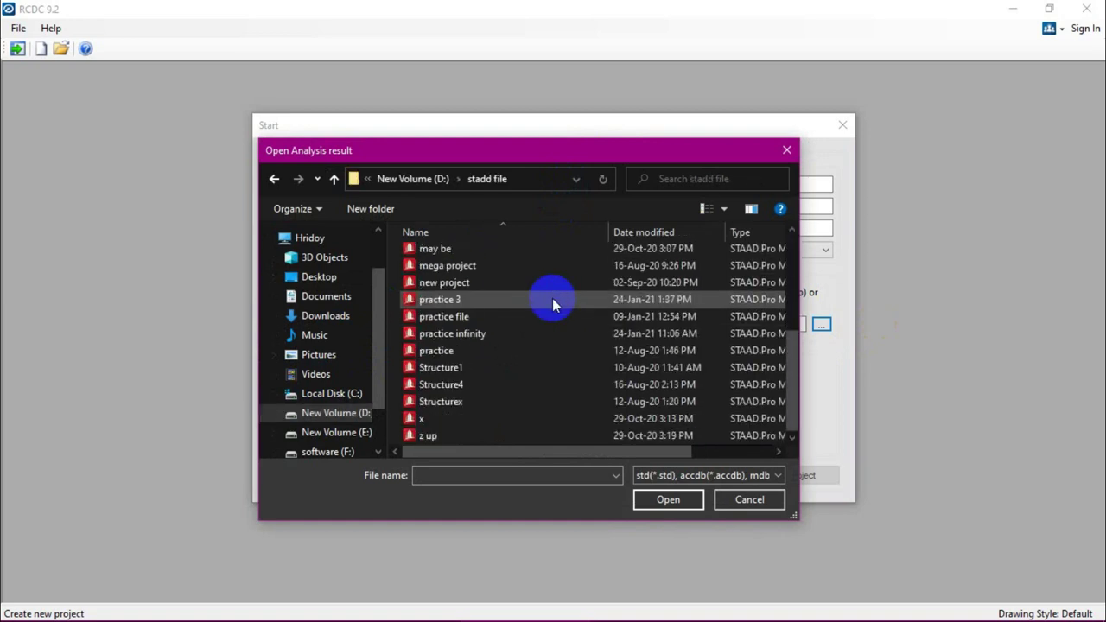
pyautogui.click(480, 283)
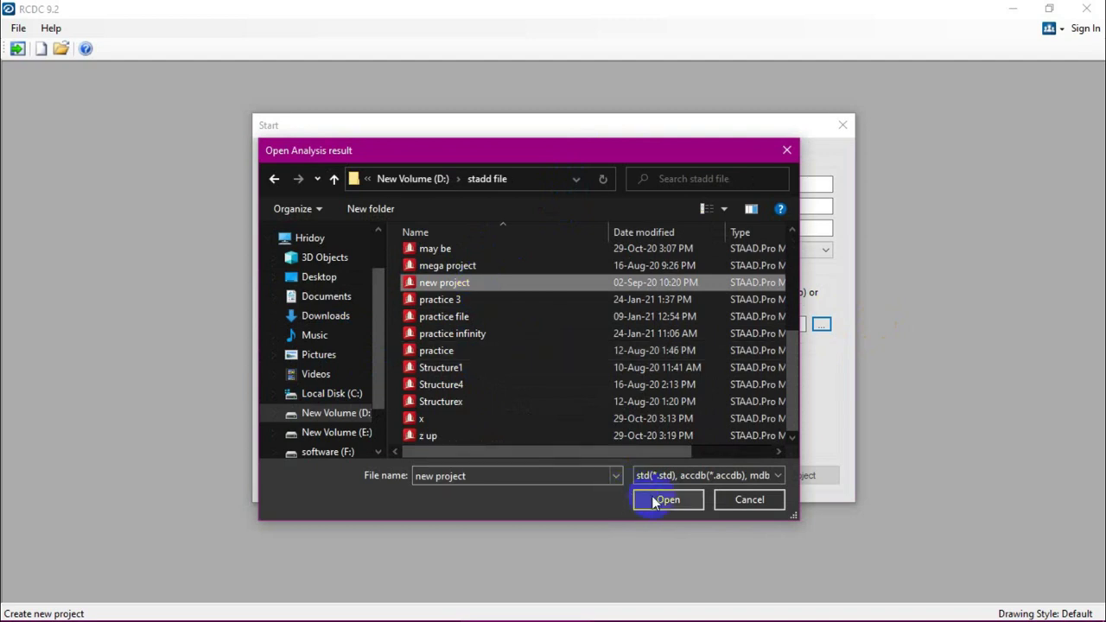
pyautogui.click(655, 502)
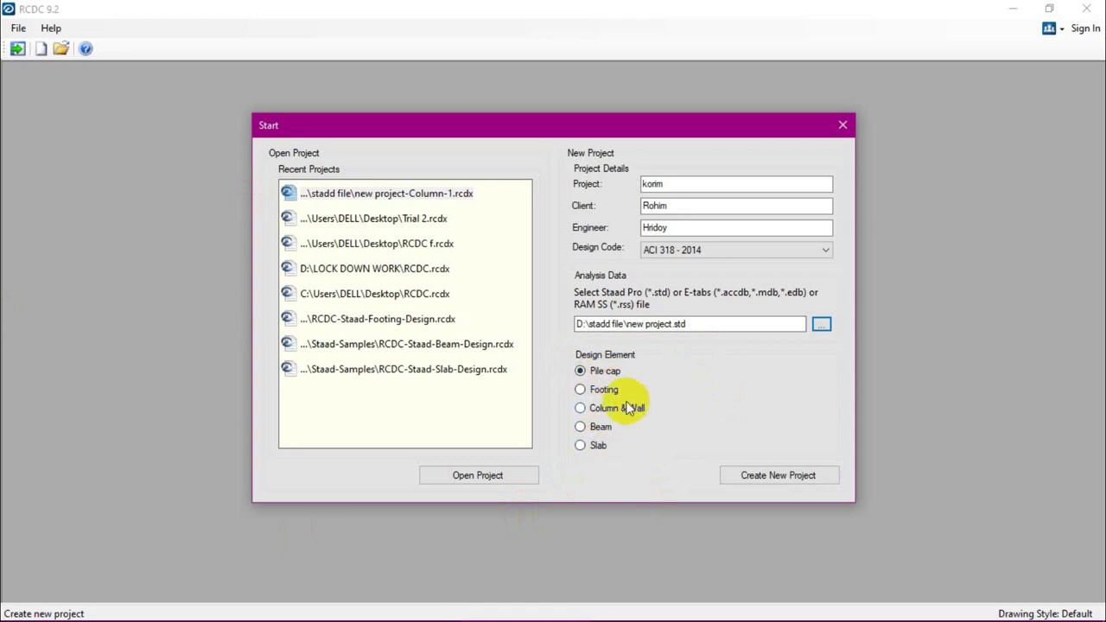
# - Select Column & Wall as the design element and create the new project
pyautogui.click(581, 409)
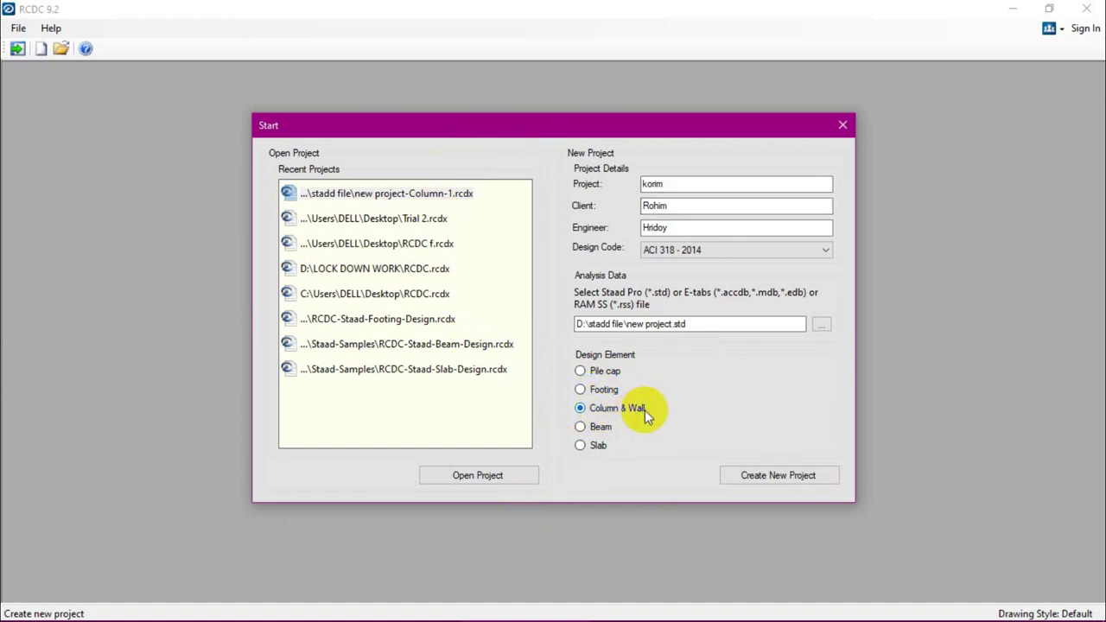
pyautogui.click(780, 477)
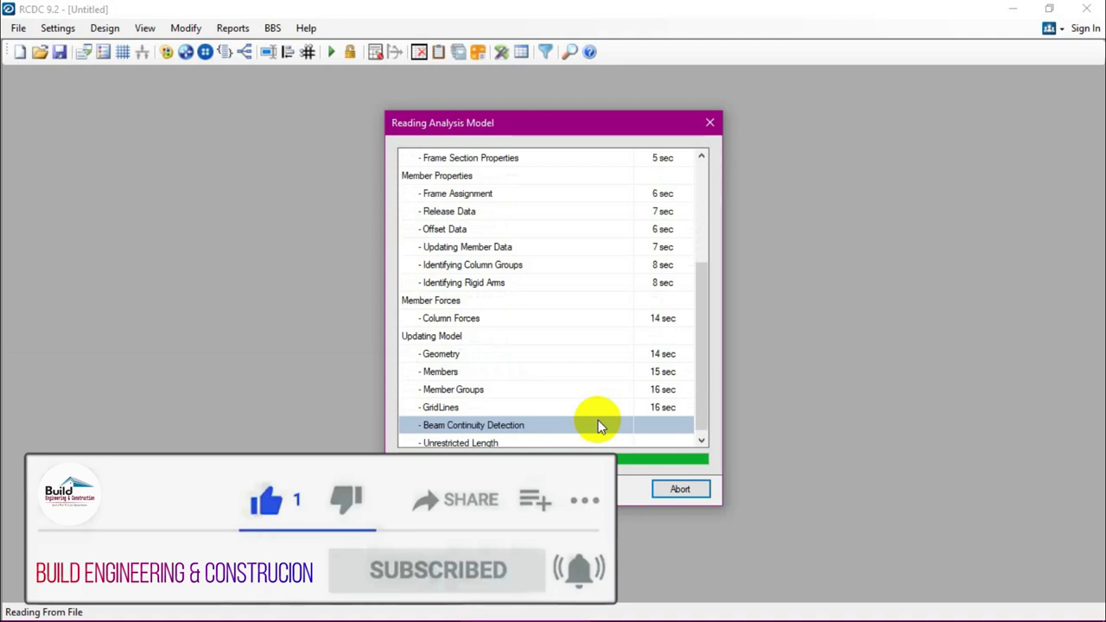
# - Let RCDC update geometry, members, groups and gridlines while reading the analysis model
pyautogui.click(732, 407)
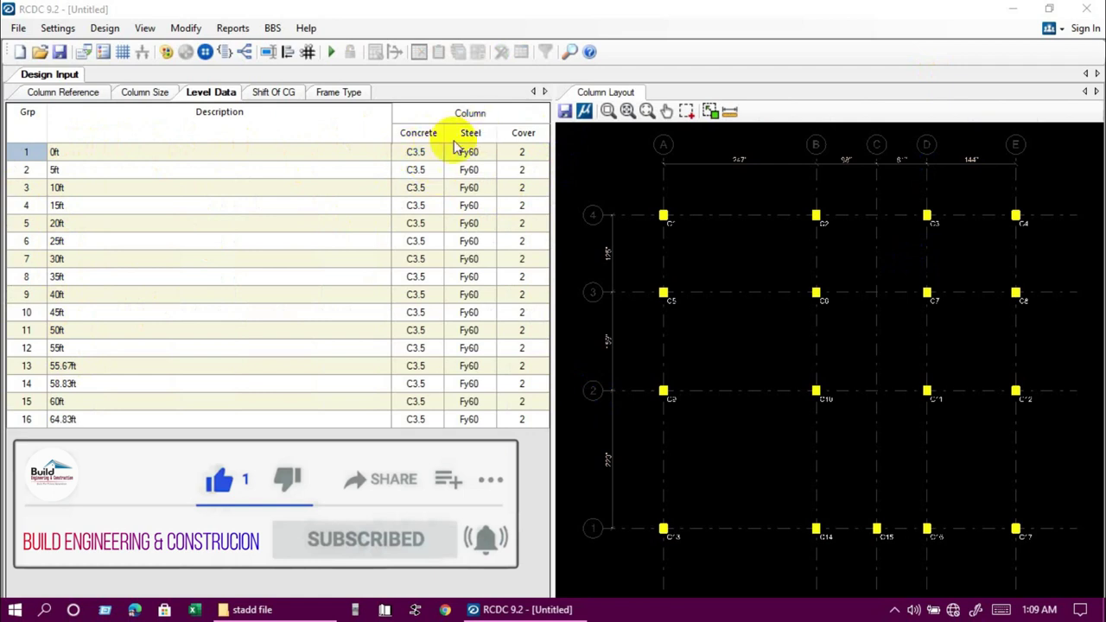
# - In Level Data (16 levels, C3.5, Fy60, cover 2), select the cover value for level 0ft
pyautogui.click(523, 160)
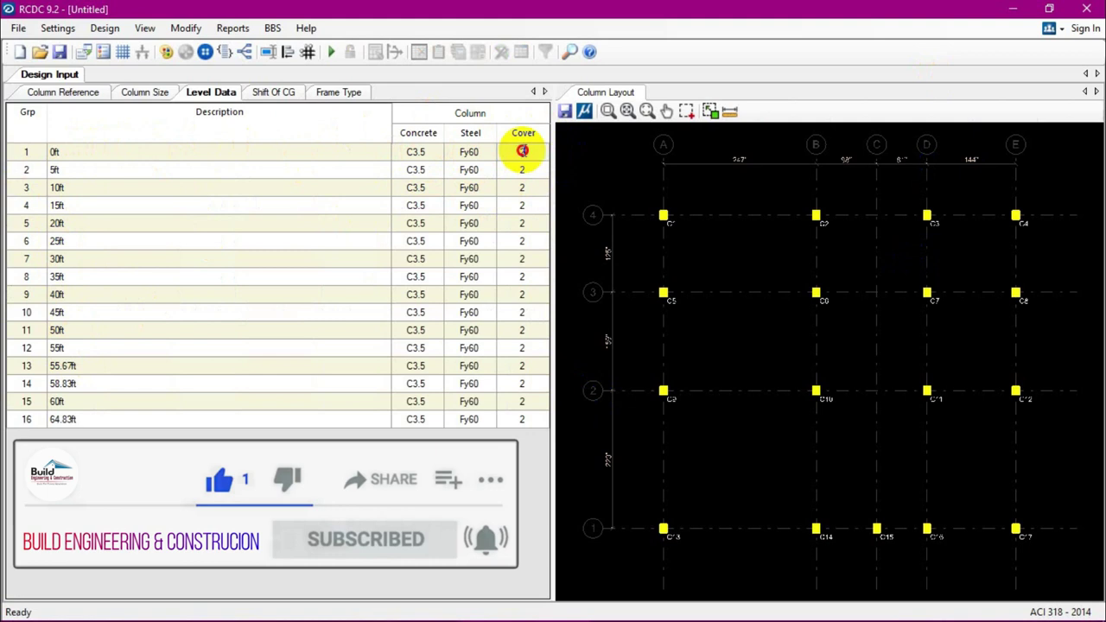
# - Change the level 0ft Cover value from 2 to 1.5
pyautogui.click(524, 158)
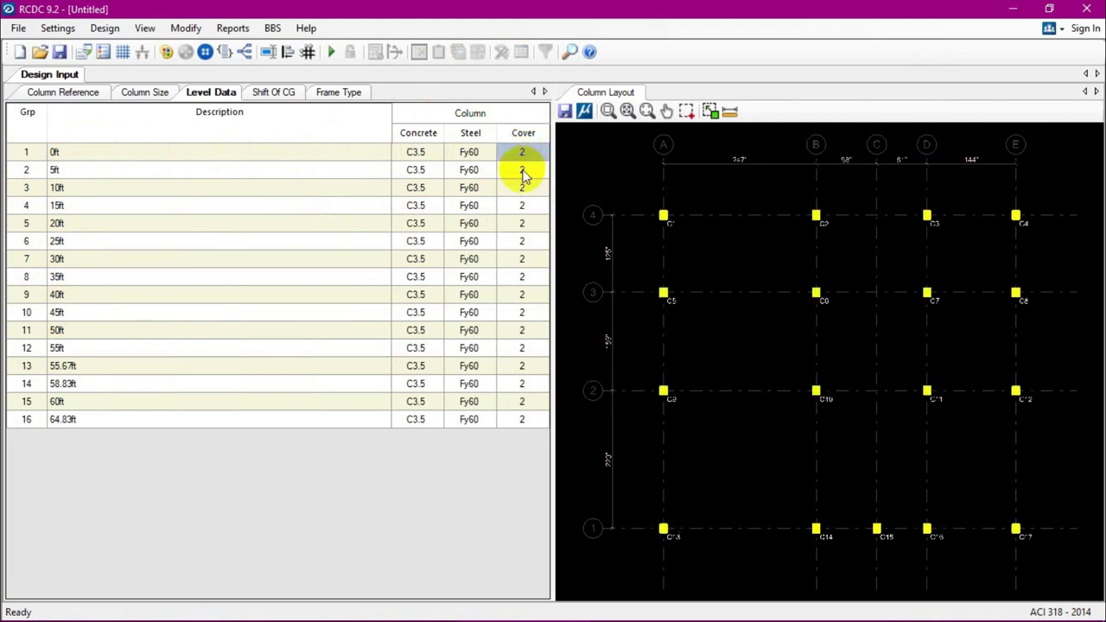
pyautogui.click(521, 153)
pyautogui.moveTo(521, 152); pyautogui.dragTo(553, 156)
pyautogui.write('1.5')
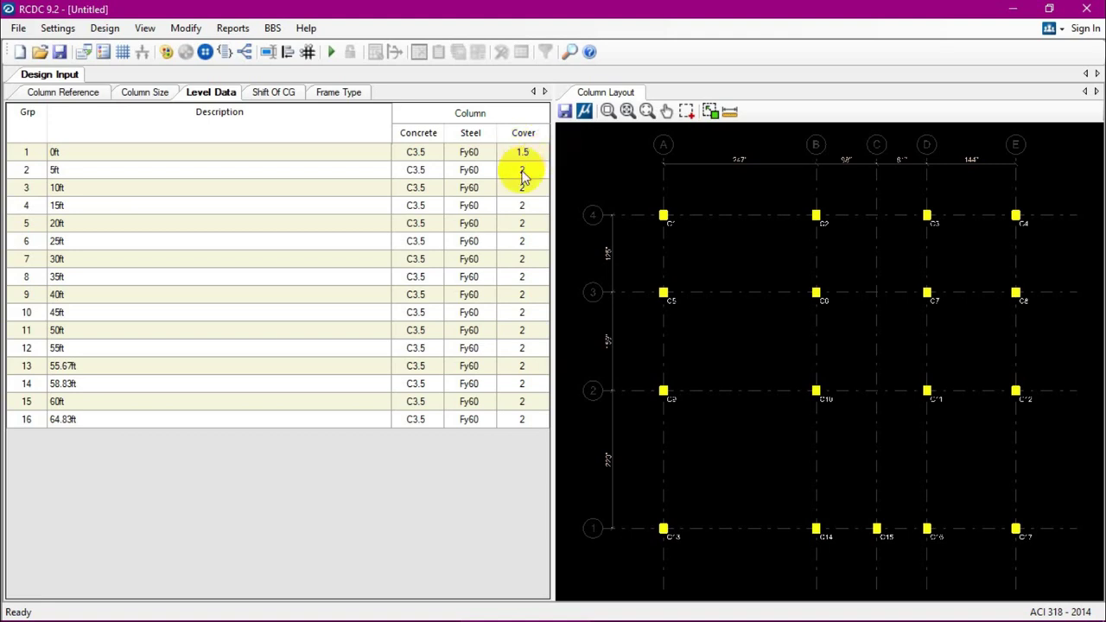
pyautogui.click(524, 168)
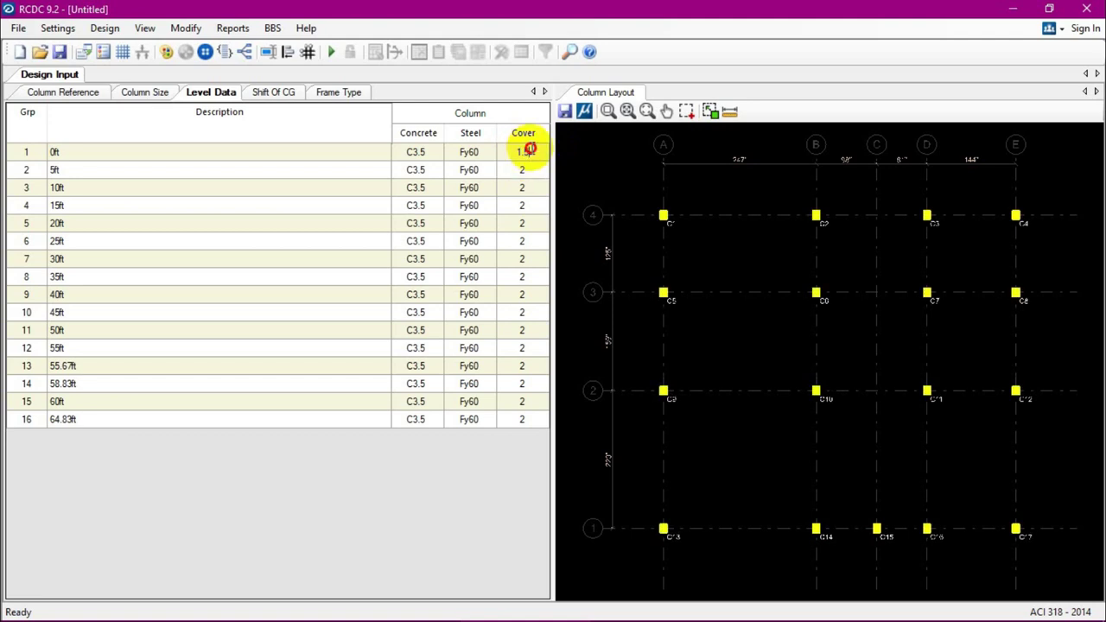
# - Copy the 1.5 cover and paste it into the Cover cells of all remaining levels
pyautogui.rightClick(519, 151)
pyautogui.click(556, 180)
pyautogui.rightClick(519, 192)
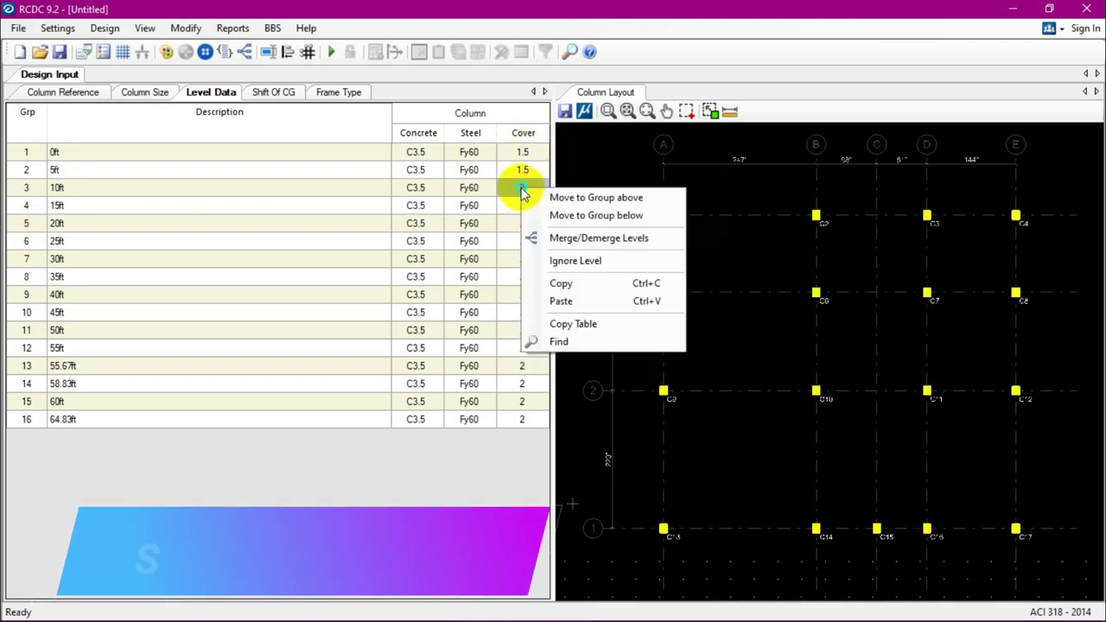
pyautogui.click(524, 247)
pyautogui.click(520, 260)
pyautogui.rightClick(540, 328)
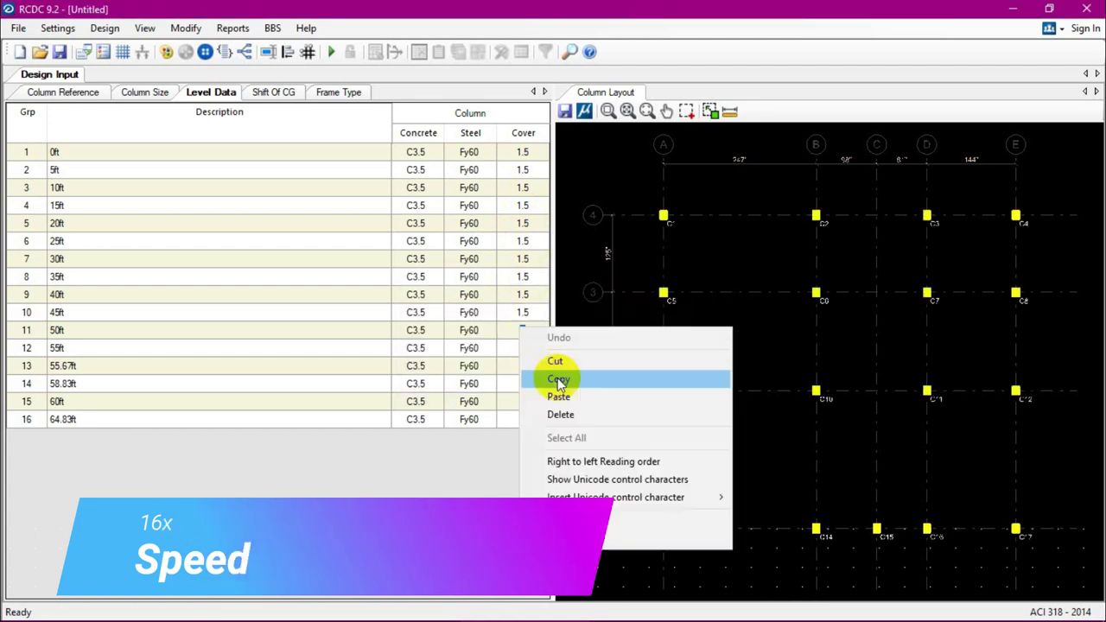
pyautogui.click(558, 378)
pyautogui.rightClick(541, 380)
pyautogui.click(558, 398)
pyautogui.click(522, 419)
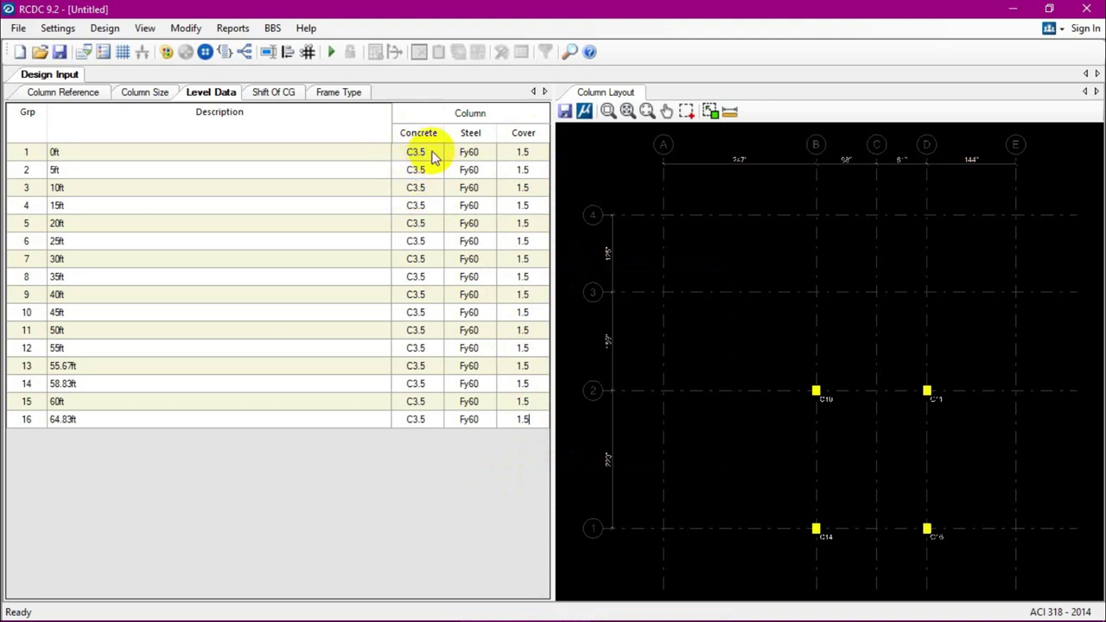
pyautogui.click(489, 153)
pyautogui.click(489, 153)
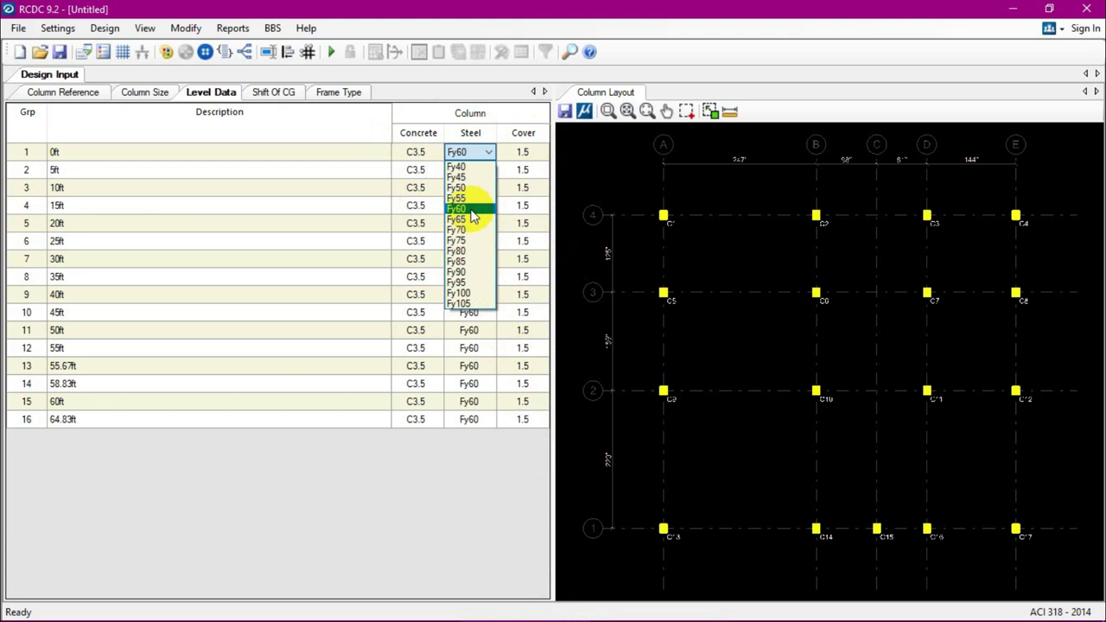
pyautogui.click(472, 209)
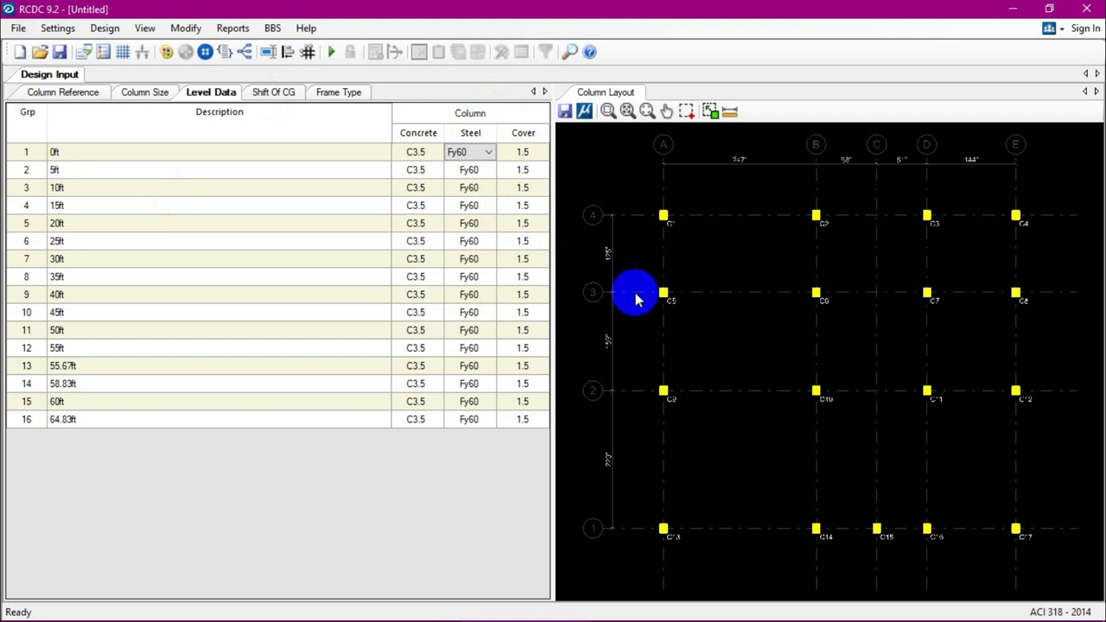
# - Review the Column Size, Level Data, Column Reference and Shift Of CG tables, ending on the 12 X 15 column sizes
pyautogui.click(139, 92)
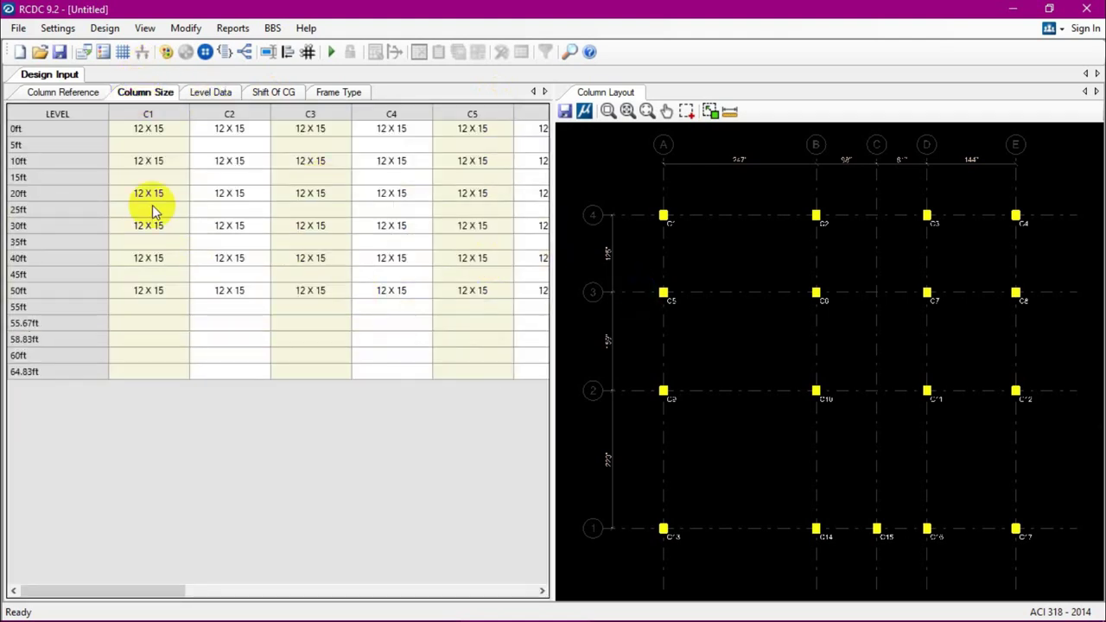
pyautogui.click(773, 499)
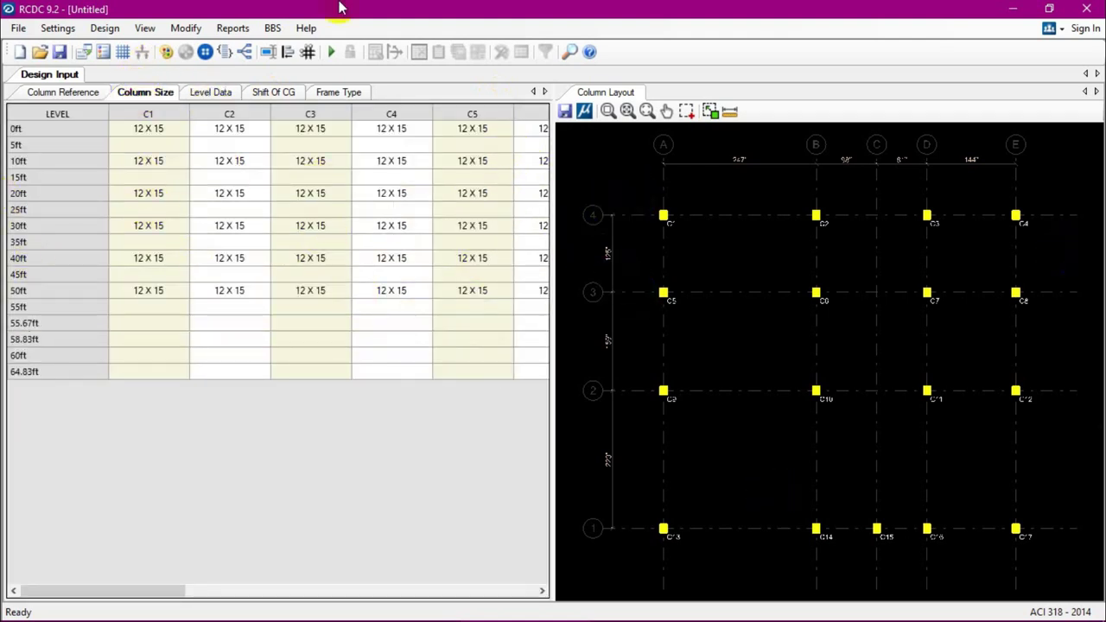
pyautogui.click(199, 92)
pyautogui.click(84, 94)
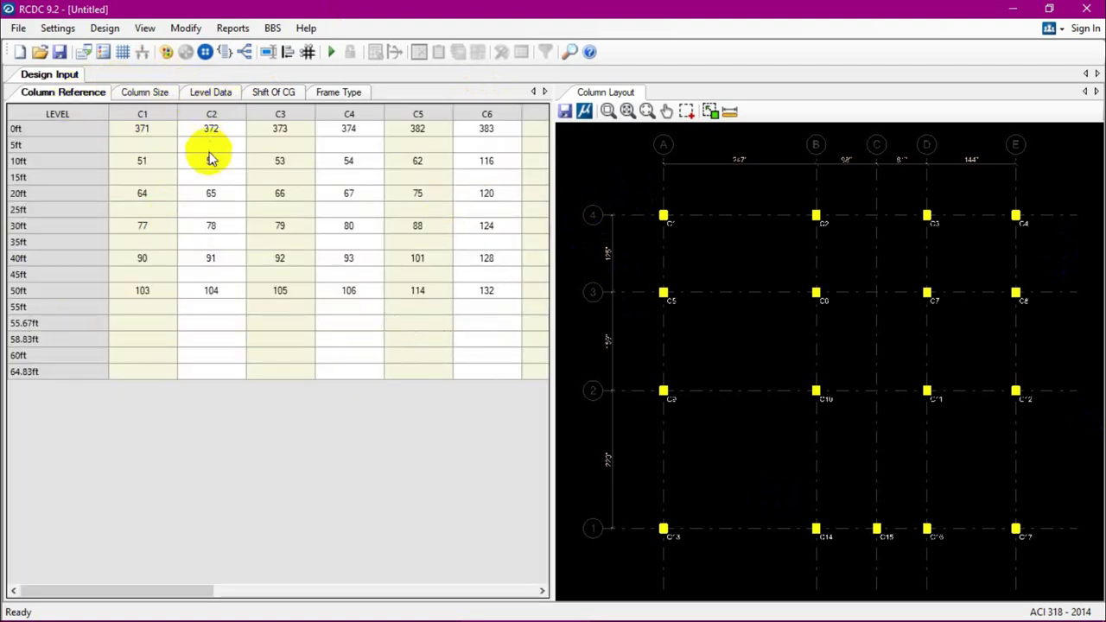
pyautogui.click(142, 92)
pyautogui.click(742, 252)
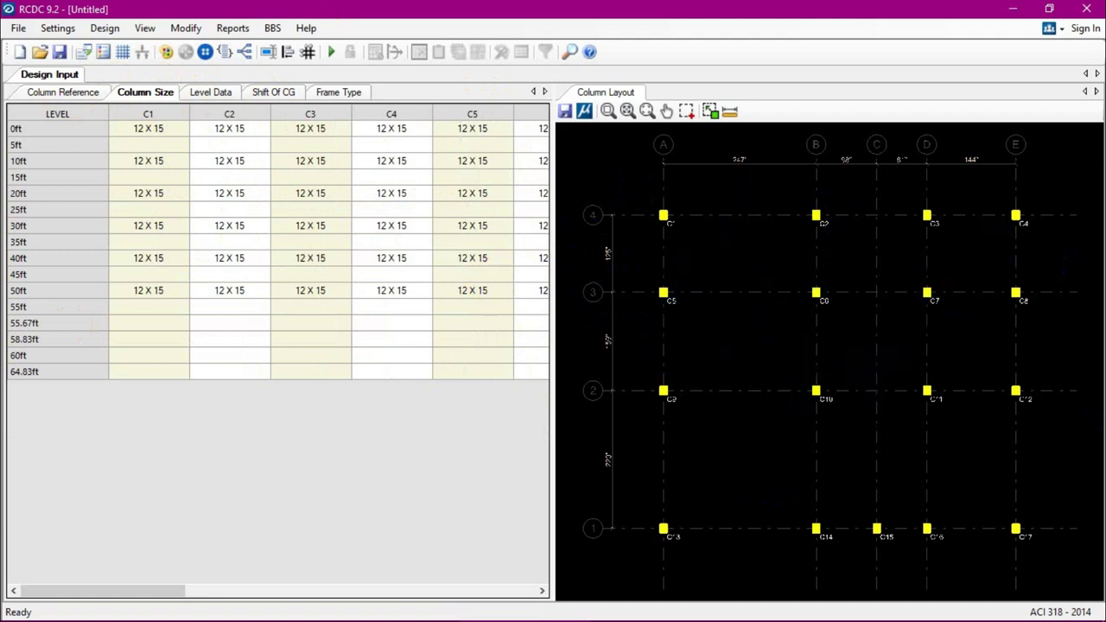
pyautogui.click(205, 92)
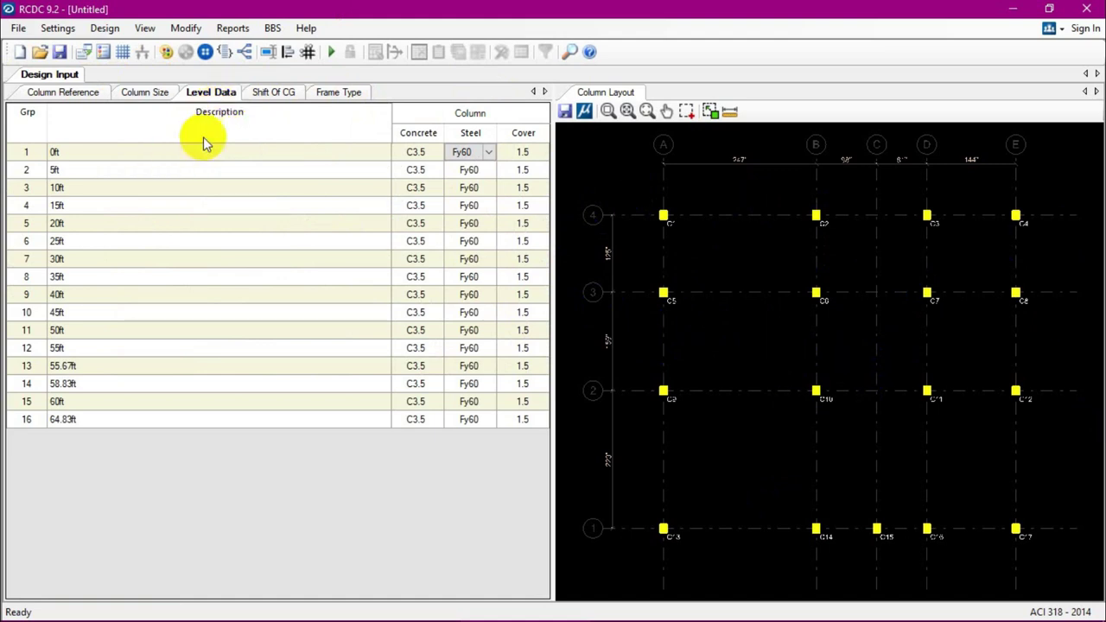
pyautogui.click(273, 93)
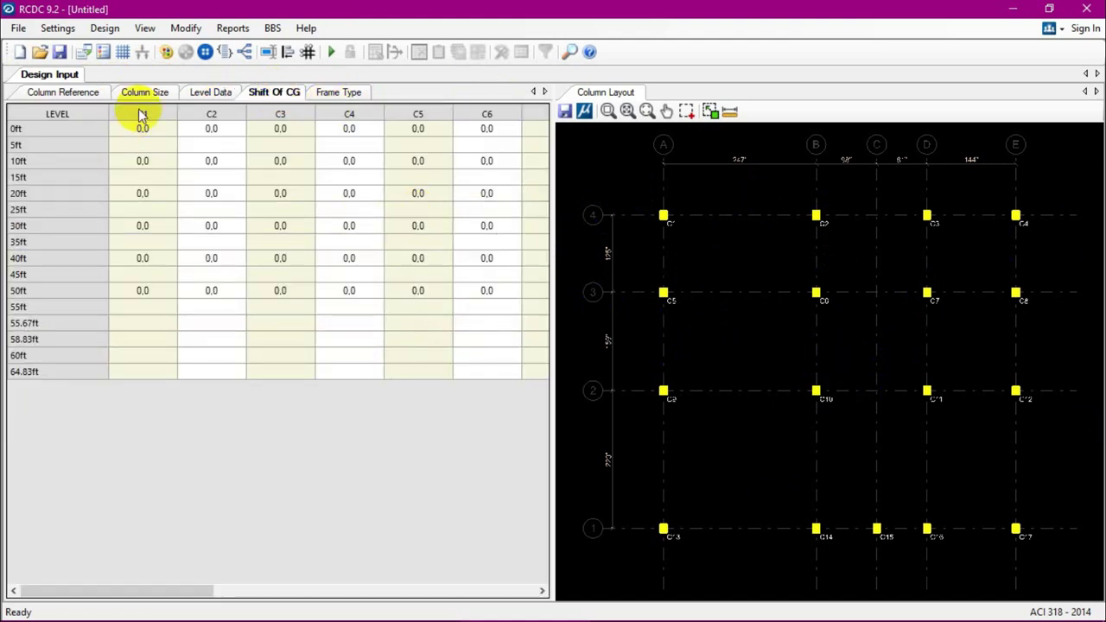
pyautogui.click(211, 92)
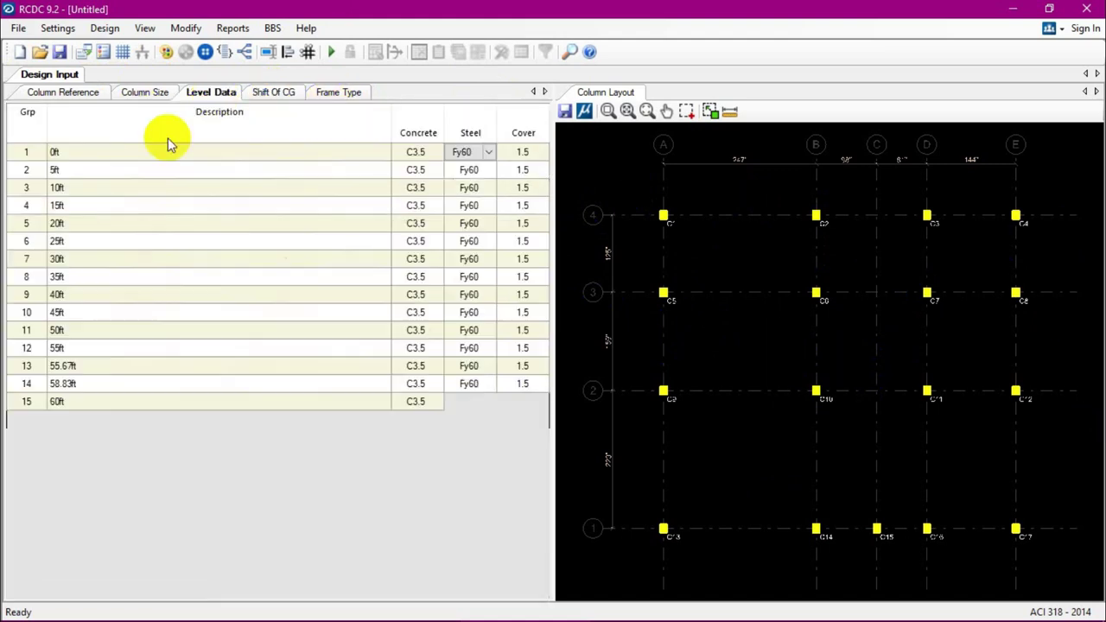
pyautogui.click(140, 93)
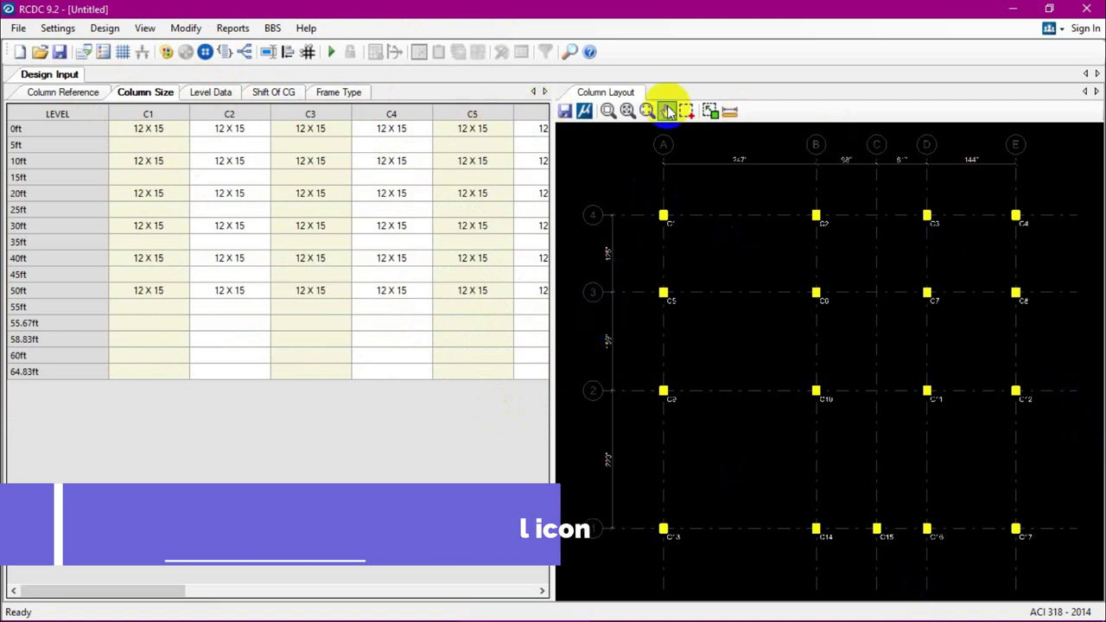
# - Launch Auto Design and attempt to add LOAD 9, dismissing the unassigned load type warning
pyautogui.click(104, 28)
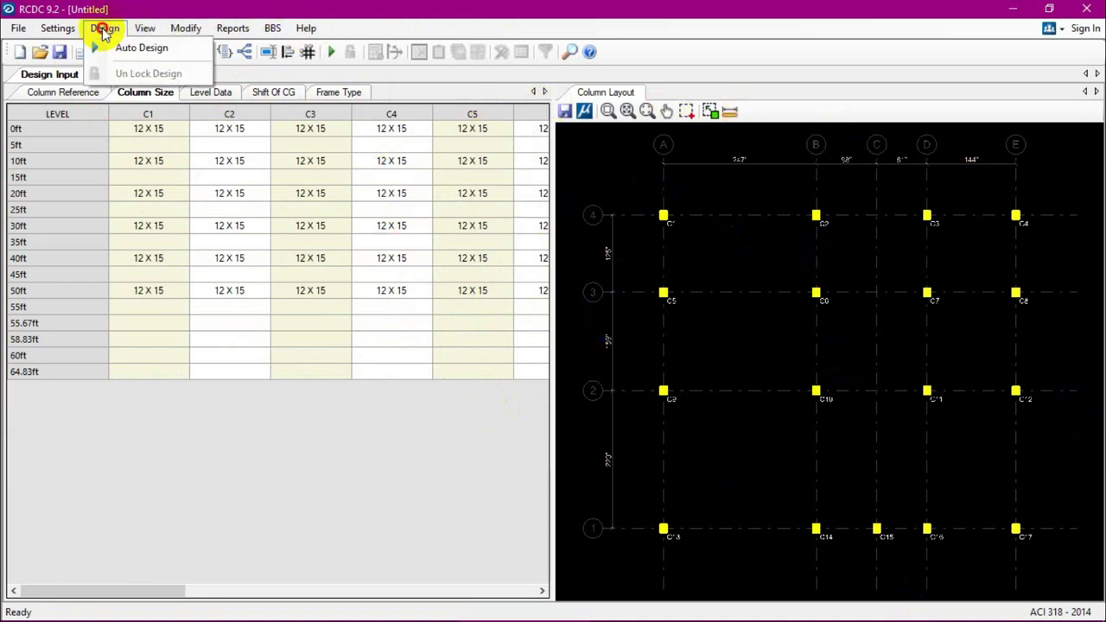
pyautogui.click(129, 49)
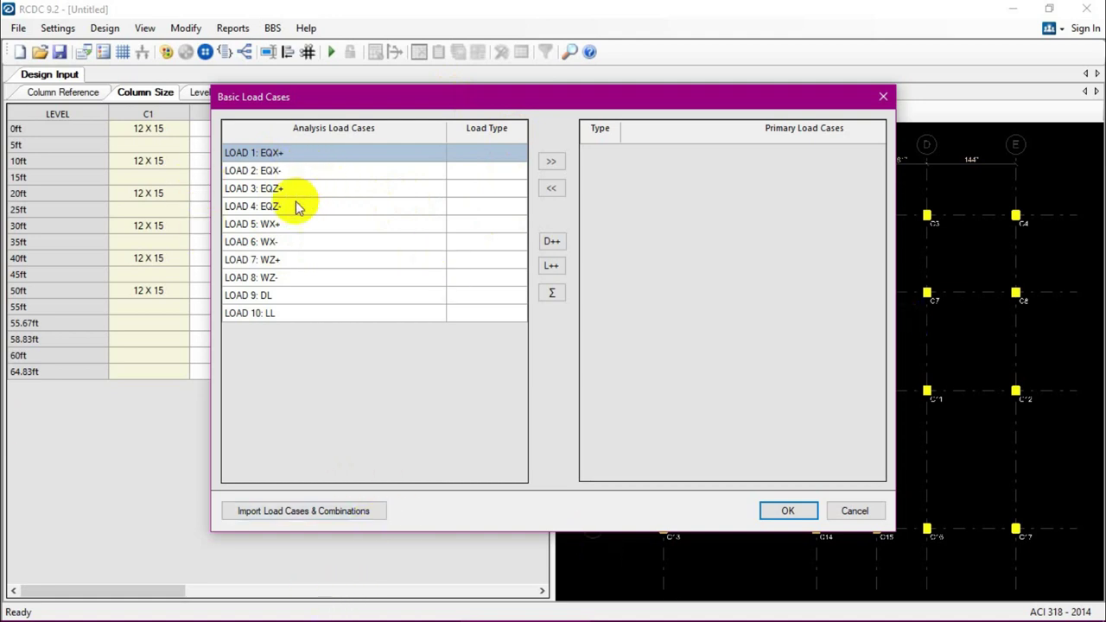
pyautogui.click(316, 260)
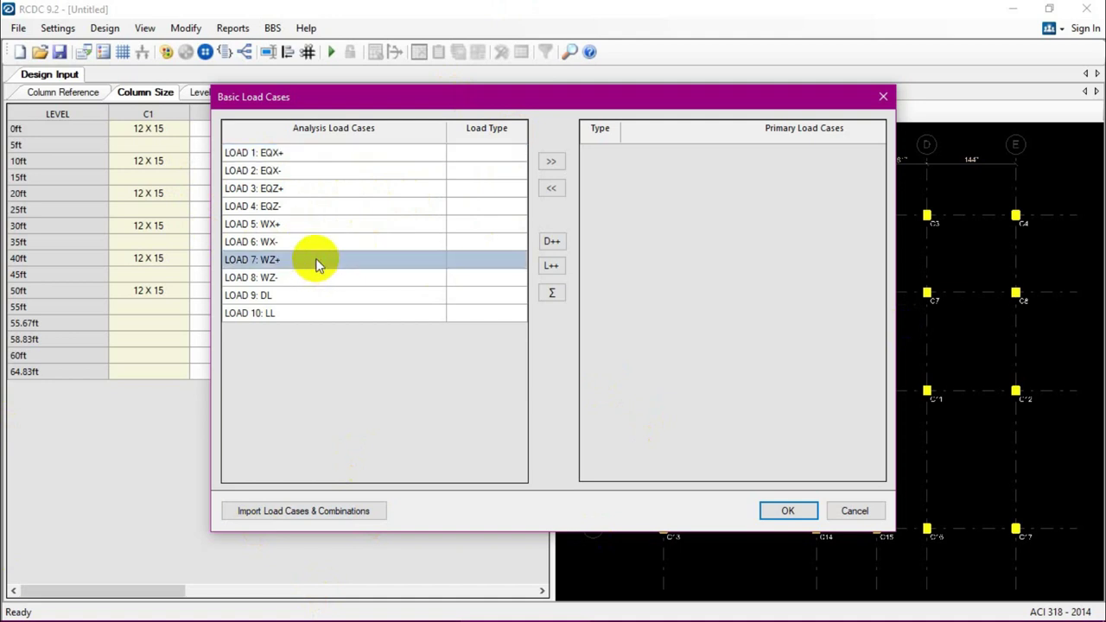
pyautogui.click(329, 295)
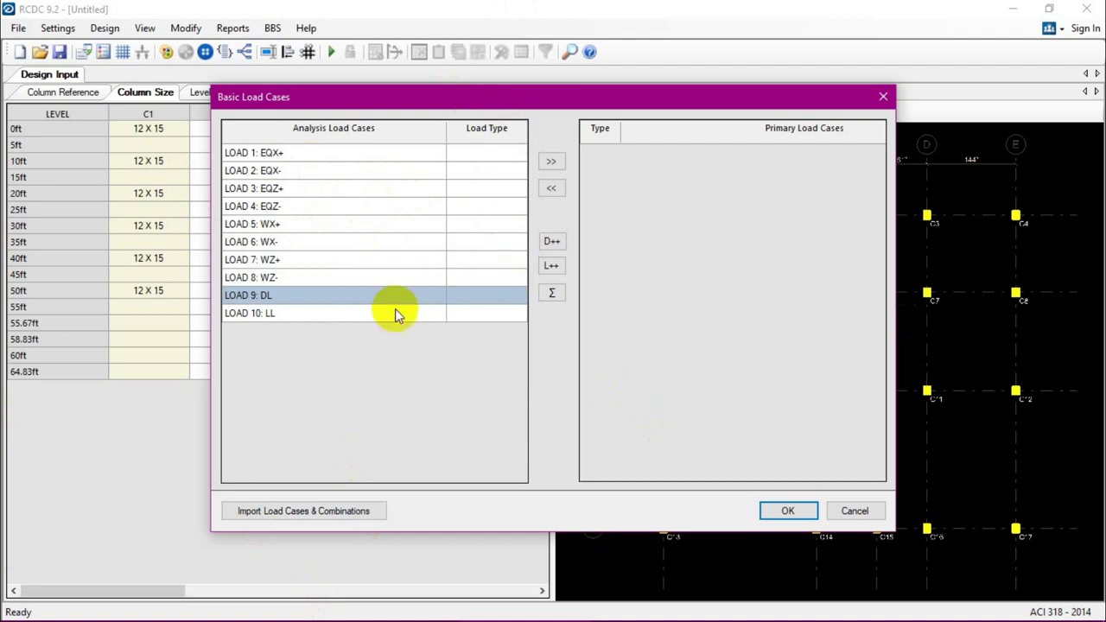
pyautogui.click(321, 314)
pyautogui.click(308, 296)
pyautogui.click(561, 161)
pyautogui.click(654, 370)
# - Set LOAD 9's type to Dead Load and LOAD 10's type to Live Load
pyautogui.click(510, 296)
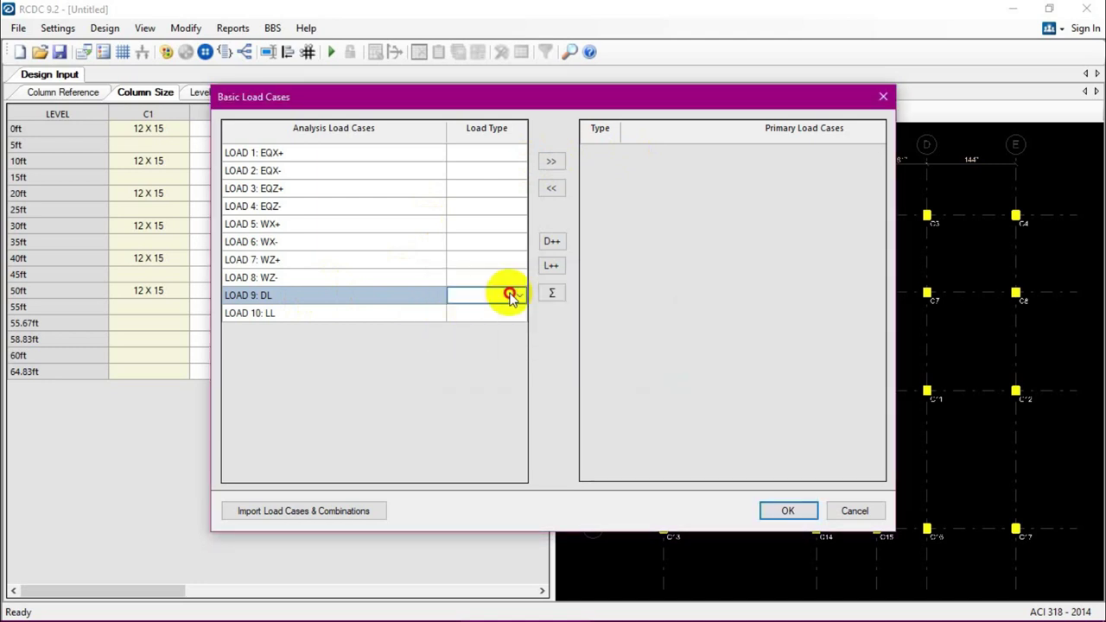
pyautogui.click(520, 294)
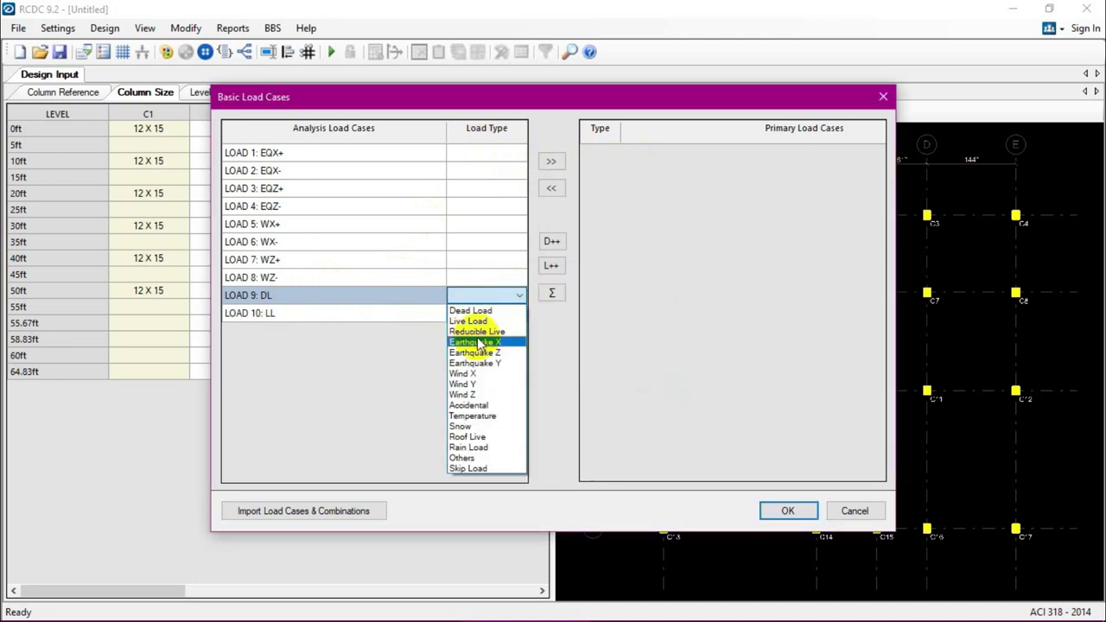
pyautogui.click(484, 311)
pyautogui.click(471, 313)
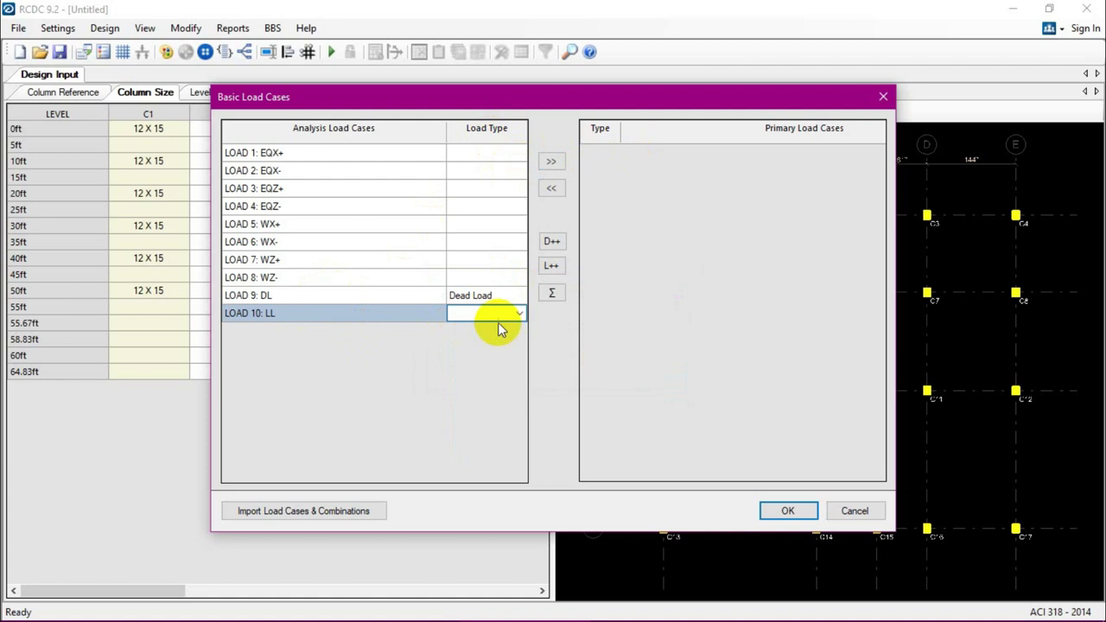
pyautogui.click(519, 313)
pyautogui.click(477, 326)
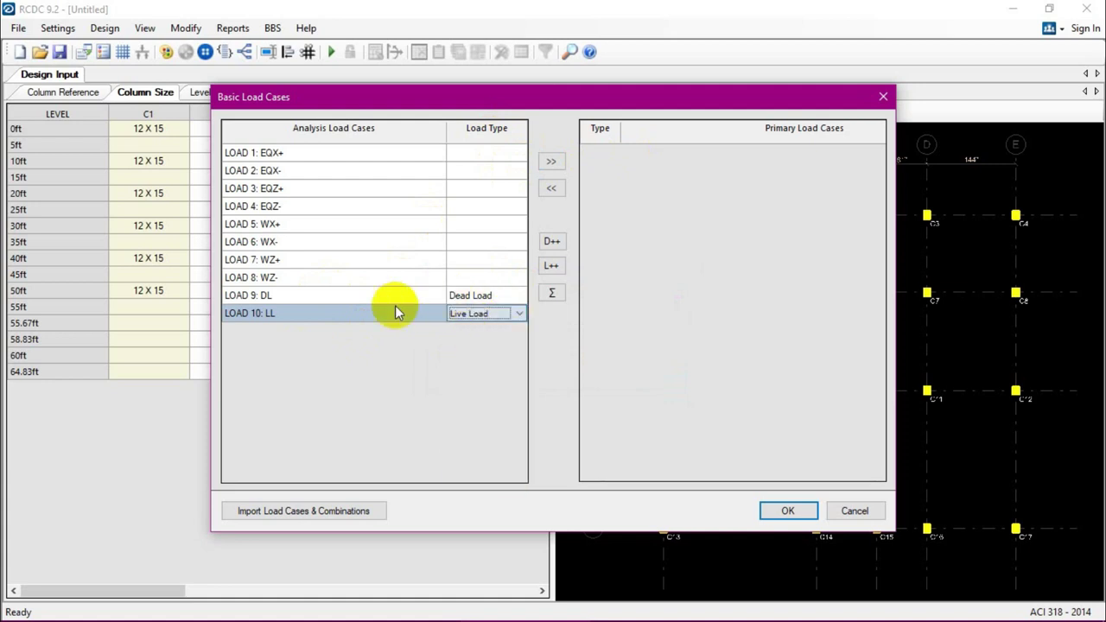
# - Add LOAD 9 and LOAD 10 as the primary dead and live cases and confirm
pyautogui.click(393, 296)
pyautogui.click(546, 162)
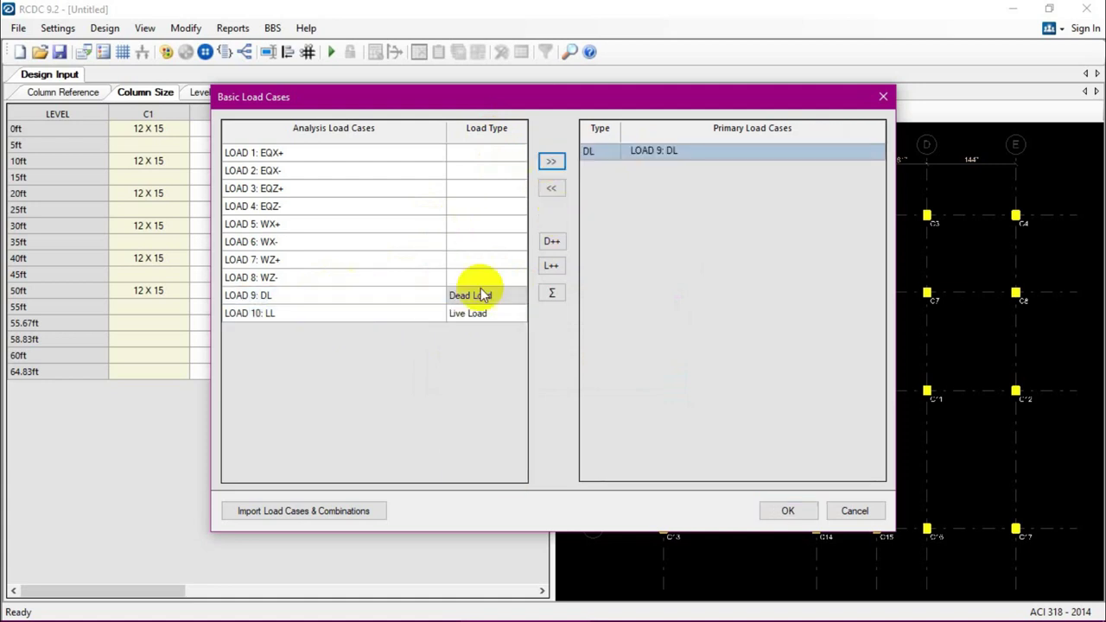
pyautogui.click(373, 313)
pyautogui.click(550, 161)
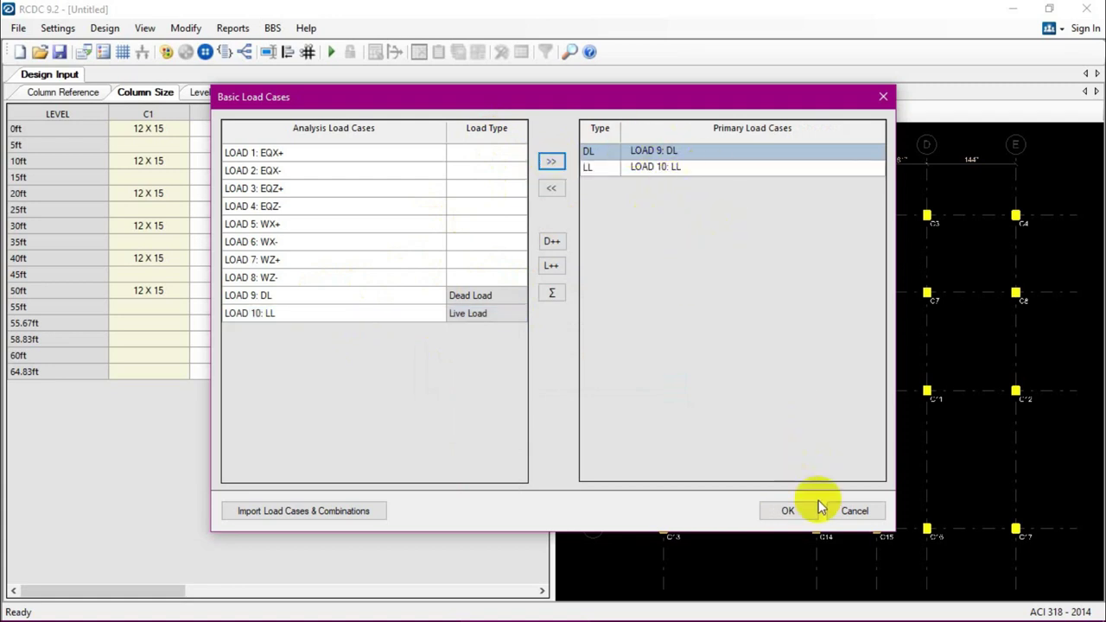
pyautogui.click(791, 510)
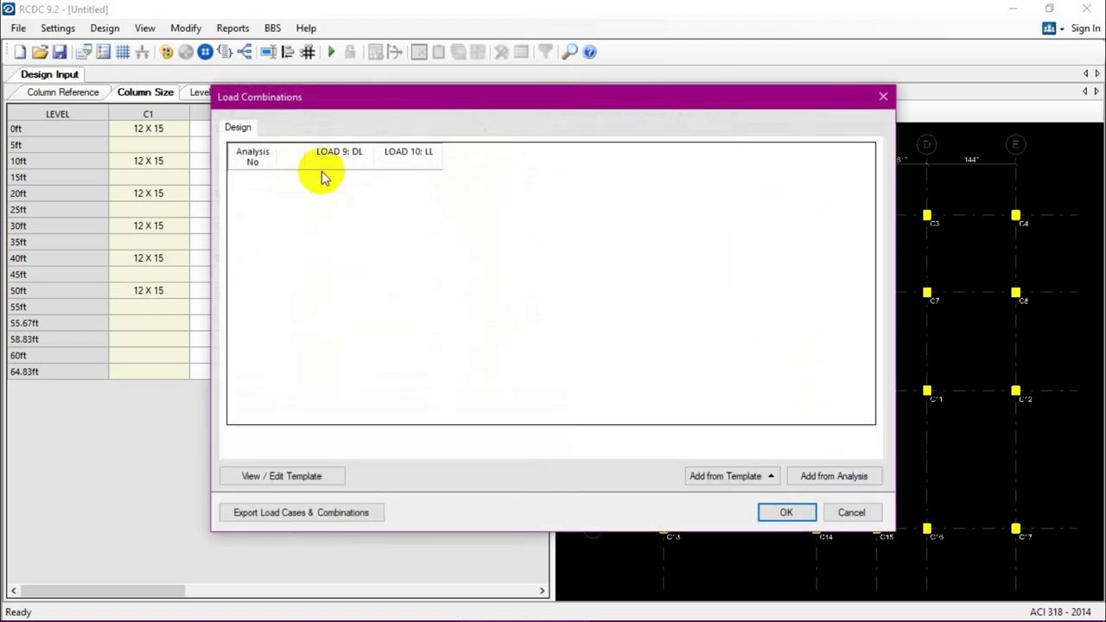
# - Add combinations 11 and 12 from the analysis and run the design, which flags C6, C10 and C14
pyautogui.click(848, 482)
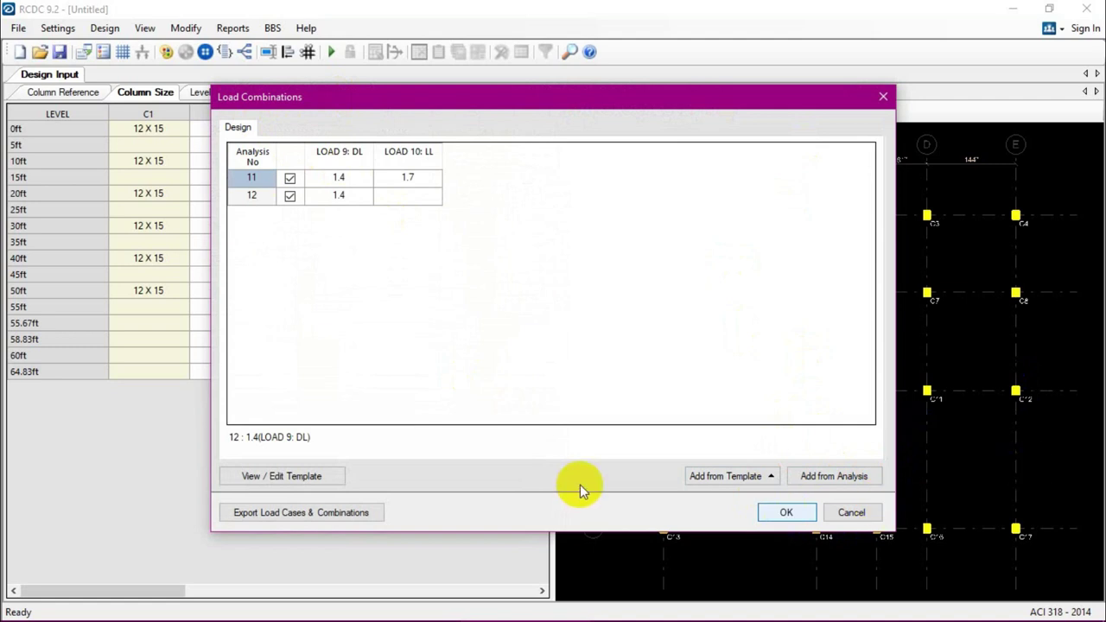
pyautogui.press('Return')
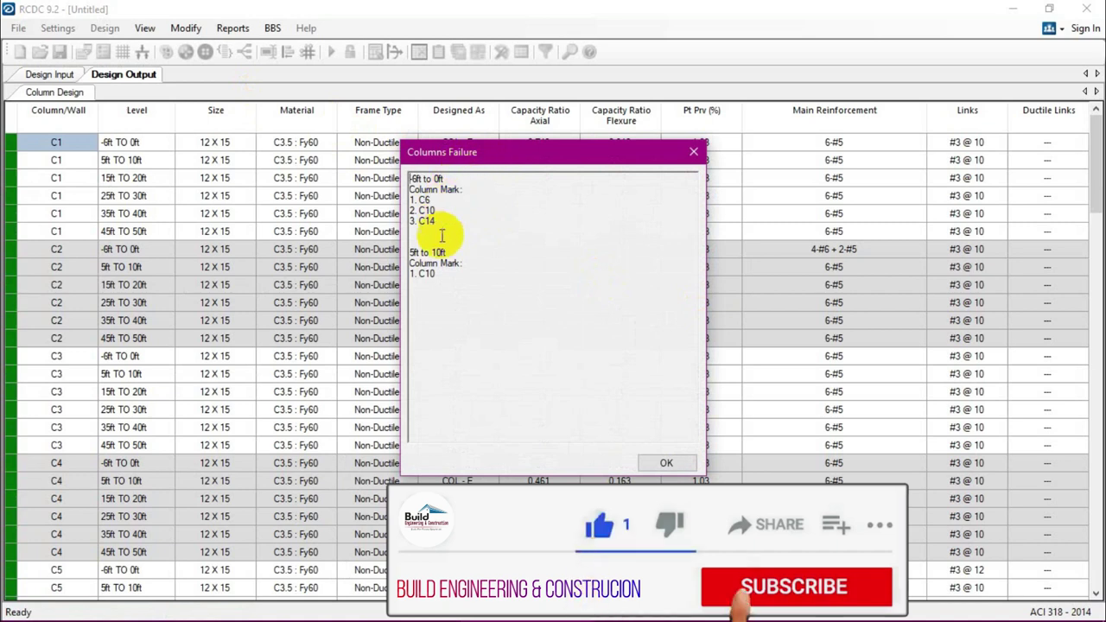
# - Review the failure report listing C6, C10 and C14, then close it
pyautogui.click(443, 283)
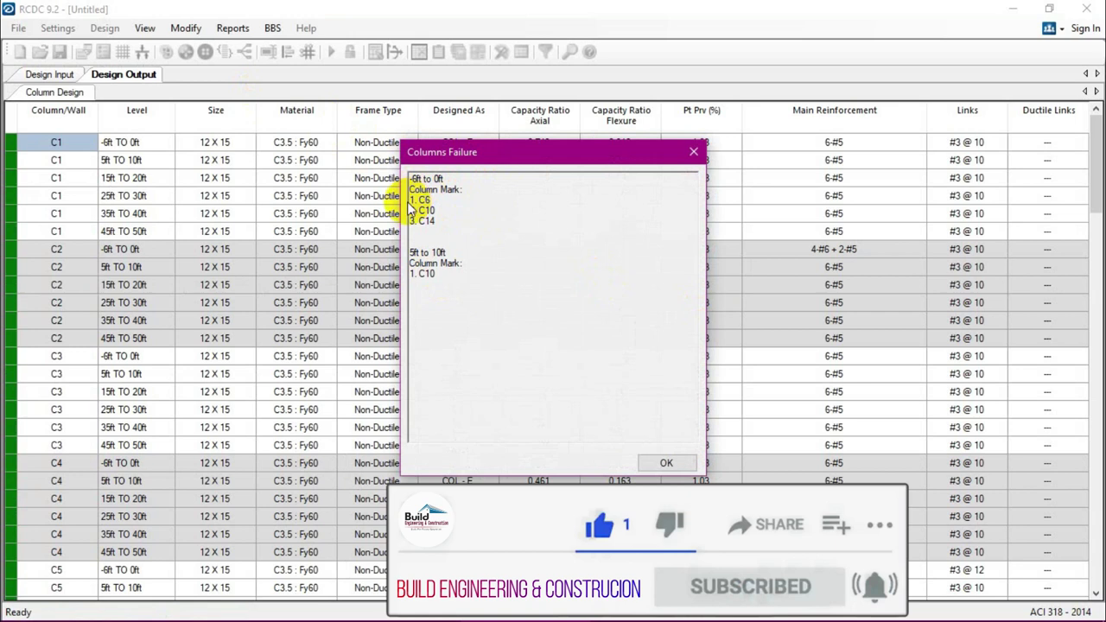
pyautogui.moveTo(432, 277); pyautogui.dragTo(427, 200)
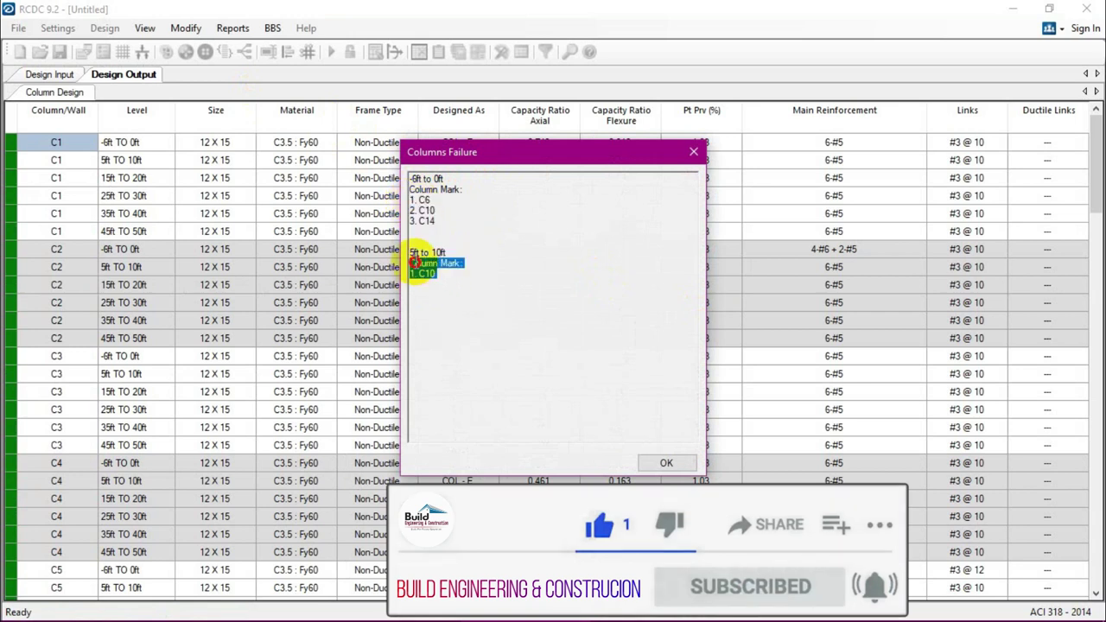
pyautogui.click(425, 200)
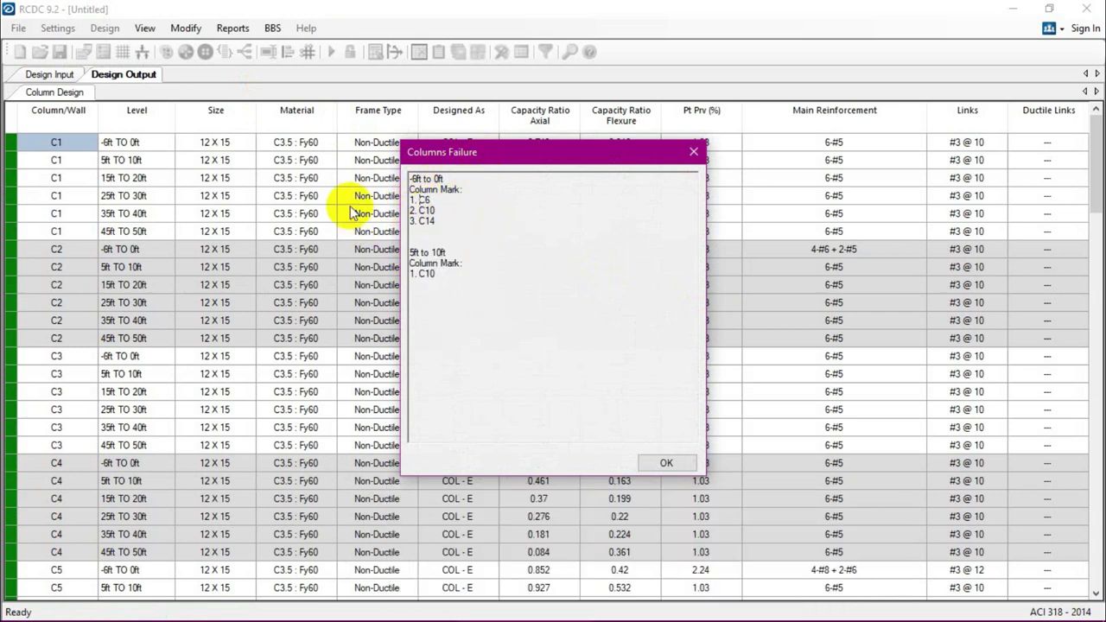
pyautogui.click(662, 462)
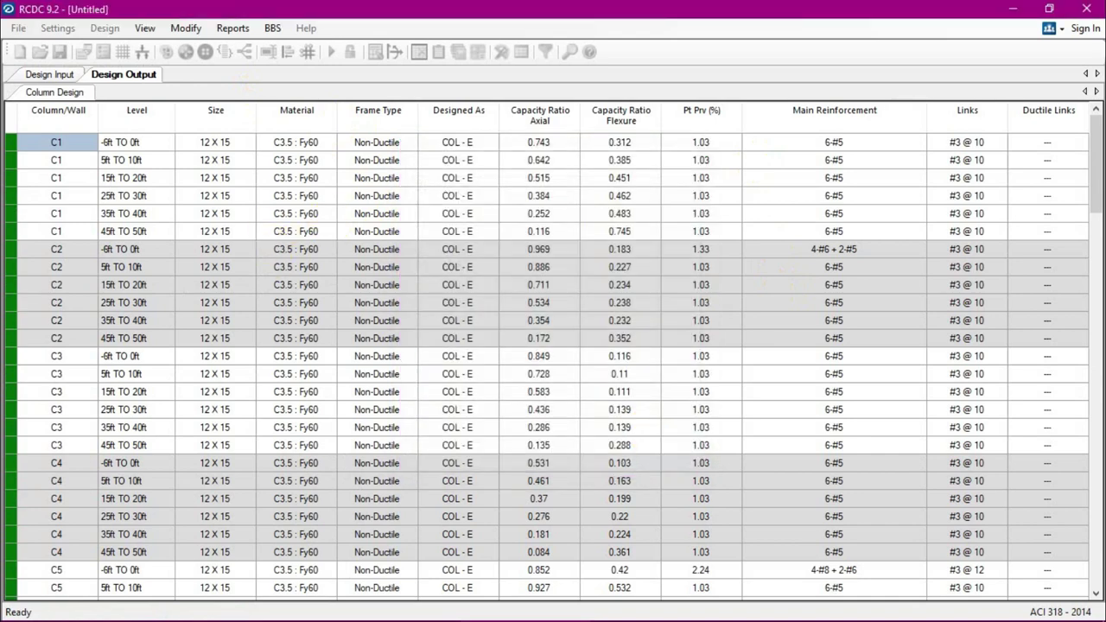
# - Scroll through the Column Design results (6-#5 bars, #3 @ 10 links) and back to C1
pyautogui.scroll(-6, 198, 380)
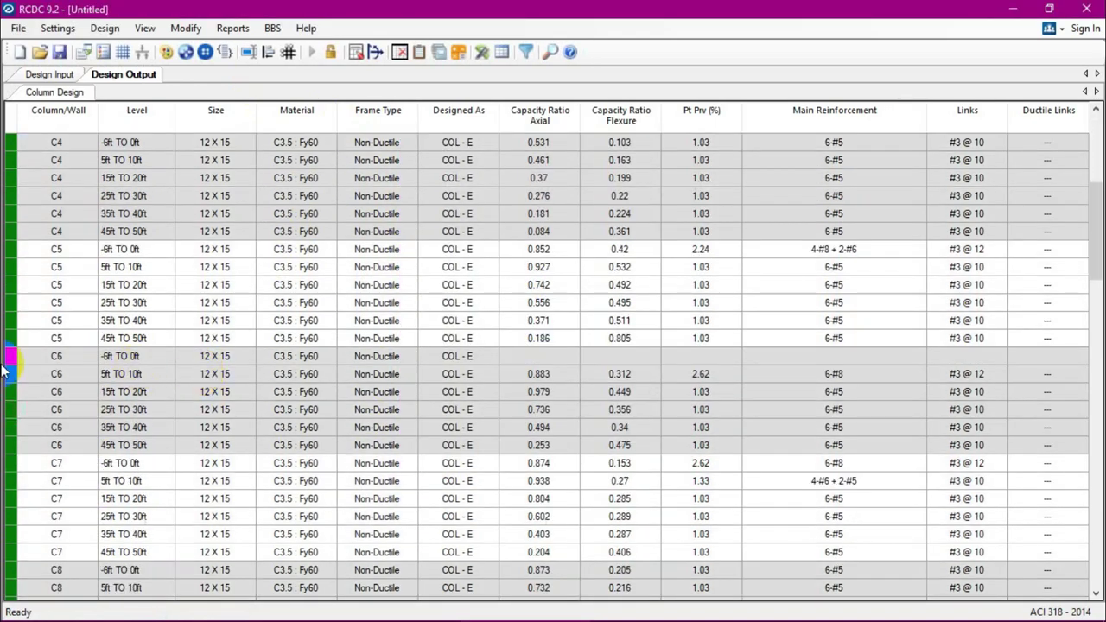
pyautogui.scroll(-4, 185, 321)
pyautogui.scroll(-3, 185, 321)
pyautogui.scroll(-5, 73, 409)
pyautogui.scroll(7, 72, 410)
pyautogui.scroll(7, 74, 410)
pyautogui.scroll(4, 74, 409)
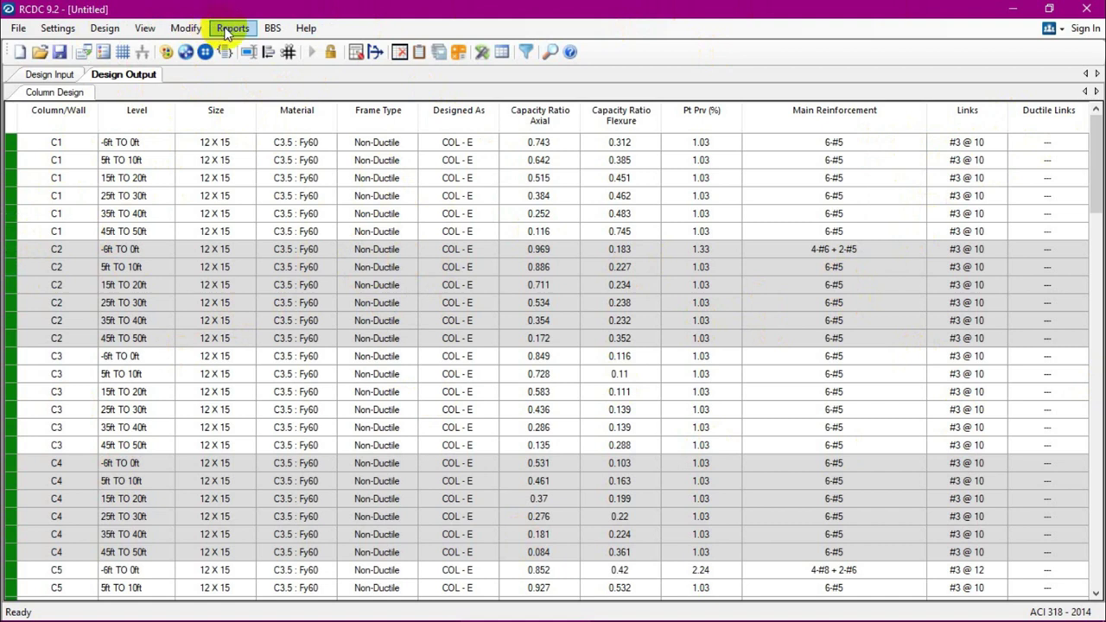
# - Generate the detailed reinforcement drawing for all columns C1–C17
pyautogui.click(484, 52)
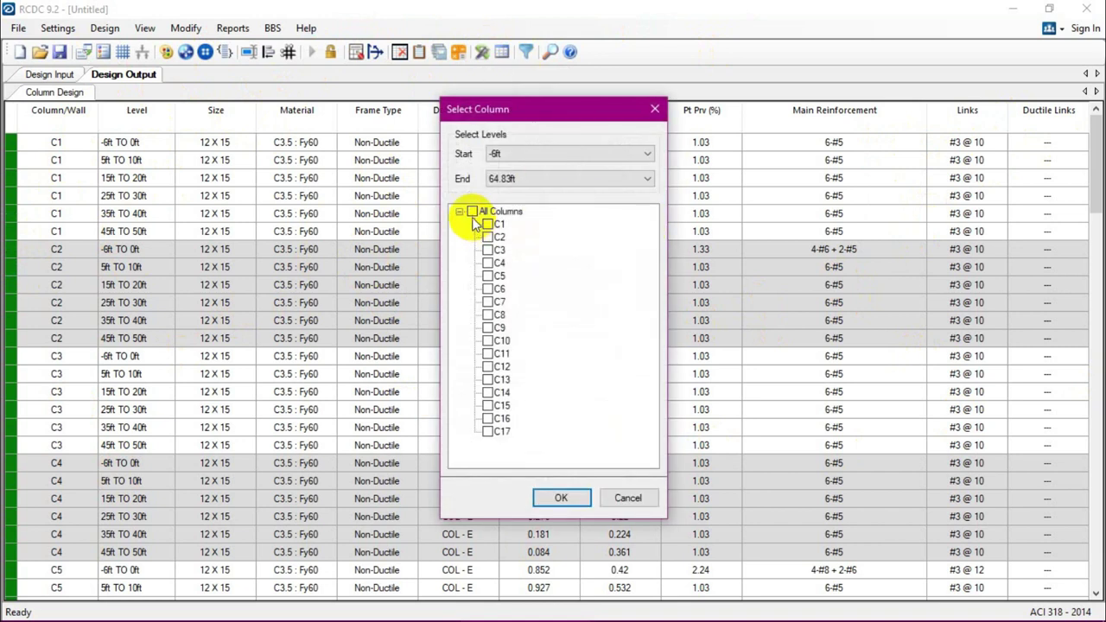
pyautogui.click(561, 498)
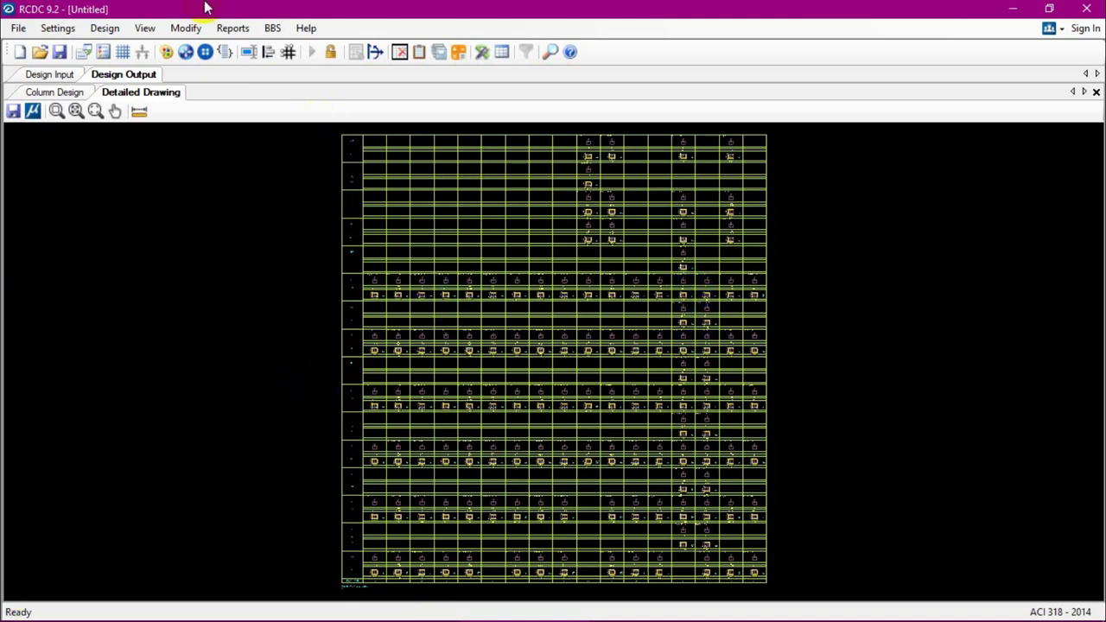
pyautogui.scroll(1, 424, 403)
pyautogui.scroll(1, 403, 451)
pyautogui.moveTo(402, 452); pyautogui.dragTo(416, 221, button='middle')
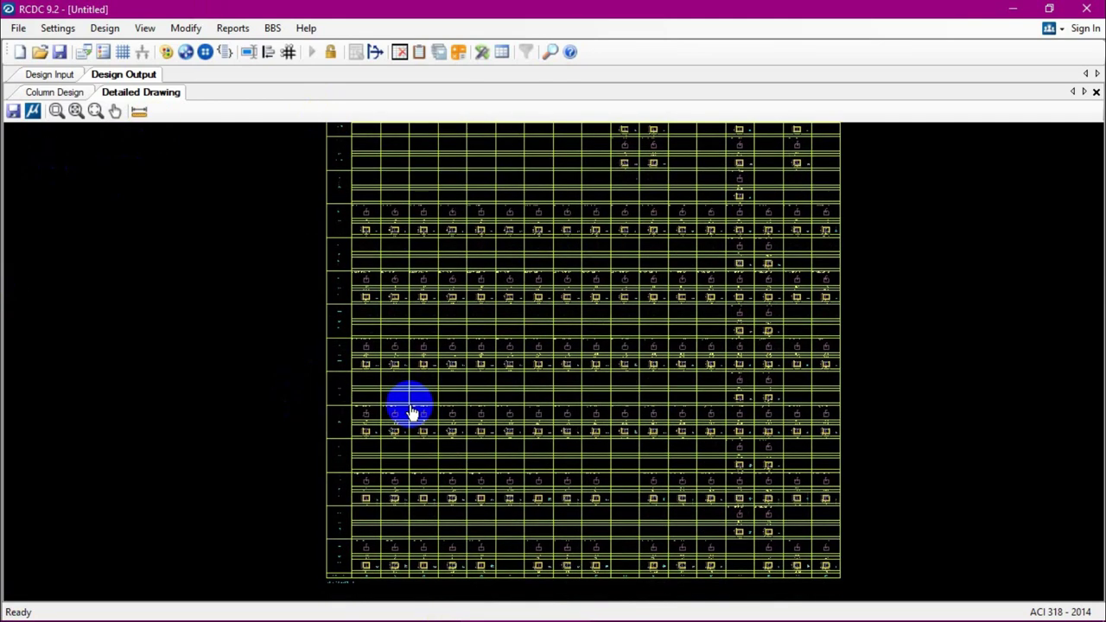
pyautogui.scroll(2, 415, 309)
pyautogui.scroll(2, 410, 370)
pyautogui.scroll(1, 343, 444)
pyautogui.scroll(1, 359, 380)
pyautogui.scroll(1, 358, 381)
pyautogui.scroll(2, 313, 329)
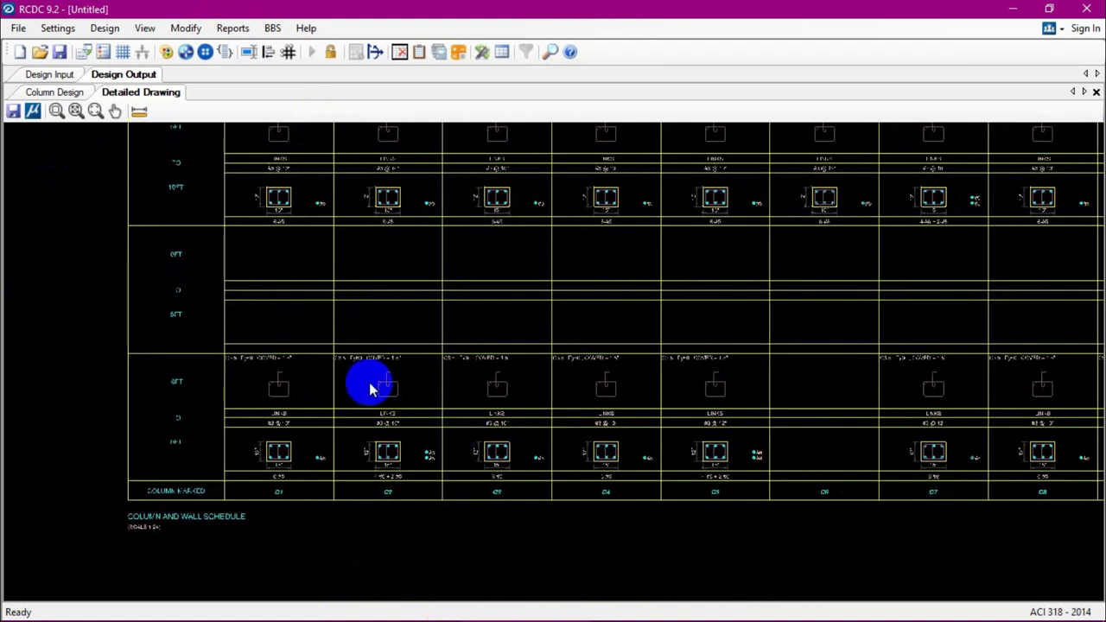
pyautogui.scroll(1, 268, 410)
pyautogui.scroll(1, 268, 410)
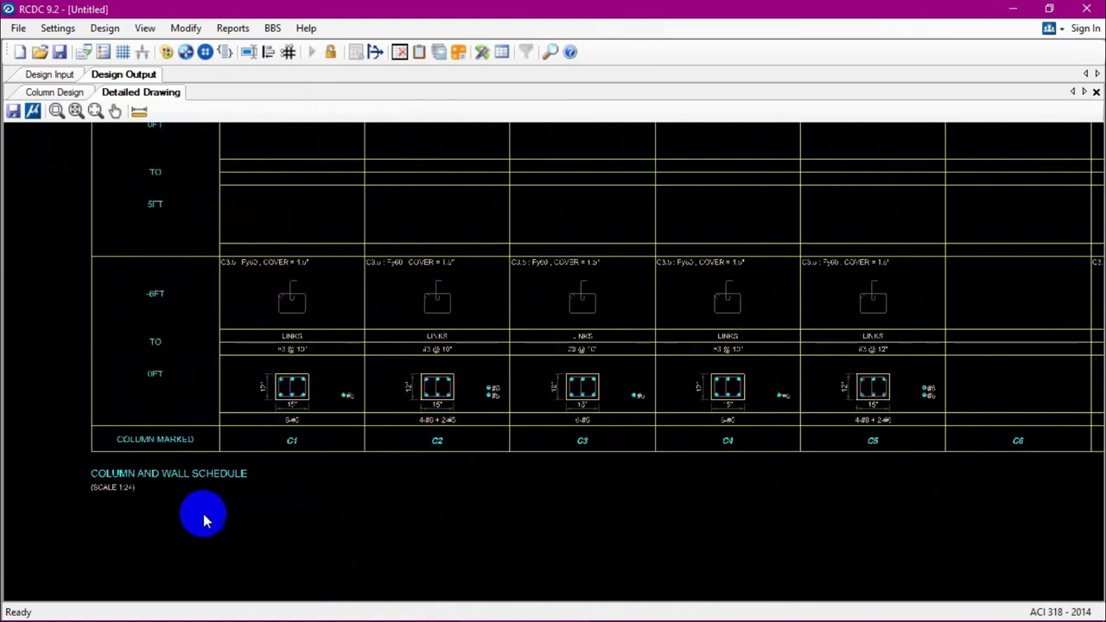
pyautogui.scroll(1, 204, 513)
pyautogui.scroll(-1, 467, 298)
pyautogui.scroll(-1, 350, 483)
pyautogui.scroll(-1, 743, 458)
pyautogui.hscroll(1, 730, 463)
pyautogui.scroll(1, 277, 444)
pyautogui.scroll(1, 259, 432)
pyautogui.scroll(-1, 341, 390)
pyautogui.scroll(-1, 701, 449)
pyautogui.scroll(-1, 627, 432)
pyautogui.scroll(-1, 684, 435)
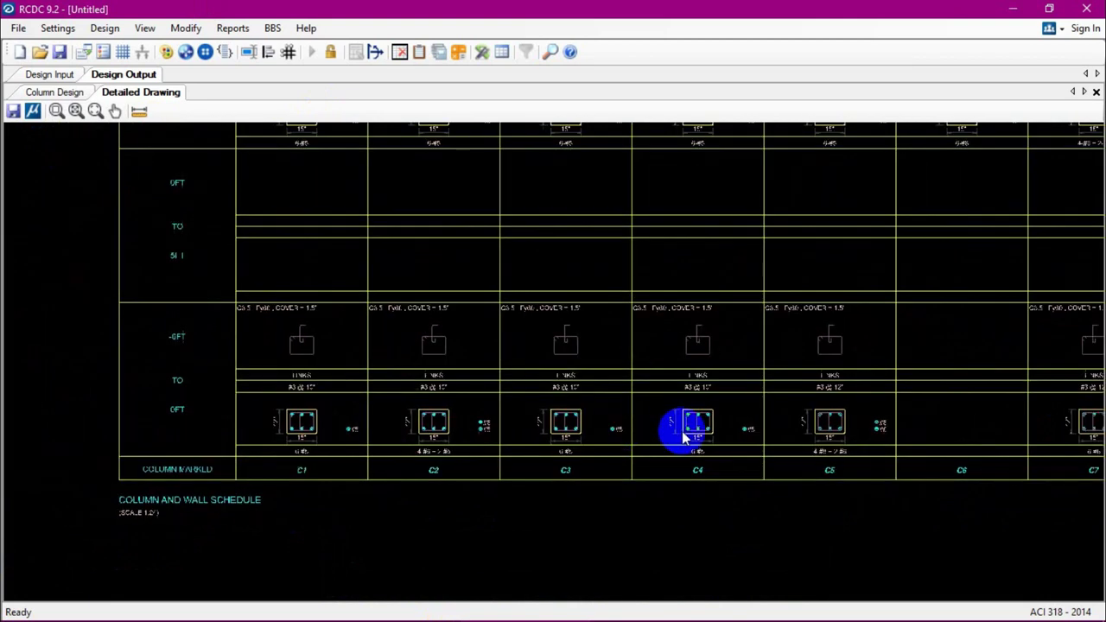
pyautogui.scroll(1, 233, 471)
pyautogui.hscroll(1, 604, 484)
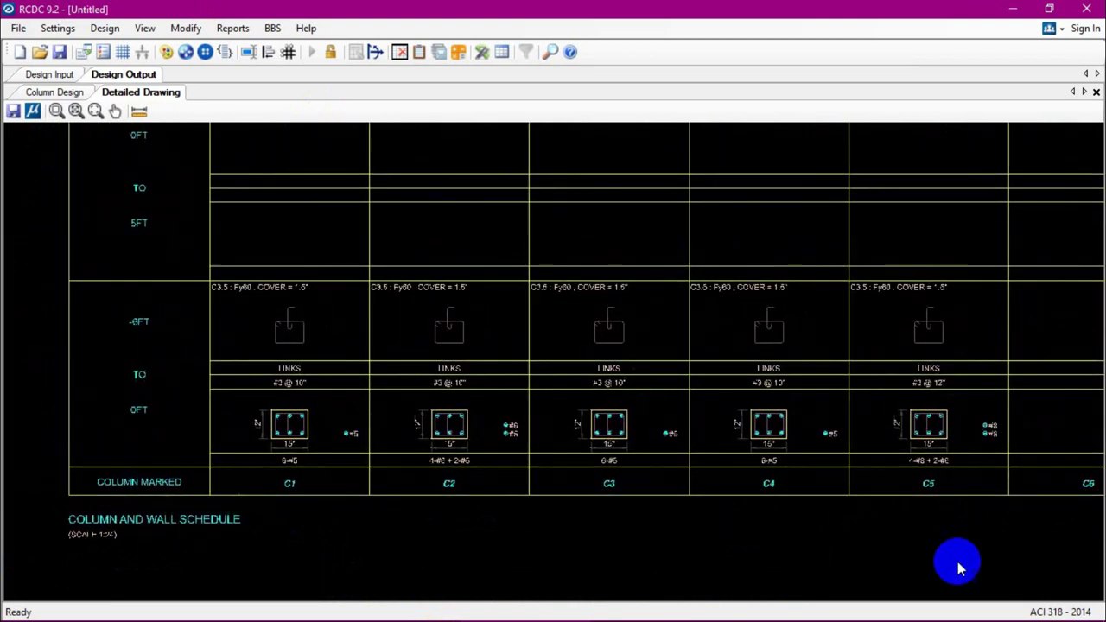
pyautogui.scroll(-1, 164, 436)
pyautogui.scroll(1, 178, 449)
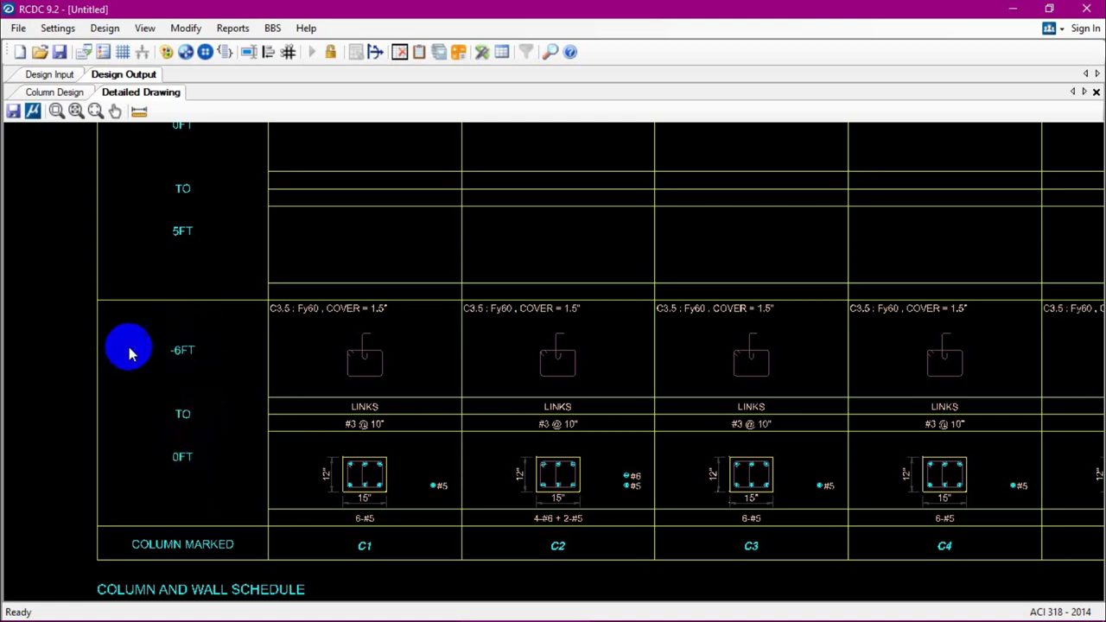
pyautogui.scroll(-2, 129, 345)
pyautogui.moveTo(679, 414); pyautogui.dragTo(596, 415, button='middle')
pyautogui.scroll(1, 205, 486)
pyautogui.scroll(2, 323, 461)
pyautogui.scroll(2, 254, 446)
pyautogui.scroll(1, 298, 501)
pyautogui.moveTo(298, 502); pyautogui.dragTo(217, 371, button='middle')
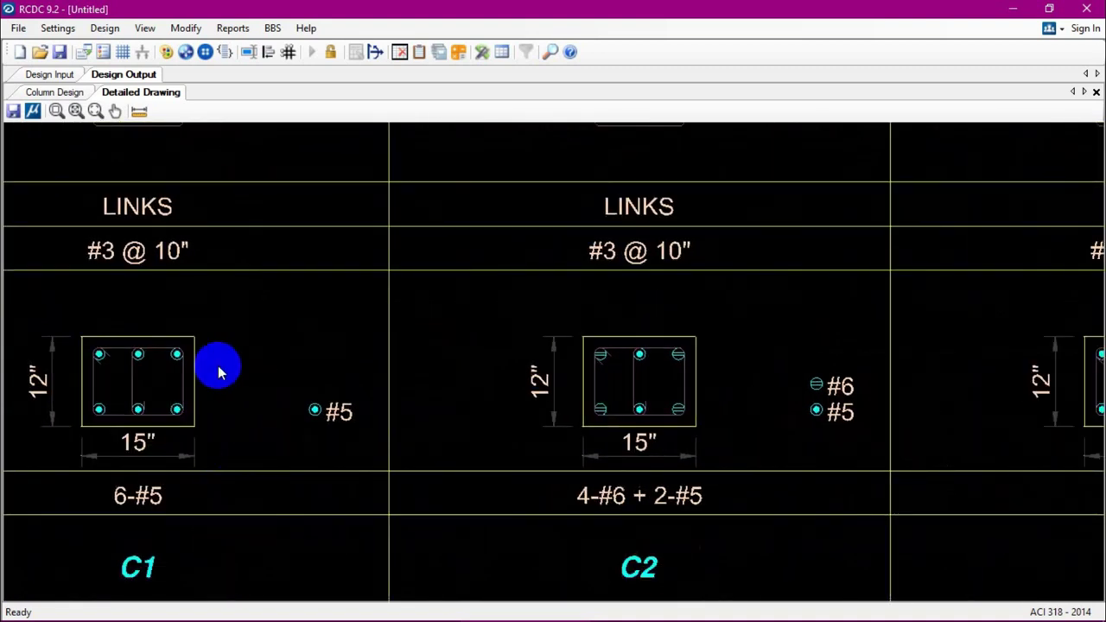
pyautogui.scroll(-2, 220, 380)
pyautogui.moveTo(642, 382); pyautogui.dragTo(153, 397, button='middle')
pyautogui.scroll(1, 152, 397)
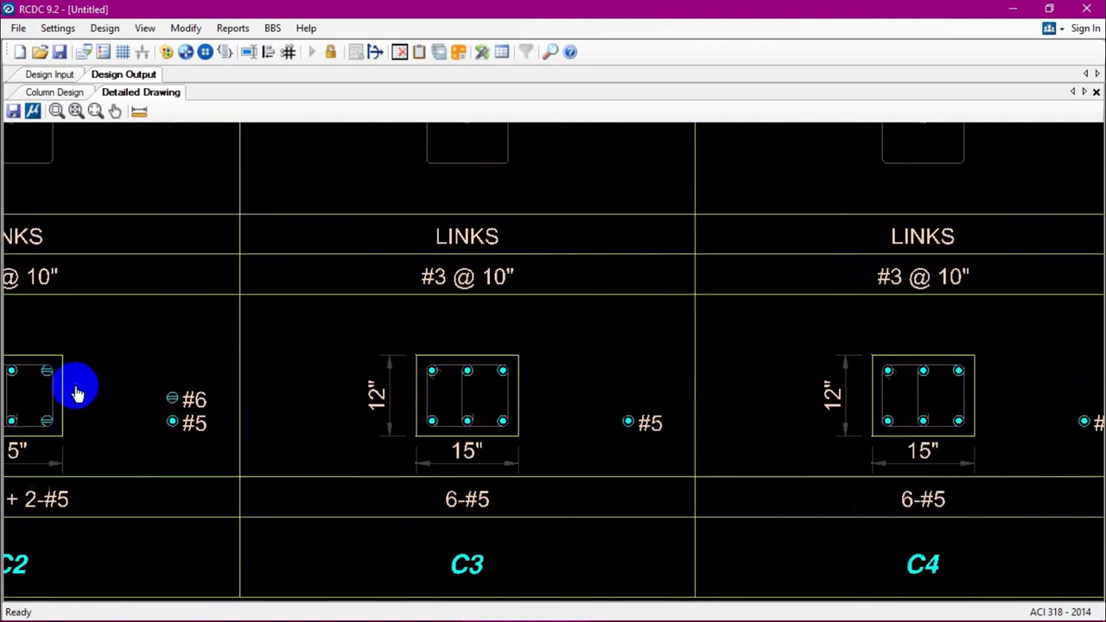
pyautogui.moveTo(79, 388); pyautogui.dragTo(374, 380, button='middle')
pyautogui.scroll(1, 374, 381)
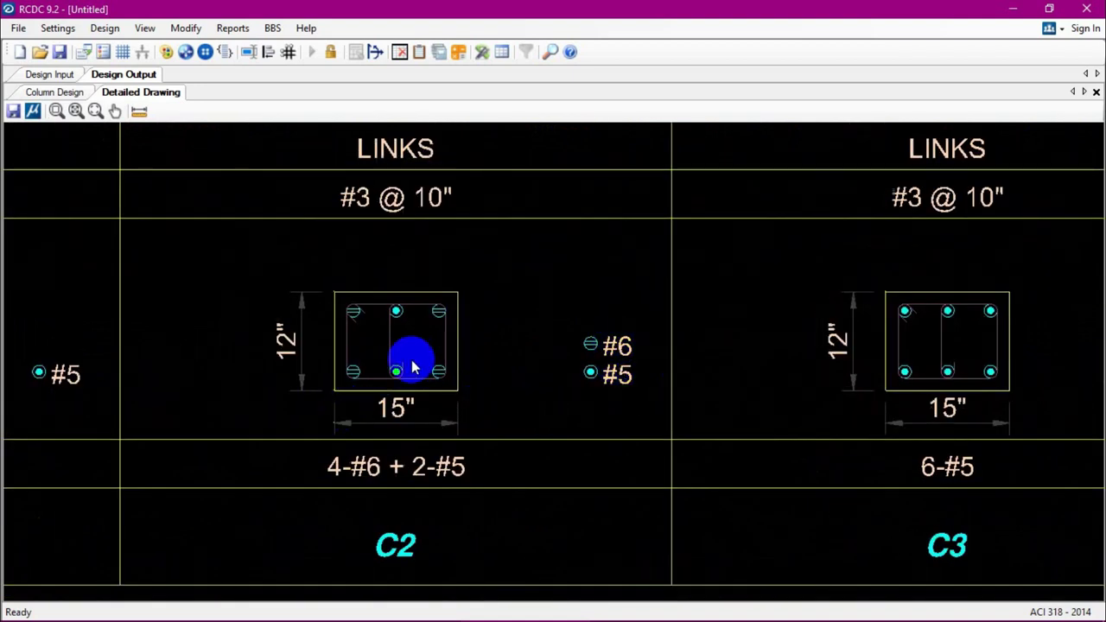
pyautogui.scroll(-1, 570, 373)
pyautogui.scroll(-1, 570, 369)
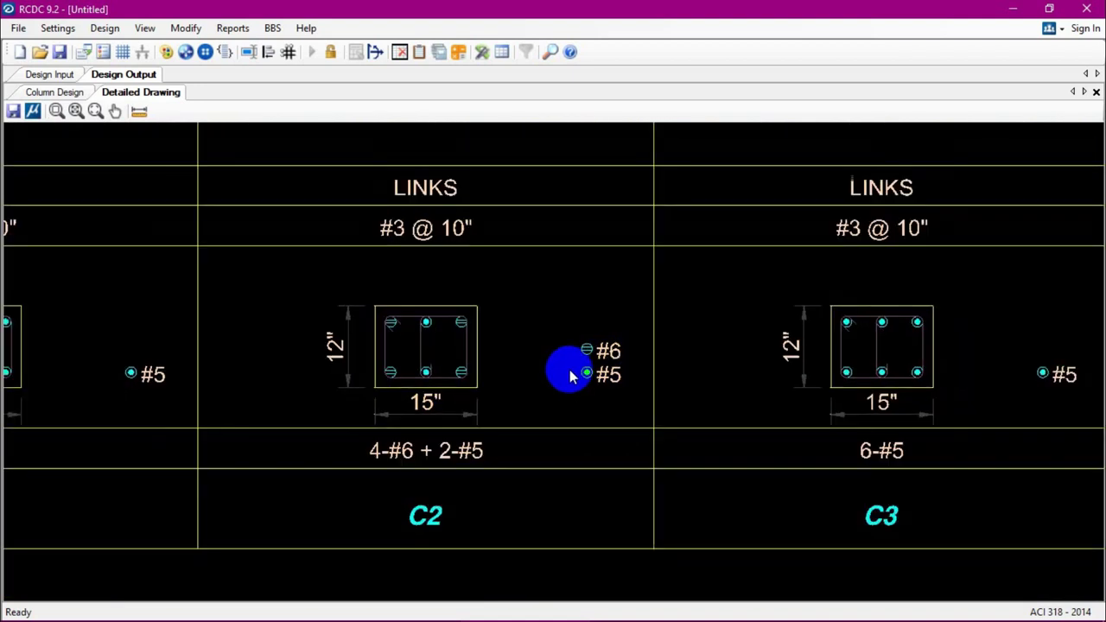
pyautogui.scroll(-2, 571, 370)
pyautogui.moveTo(782, 408); pyautogui.dragTo(334, 458, button='middle')
pyautogui.moveTo(747, 458); pyautogui.dragTo(222, 457, button='middle')
pyautogui.moveTo(840, 414)
pyautogui.mouseDown(button='middle')
pyautogui.moveTo(563, 403)
pyautogui.moveTo(574, 410)
pyautogui.mouseUp(button='middle')
pyautogui.scroll(-1, 587, 407)
pyautogui.scroll(-1, 691, 406)
pyautogui.scroll(-1, 717, 402)
pyautogui.scroll(-1, 714, 395)
pyautogui.scroll(-1, 427, 285)
pyautogui.scroll(-1, 424, 285)
pyautogui.scroll(-1, 434, 293)
pyautogui.scroll(-1, 436, 298)
pyautogui.scroll(-1, 415, 363)
pyautogui.scroll(-1, 380, 285)
pyautogui.scroll(-1, 377, 279)
pyautogui.scroll(-1, 363, 311)
pyautogui.scroll(-1, 363, 311)
pyautogui.moveTo(363, 311); pyautogui.dragTo(358, 426, button='middle')
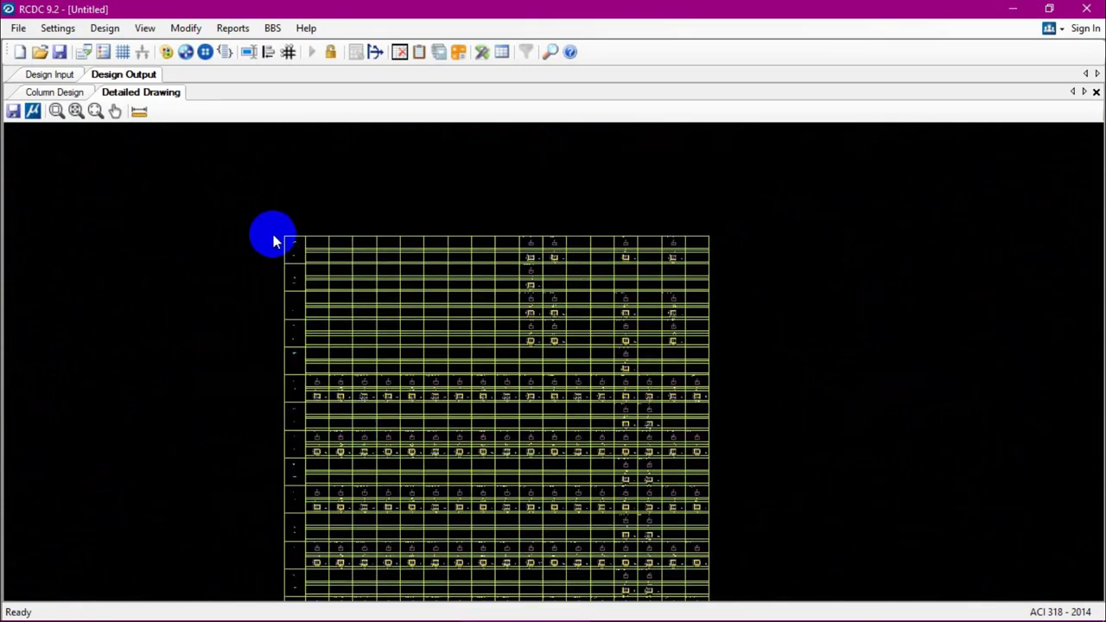
pyautogui.moveTo(290, 469)
pyautogui.mouseDown(button='middle')
pyautogui.moveTo(420, 192)
pyautogui.moveTo(371, 291)
pyautogui.mouseUp(button='middle')
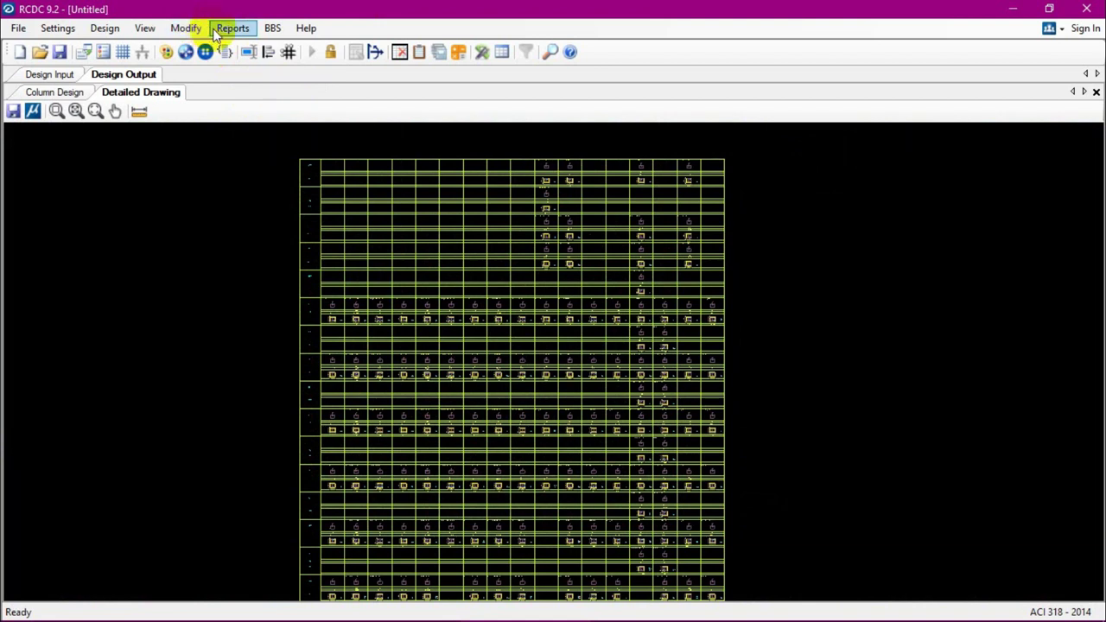
# - Generate elevation drawings for all columns via Reports > Elevation
pyautogui.click(229, 32)
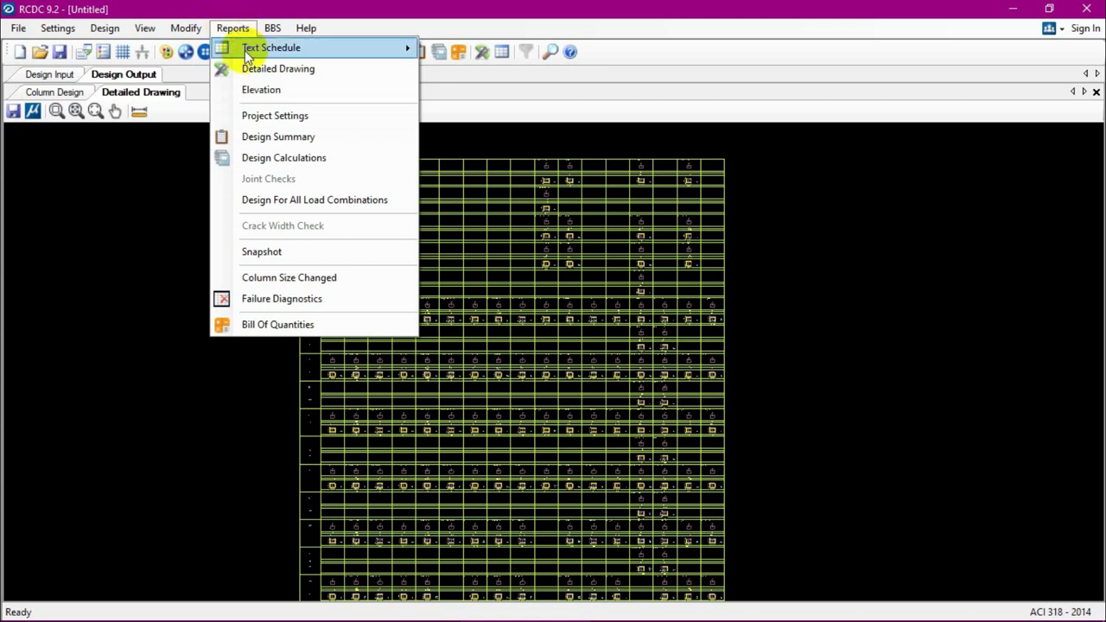
pyautogui.click(267, 90)
pyautogui.click(442, 131)
pyautogui.click(591, 501)
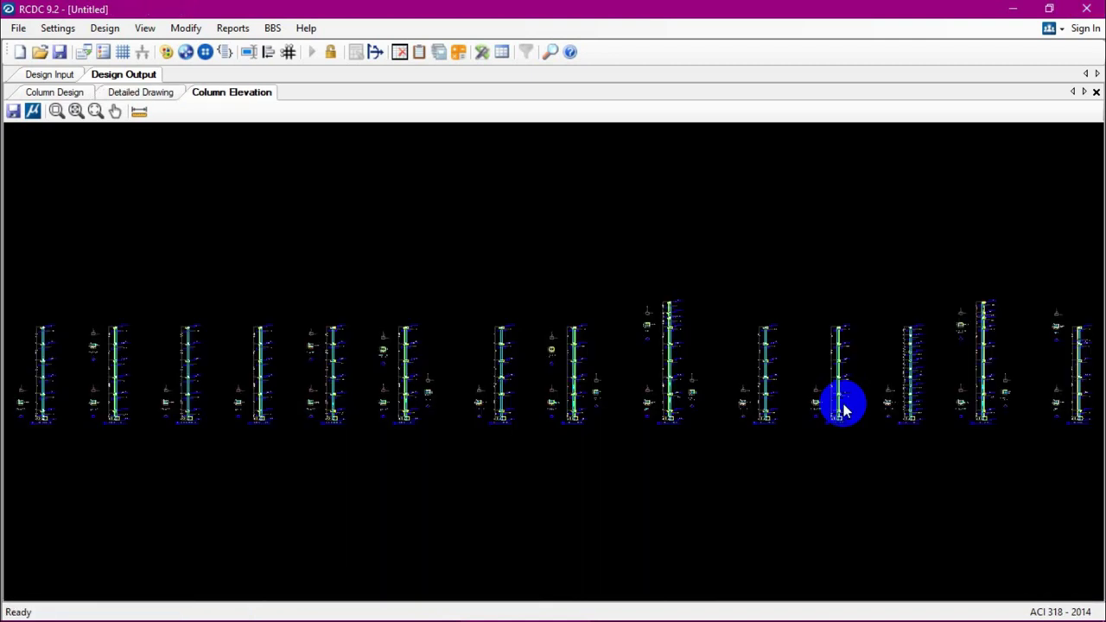
# - Pan across the row of column elevations and zoom in on the C1 and C2 elevations
pyautogui.scroll(1, 75, 418)
pyautogui.scroll(-1, 71, 396)
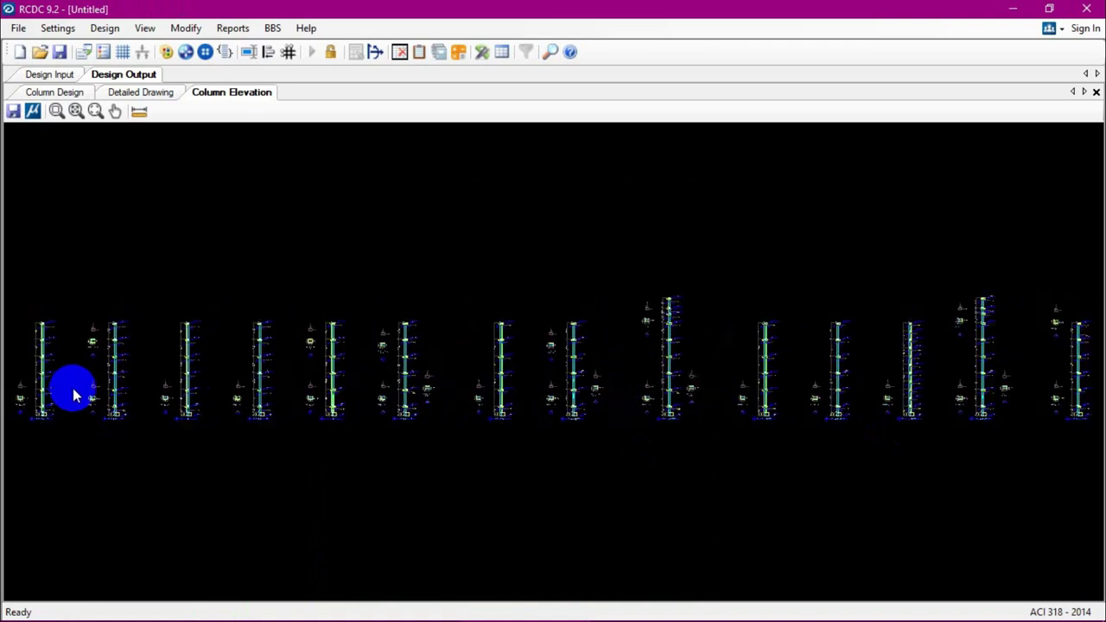
pyautogui.moveTo(104, 394); pyautogui.dragTo(187, 390, button='middle')
pyautogui.moveTo(988, 428); pyautogui.dragTo(605, 420, button='middle')
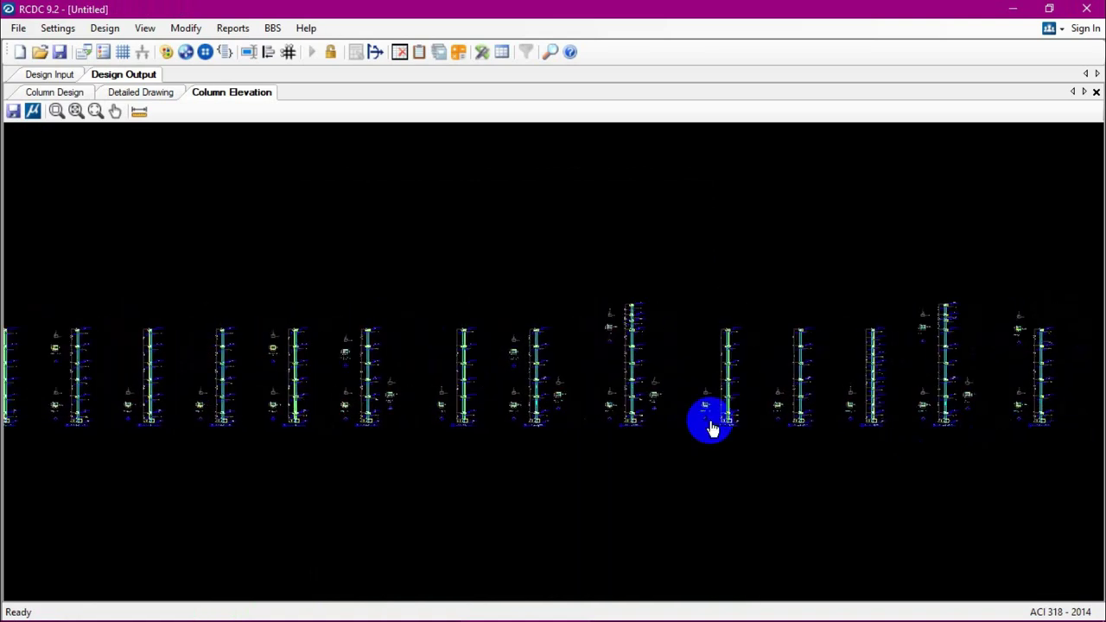
pyautogui.moveTo(387, 419); pyautogui.dragTo(864, 424, button='middle')
pyautogui.scroll(1, 210, 442)
pyautogui.scroll(2, 210, 441)
pyautogui.scroll(2, 210, 441)
pyautogui.scroll(1, 225, 430)
pyautogui.scroll(1, 240, 419)
pyautogui.scroll(1, 240, 419)
pyautogui.scroll(1, 240, 420)
pyautogui.scroll(2, 241, 420)
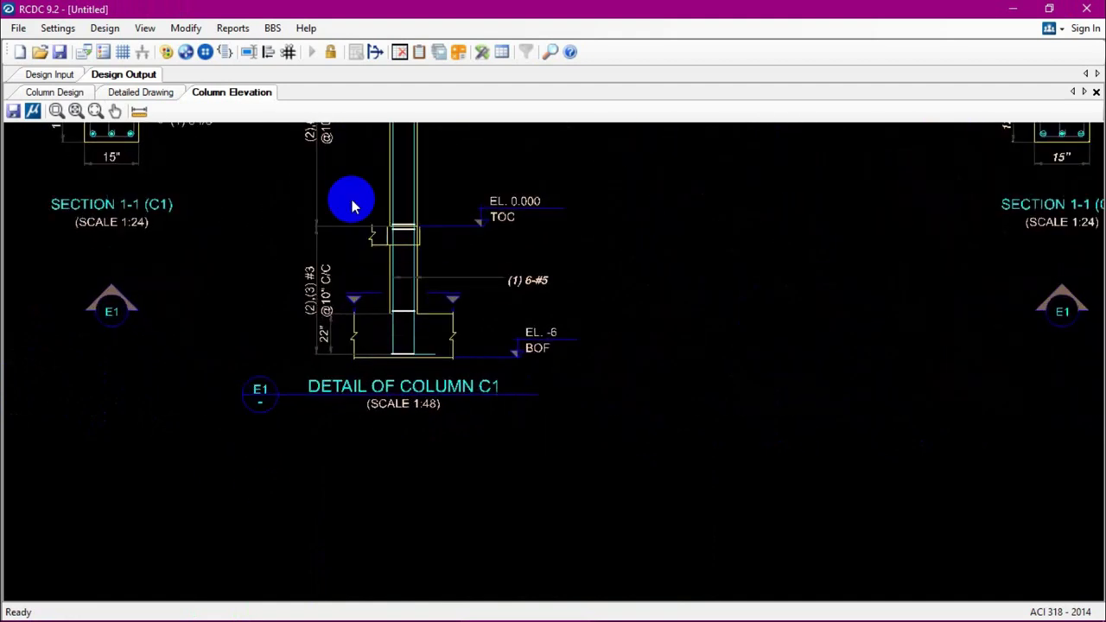
pyautogui.moveTo(524, 271); pyautogui.dragTo(148, 524, button='middle')
# - Zoom and centre on Section 1-1 of C1, showing 12" x 15" with 6-#5 bars
pyautogui.scroll(-2, 285, 418)
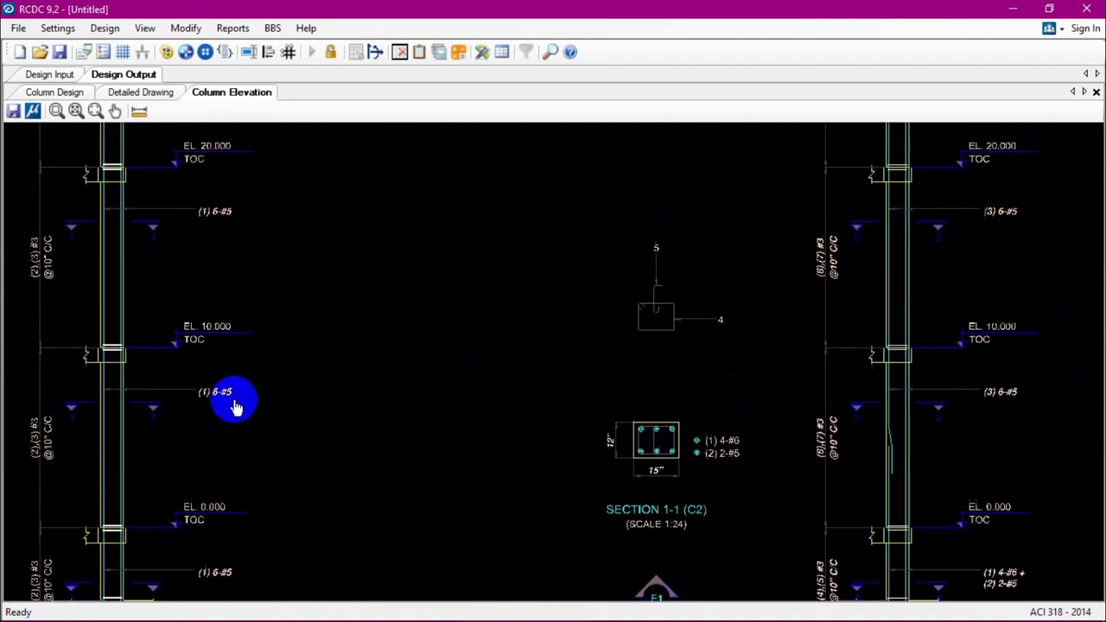
pyautogui.scroll(1, 260, 423)
pyautogui.moveTo(241, 436); pyautogui.dragTo(403, 346, button='middle')
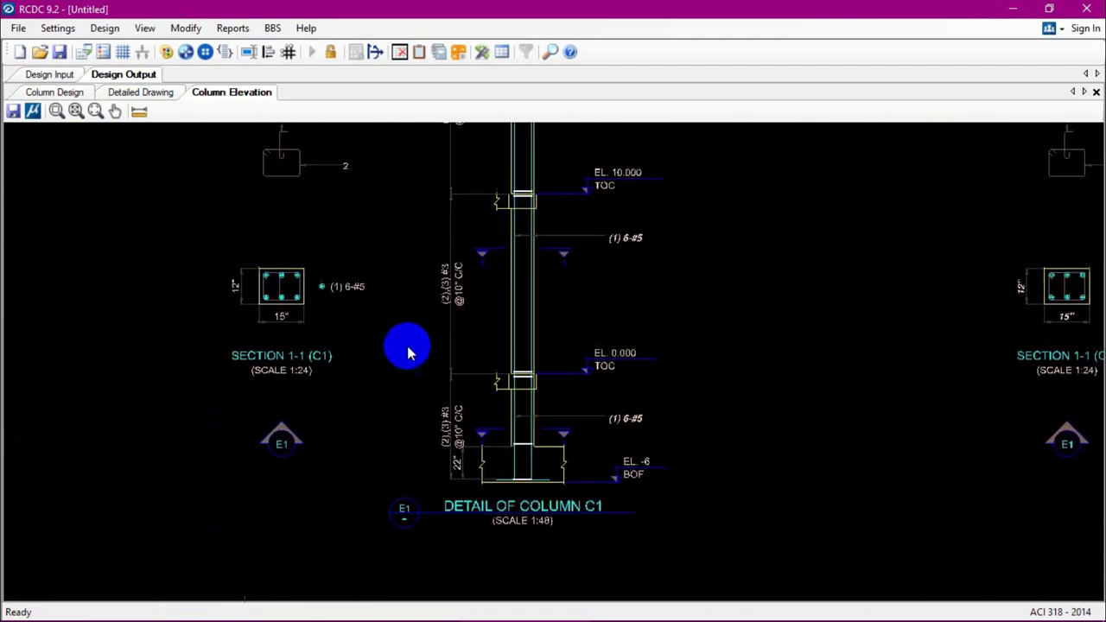
pyautogui.scroll(2, 311, 363)
pyautogui.scroll(1, 306, 366)
pyautogui.moveTo(317, 349); pyautogui.dragTo(284, 373, button='middle')
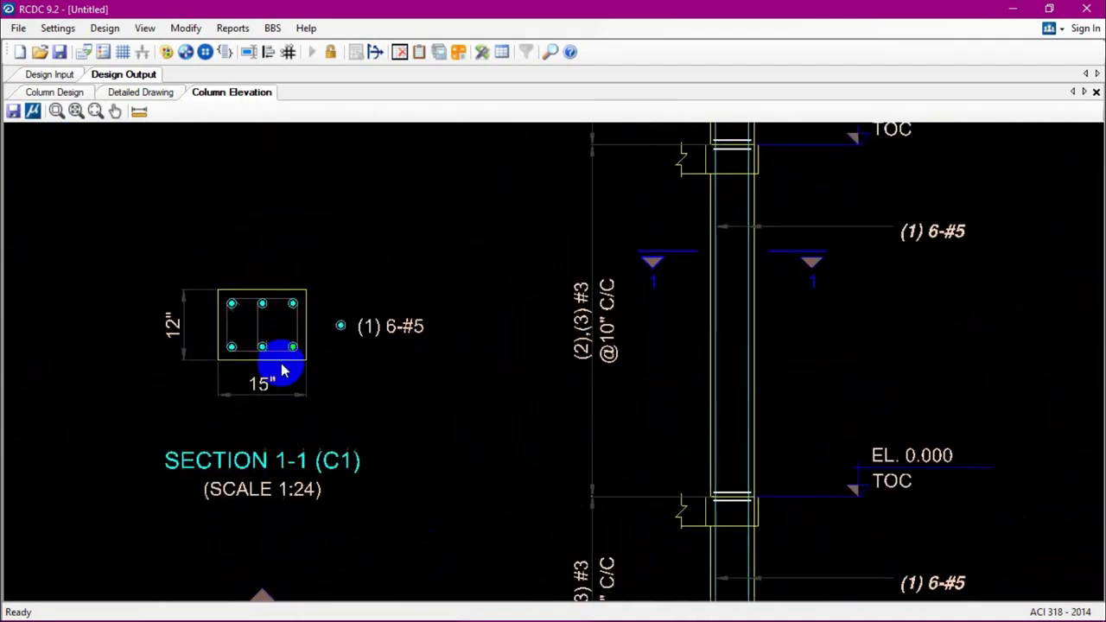
pyautogui.scroll(1, 285, 373)
pyautogui.scroll(1, 454, 340)
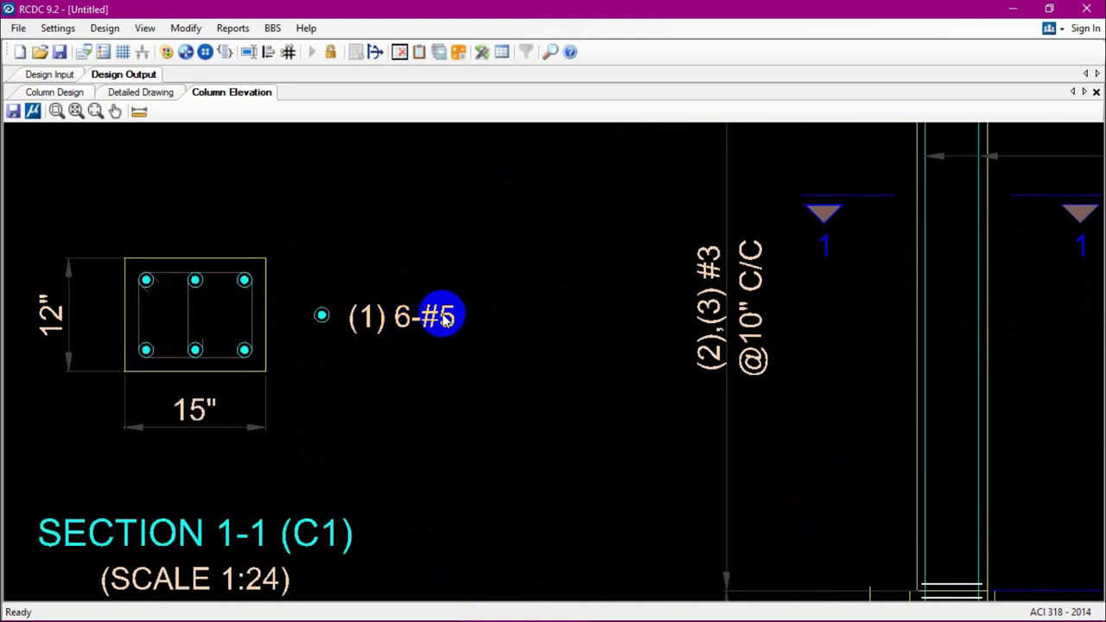
pyautogui.scroll(-1, 442, 318)
pyautogui.scroll(-1, 440, 313)
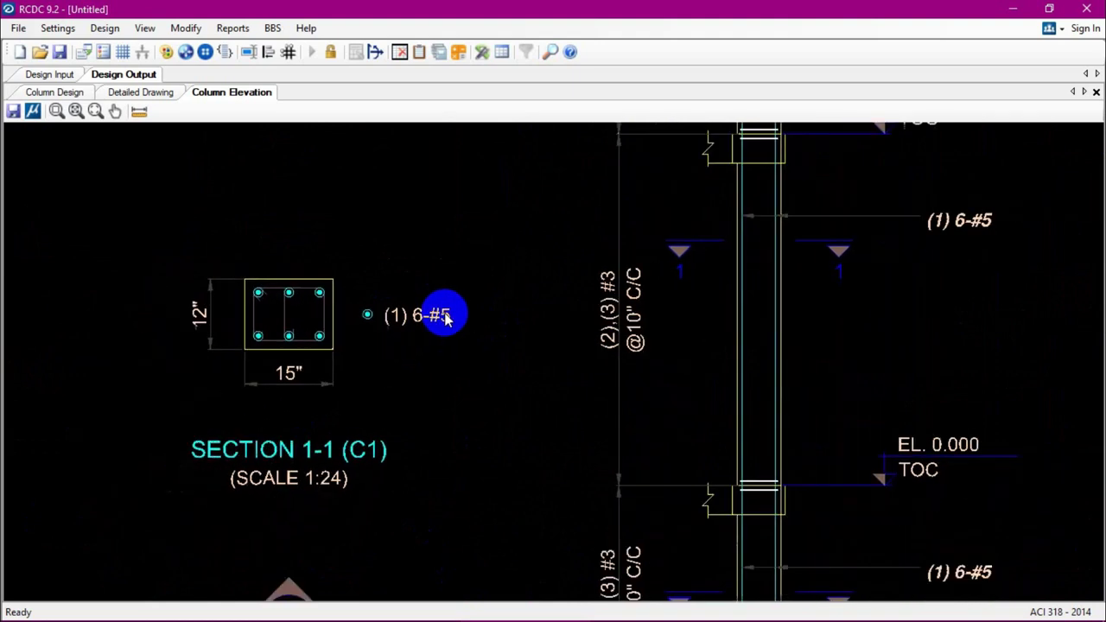
pyautogui.moveTo(450, 314); pyautogui.dragTo(293, 337, button='middle')
# - Pan up to the column top at EL. 50.000 and bring Section 2-2 into view
pyautogui.scroll(-1, 193, 338)
pyautogui.moveTo(193, 338)
pyautogui.mouseDown(button='middle')
pyautogui.moveTo(230, 389)
pyautogui.moveTo(353, 235)
pyautogui.moveTo(524, 303)
pyautogui.moveTo(491, 345)
pyautogui.moveTo(476, 578)
pyautogui.mouseUp(button='middle')
pyautogui.scroll(-1, 353, 235)
pyautogui.moveTo(465, 403); pyautogui.dragTo(434, 575, button='middle')
pyautogui.moveTo(385, 314); pyautogui.dragTo(383, 576, button='middle')
pyautogui.moveTo(347, 134)
pyautogui.mouseDown(button='middle')
pyautogui.moveTo(345, 444)
pyautogui.moveTo(343, 314)
pyautogui.mouseUp(button='middle')
pyautogui.scroll(-1, 343, 314)
pyautogui.moveTo(672, 371)
pyautogui.mouseDown(button='middle')
pyautogui.moveTo(491, 311)
pyautogui.moveTo(353, 197)
pyautogui.mouseUp(button='middle')
# - Zoom out and pan so several full column elevations show together
pyautogui.scroll(-2, 508, 412)
pyautogui.scroll(-1, 536, 432)
pyautogui.moveTo(597, 478); pyautogui.dragTo(469, 333, button='middle')
pyautogui.scroll(-1, 469, 333)
pyautogui.moveTo(680, 381)
pyautogui.mouseDown(button='middle')
pyautogui.moveTo(699, 358)
pyautogui.moveTo(383, 366)
pyautogui.mouseUp(button='middle')
pyautogui.scroll(-1, 604, 351)
pyautogui.moveTo(605, 351); pyautogui.dragTo(375, 366, button='middle')
pyautogui.scroll(2, 224, 262)
pyautogui.scroll(1, 224, 261)
pyautogui.scroll(1, 224, 263)
pyautogui.scroll(2, 225, 264)
pyautogui.scroll(1, 329, 246)
pyautogui.scroll(-2, 363, 232)
pyautogui.scroll(-2, 369, 237)
pyautogui.scroll(-1, 368, 237)
pyautogui.scroll(1, 487, 296)
pyautogui.scroll(1, 476, 247)
pyautogui.scroll(1, 464, 251)
pyautogui.scroll(2, 440, 249)
pyautogui.scroll(1, 423, 249)
pyautogui.scroll(2, 484, 260)
pyautogui.scroll(1, 484, 303)
pyautogui.scroll(1, 477, 331)
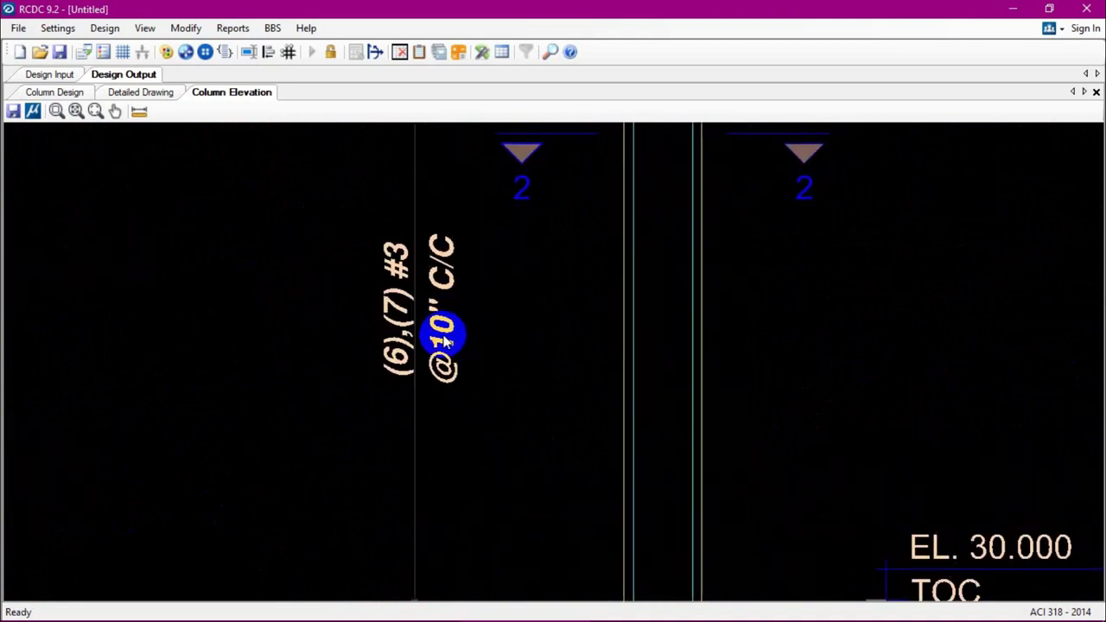
pyautogui.scroll(-1, 385, 311)
pyautogui.scroll(-1, 406, 308)
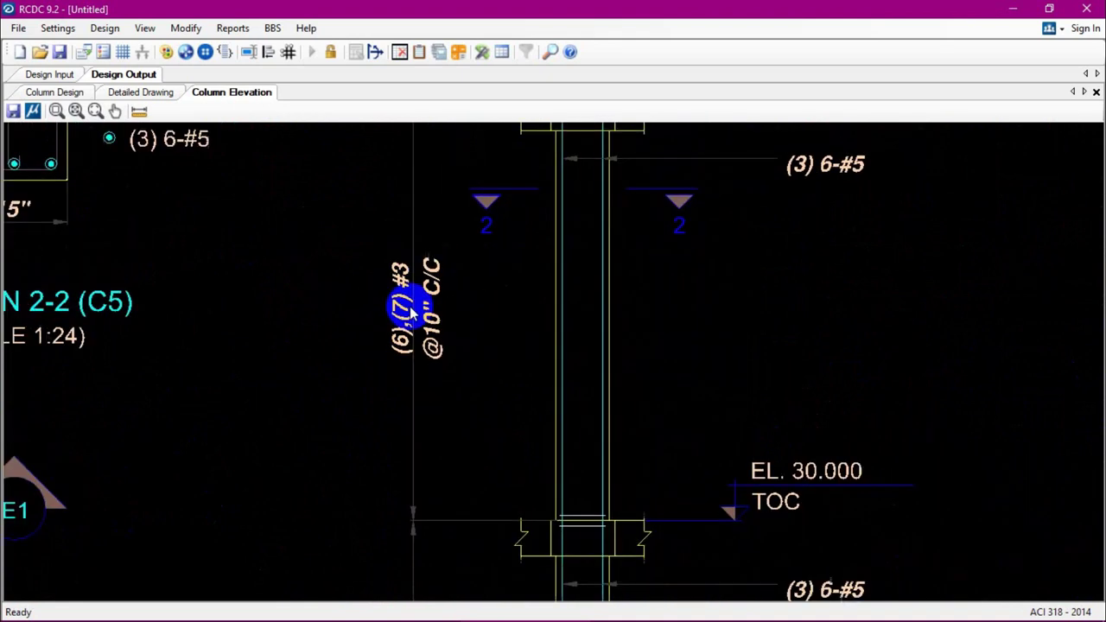
pyautogui.scroll(-1, 402, 307)
pyautogui.scroll(-1, 410, 311)
pyautogui.scroll(-1, 970, 375)
pyautogui.scroll(-1, 420, 289)
pyautogui.scroll(-1, 414, 296)
pyautogui.scroll(-1, 544, 445)
pyautogui.scroll(-1, 409, 333)
pyautogui.scroll(-1, 420, 333)
pyautogui.scroll(-1, 504, 365)
pyautogui.scroll(-1, 743, 311)
# - Pan across the remaining column elevations, centring the tall column
pyautogui.moveTo(743, 311); pyautogui.dragTo(604, 370, button='middle')
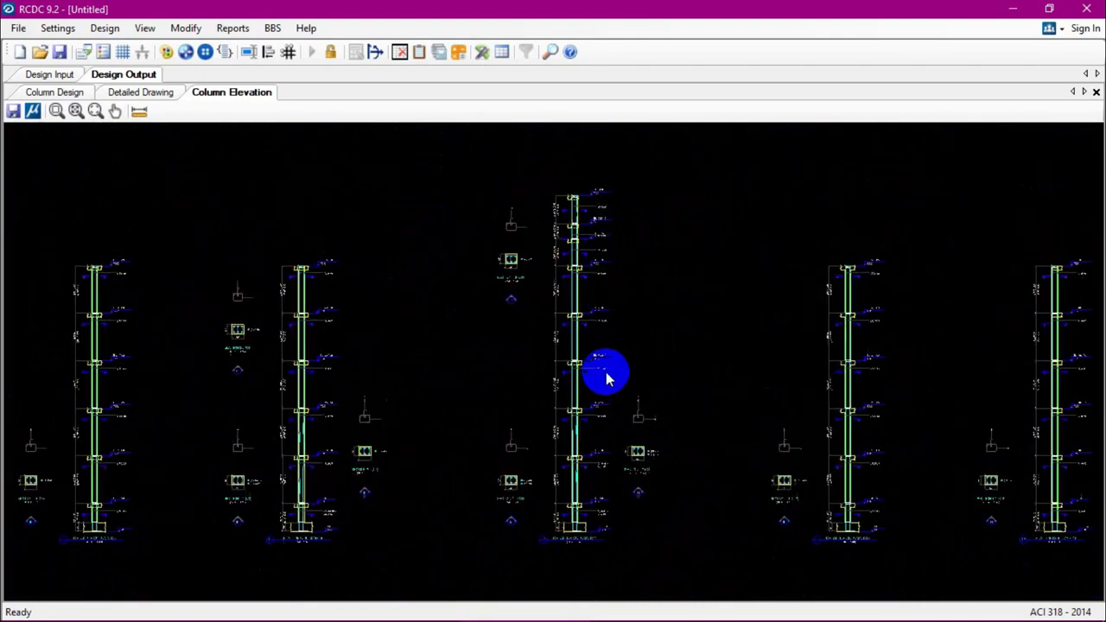
pyautogui.moveTo(724, 396); pyautogui.dragTo(635, 380, button='middle')
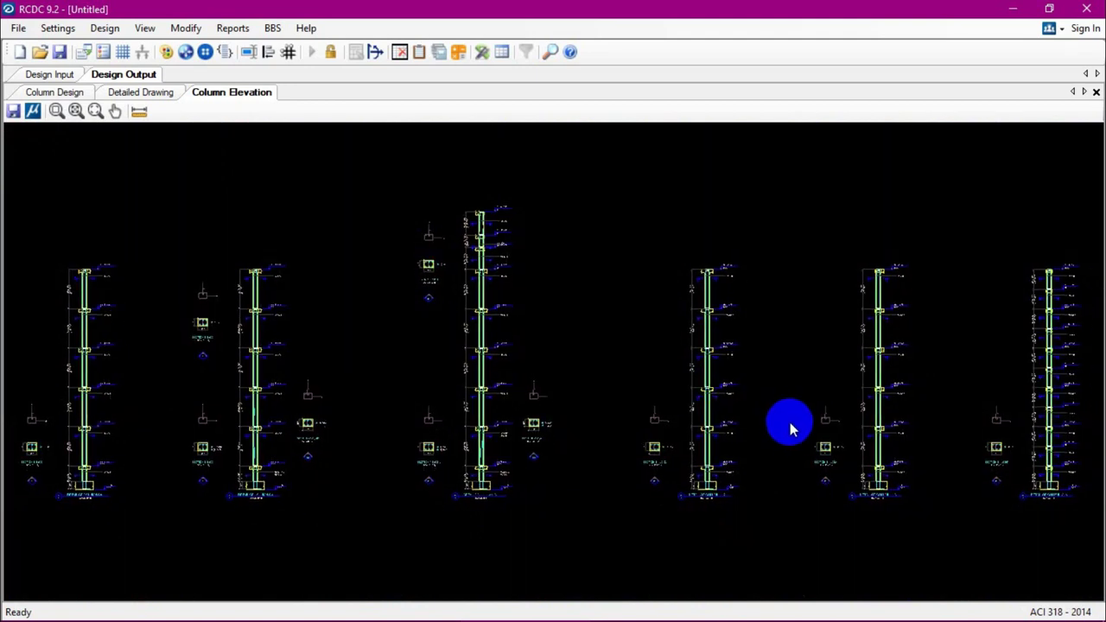
pyautogui.moveTo(790, 427); pyautogui.dragTo(496, 353, button='middle')
pyautogui.moveTo(822, 330); pyautogui.dragTo(780, 346, button='middle')
pyautogui.scroll(1, 781, 345)
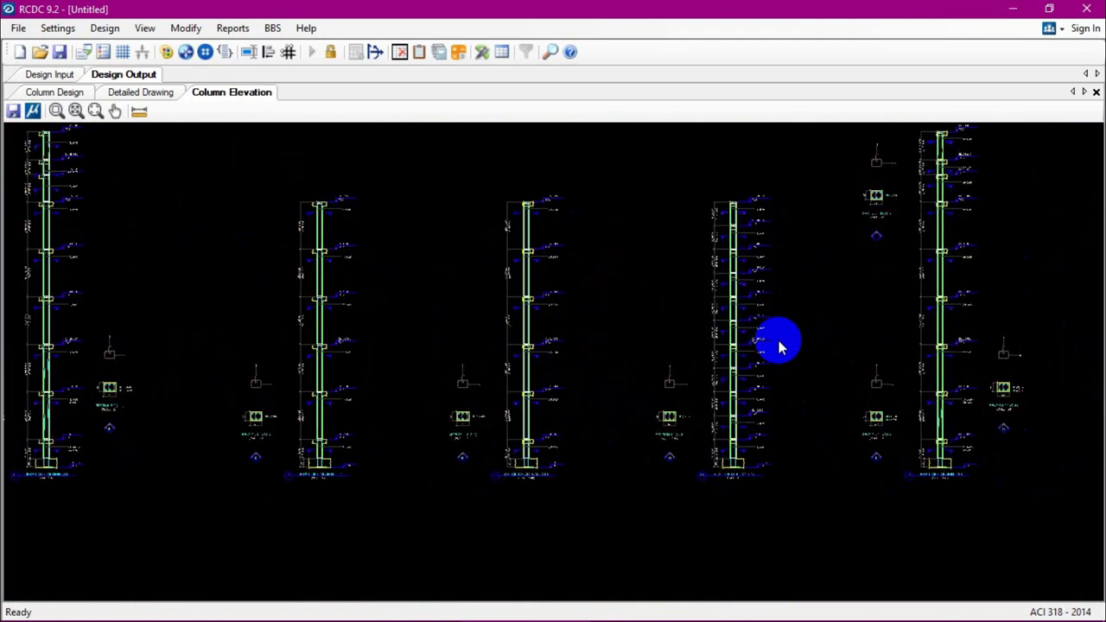
pyautogui.scroll(-1, 780, 346)
pyautogui.scroll(-1, 507, 371)
pyautogui.scroll(-1, 506, 371)
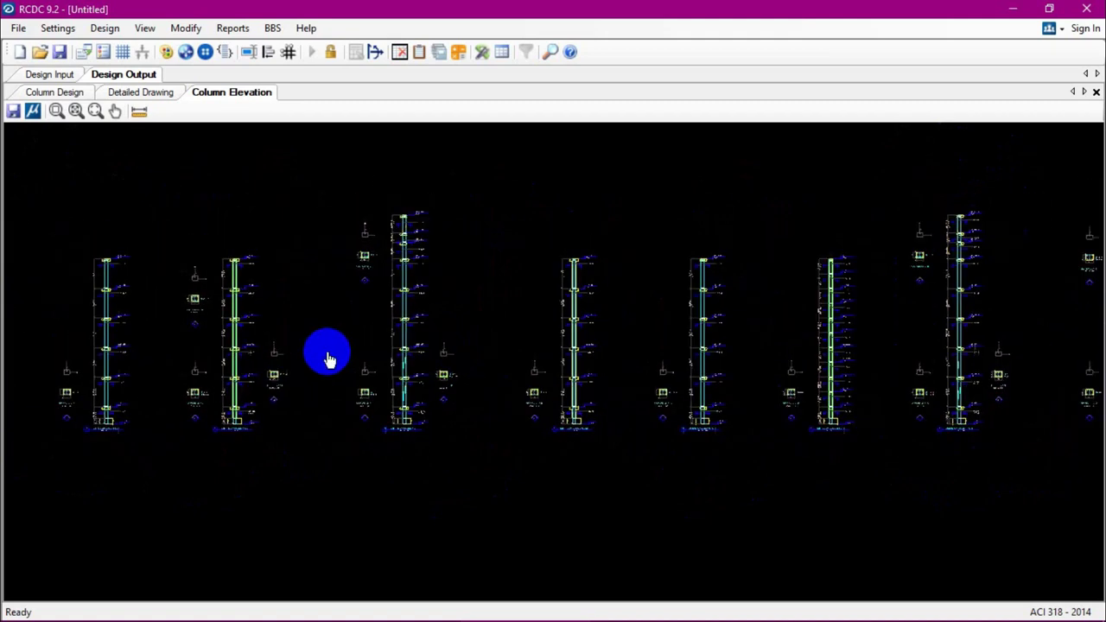
pyautogui.scroll(1, 217, 282)
pyautogui.scroll(1, 217, 284)
pyautogui.scroll(-2, 217, 285)
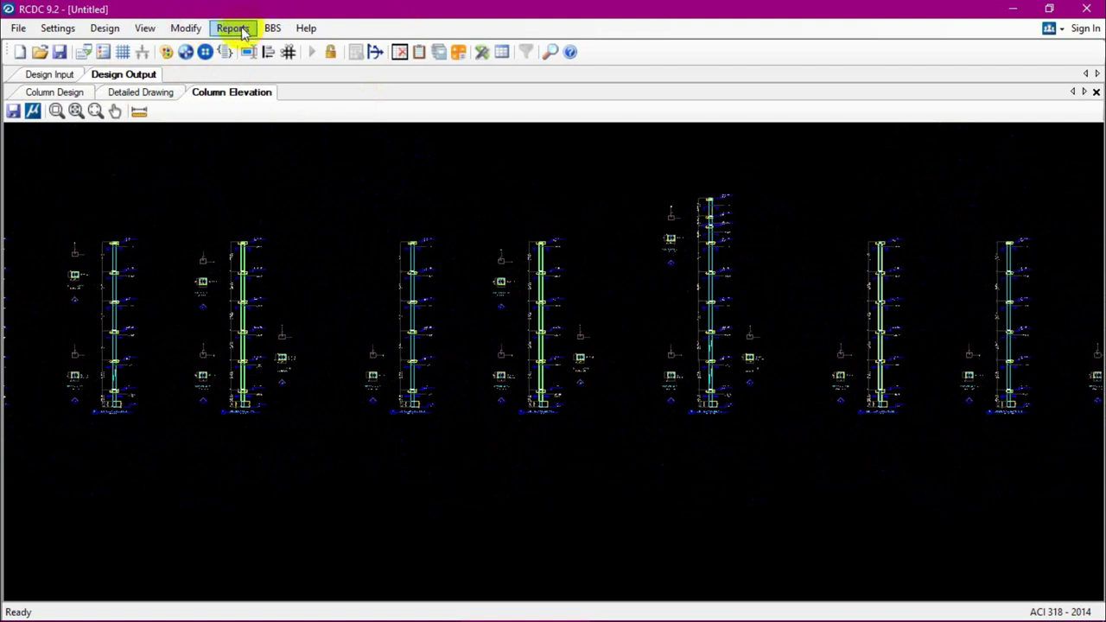
# - Generate Summary, Reinforcement Type Wise and Rebar Wise BOQs at rates 7000, 55 and 600
pyautogui.click(232, 31)
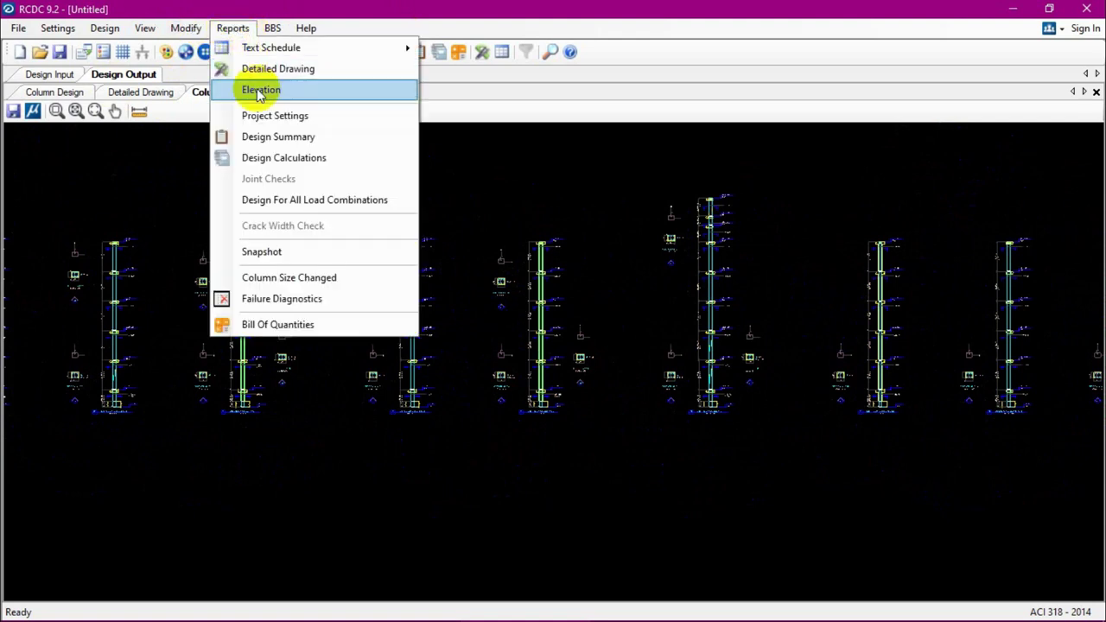
pyautogui.click(290, 337)
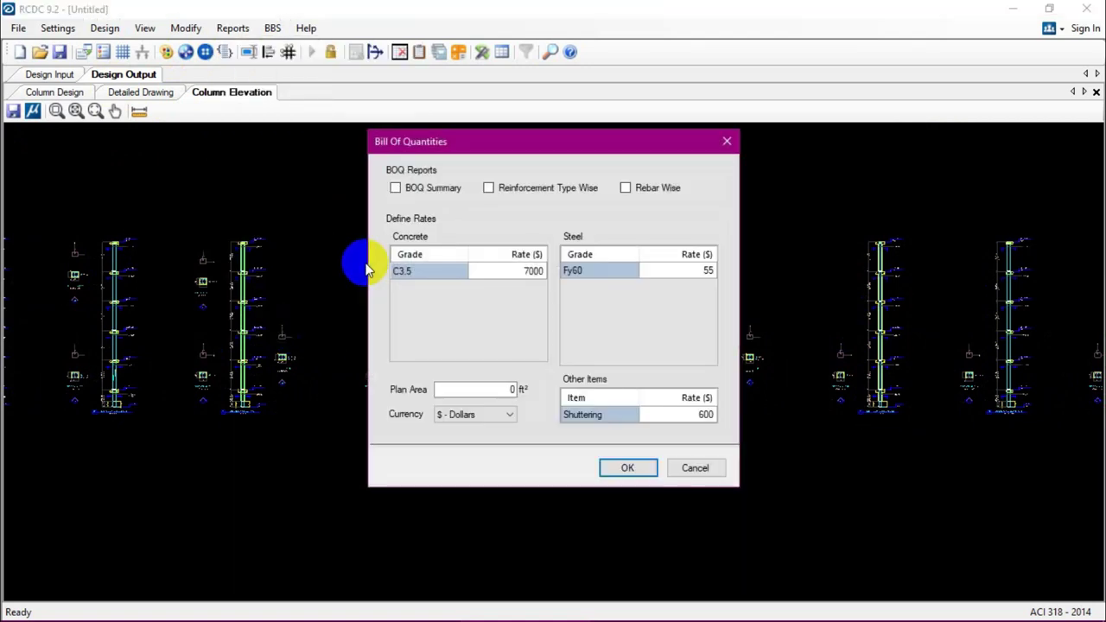
pyautogui.click(489, 188)
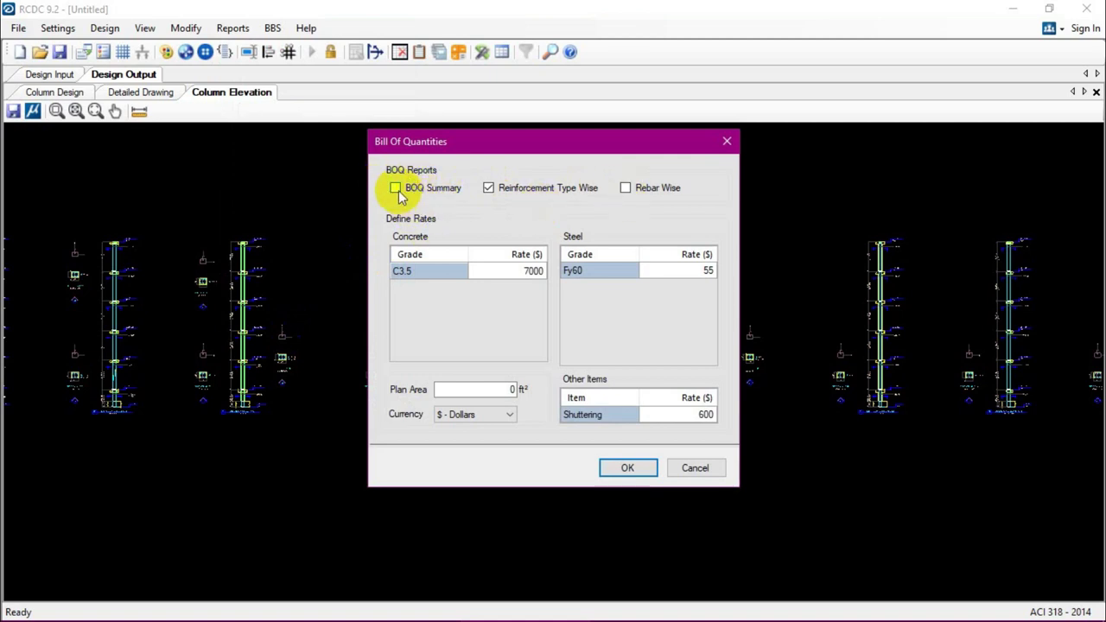
pyautogui.click(631, 187)
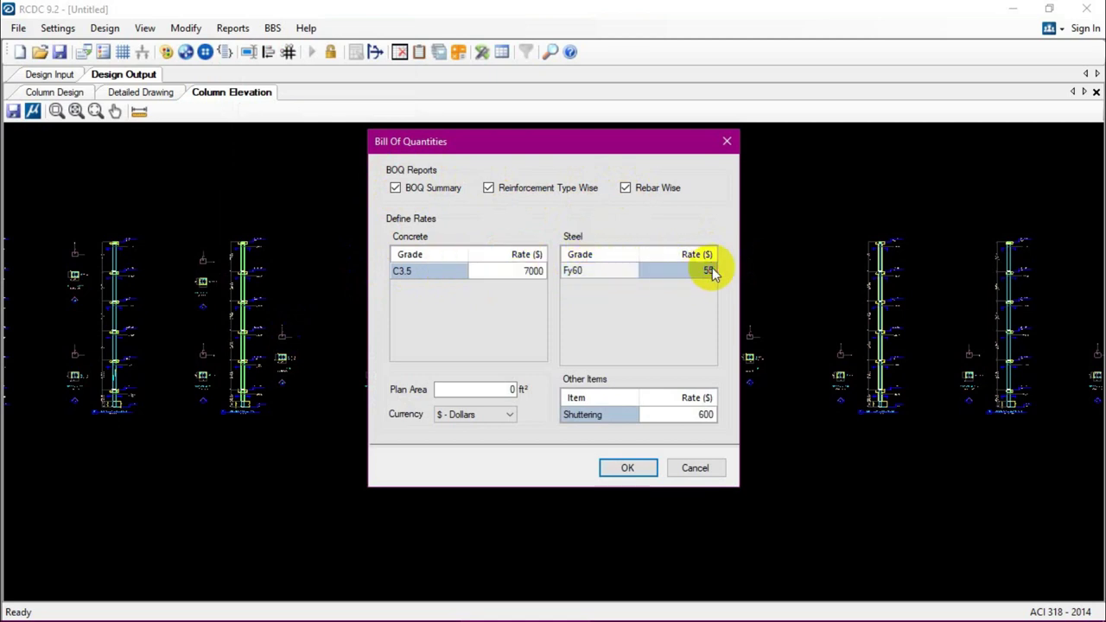
pyautogui.click(534, 272)
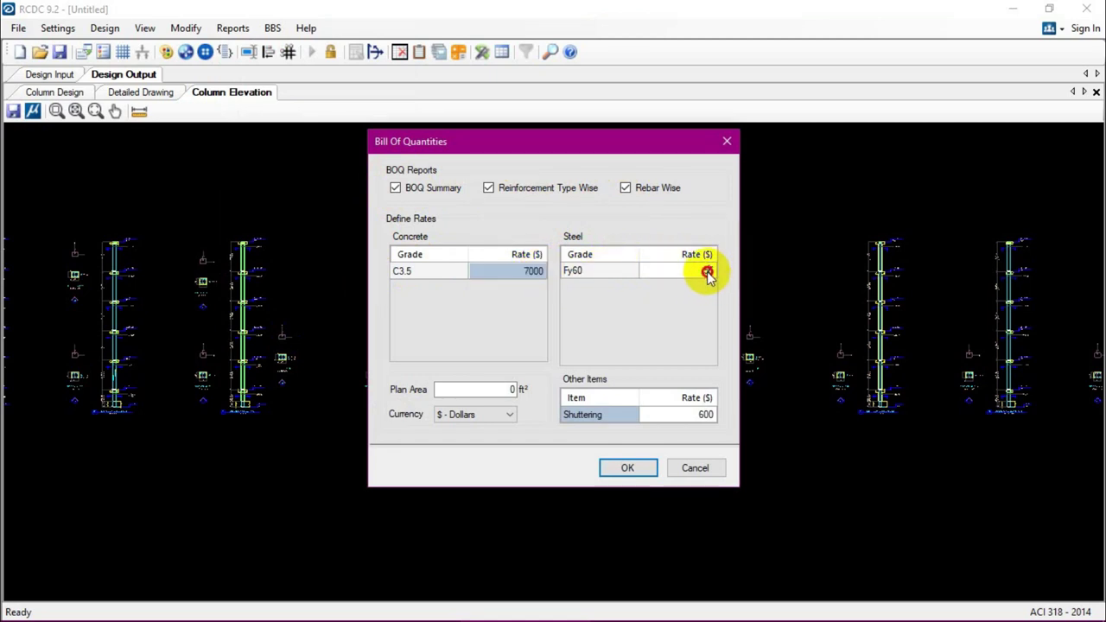
pyautogui.click(535, 283)
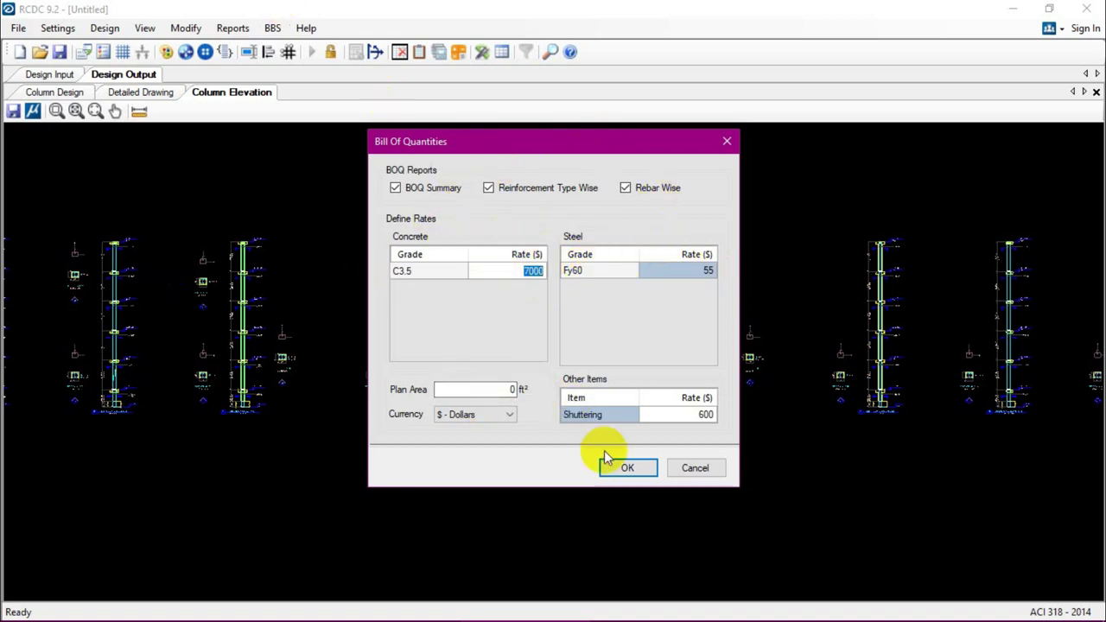
pyautogui.click(708, 414)
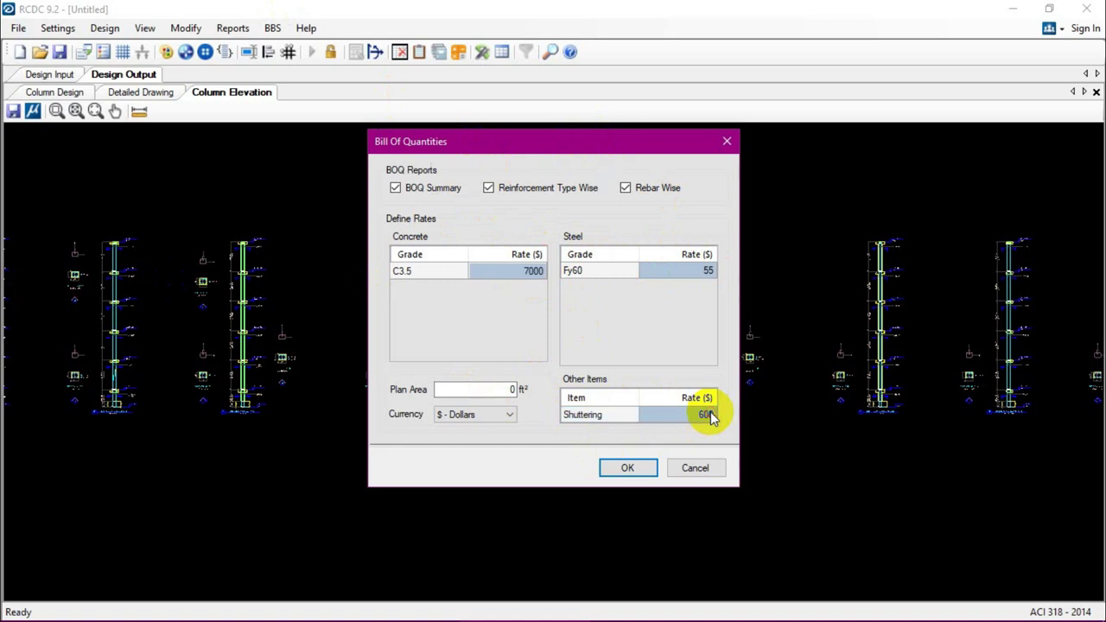
pyautogui.click(704, 415)
pyautogui.press('Return')
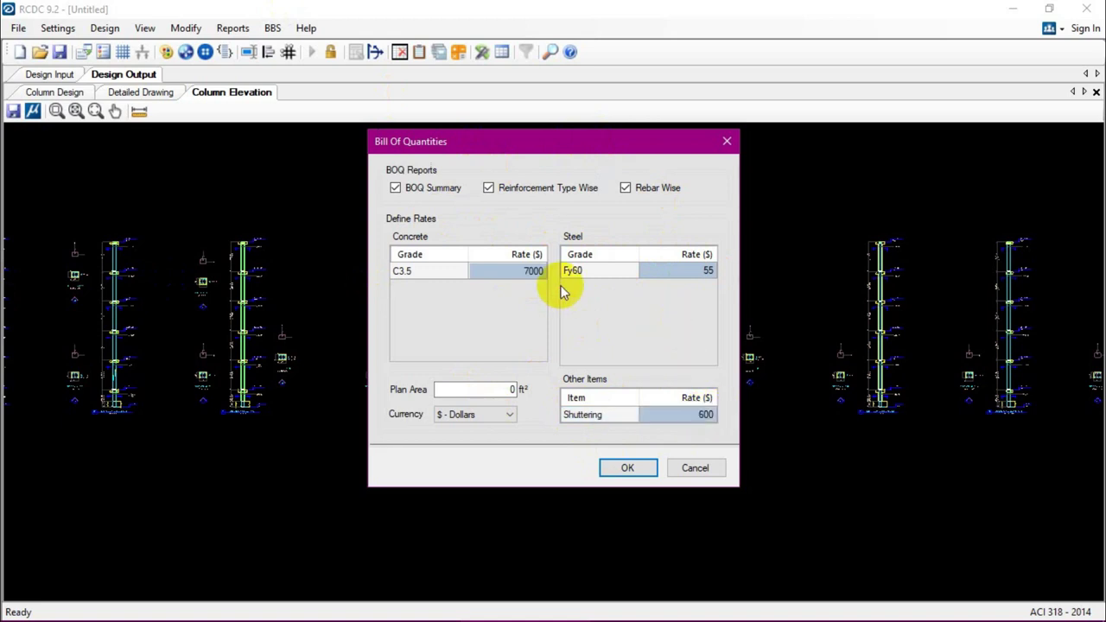
pyautogui.click(624, 474)
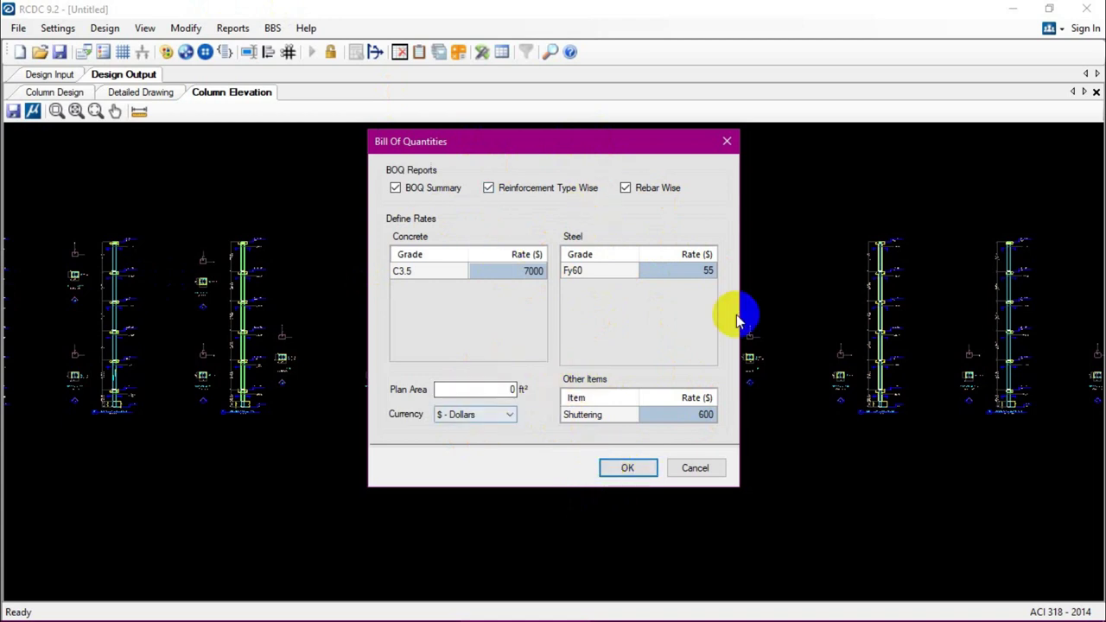
pyautogui.click(628, 467)
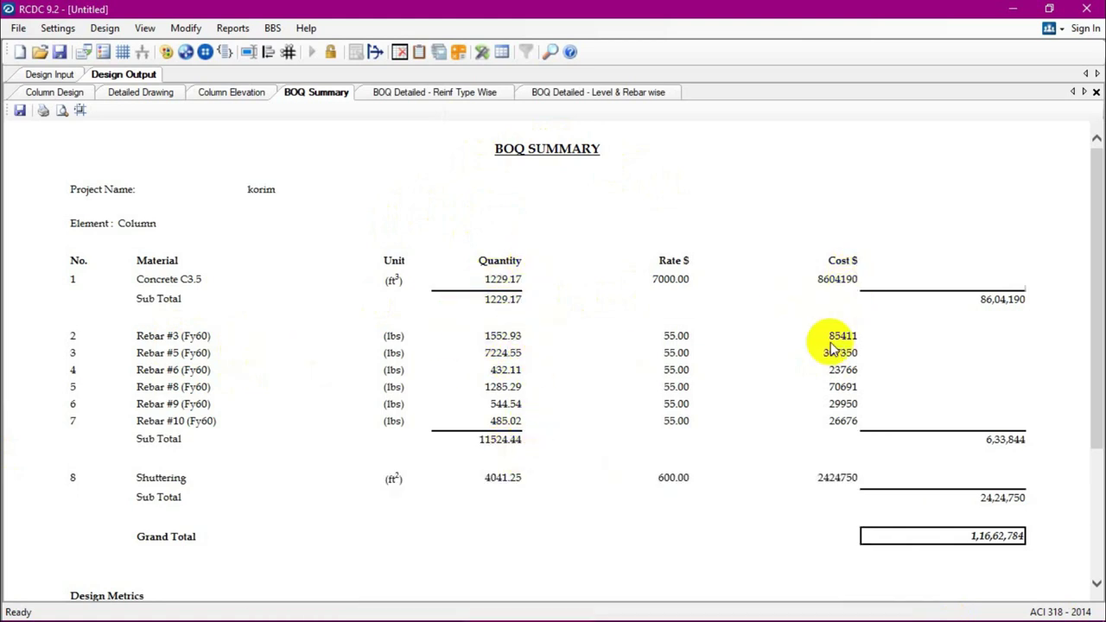
# - Scroll through the BOQ Summary report
pyautogui.scroll(-2, 265, 353)
pyautogui.scroll(-3, 168, 375)
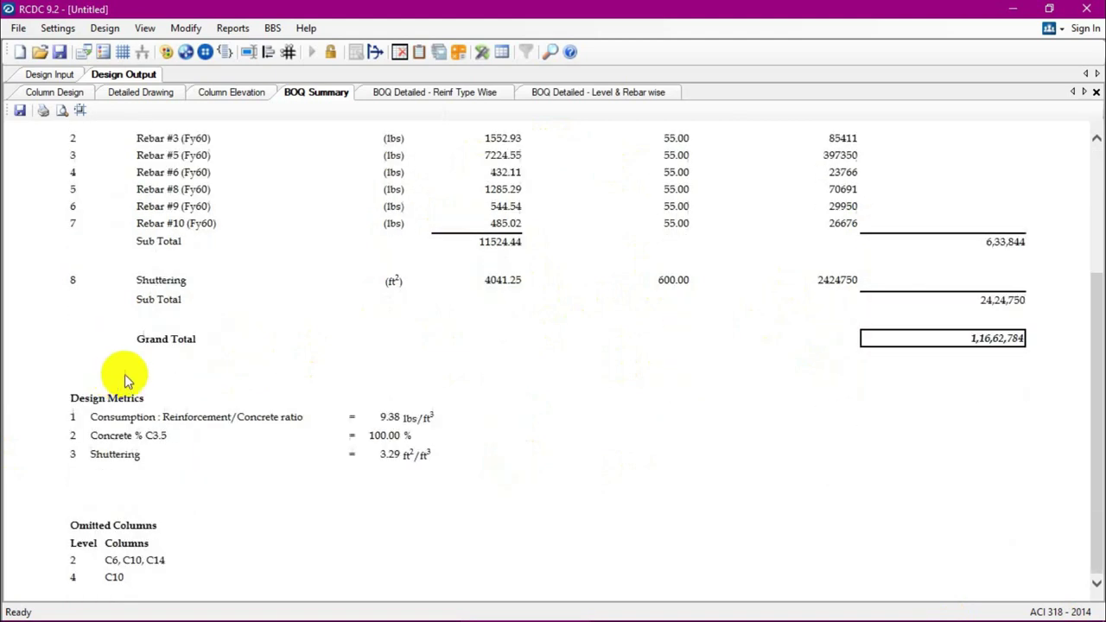
pyautogui.scroll(5, 116, 467)
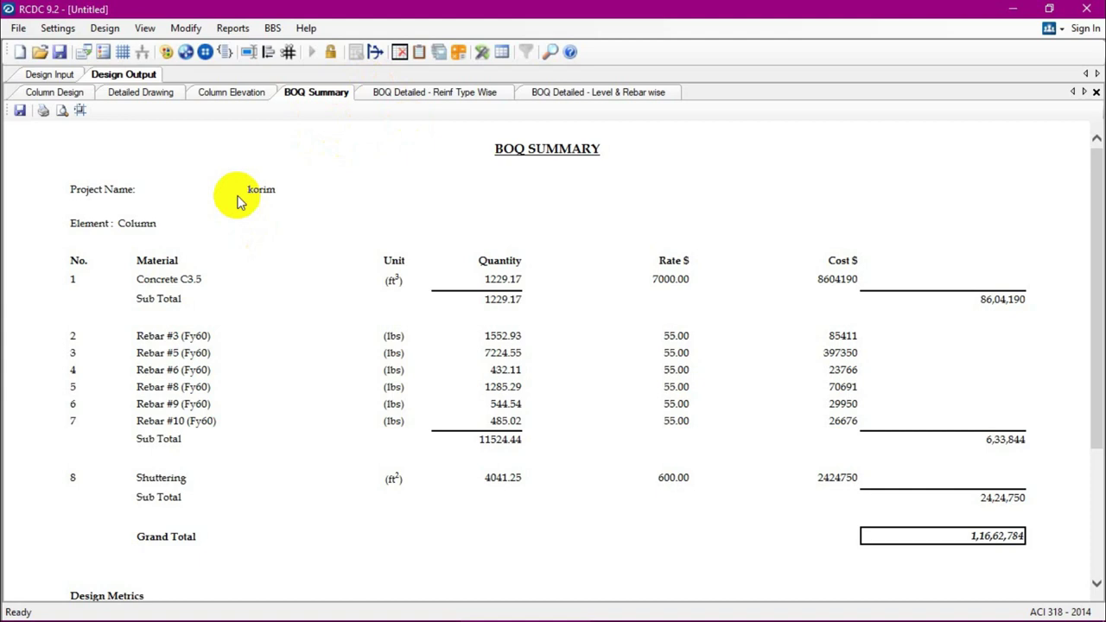
# - Review the reinforcement-type detailed BOQ totalling 1229.16 ft³ concrete and 11448 lbs rebar
pyautogui.click(422, 91)
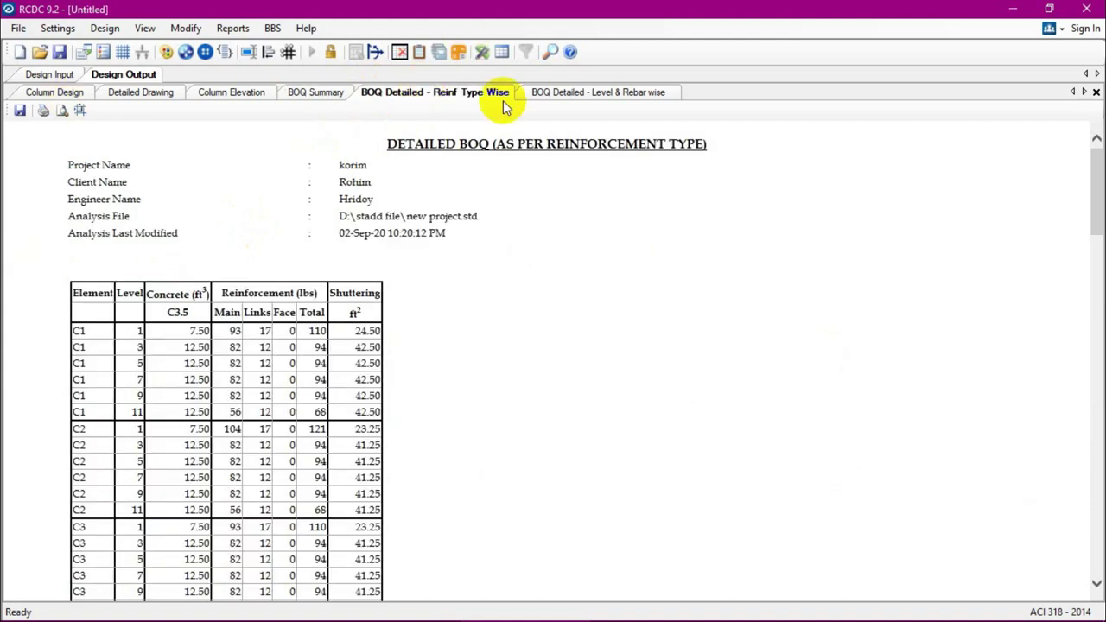
pyautogui.scroll(-5, 160, 329)
pyautogui.scroll(-3, 192, 283)
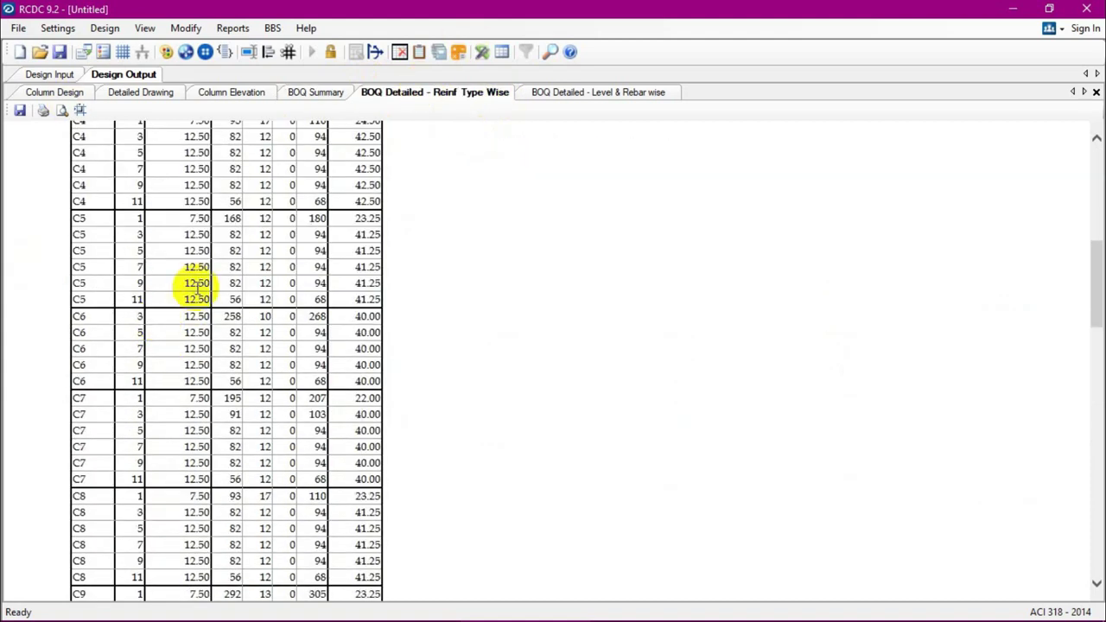
pyautogui.scroll(-2, 199, 291)
pyautogui.scroll(-5, 110, 357)
pyautogui.scroll(-10, 114, 345)
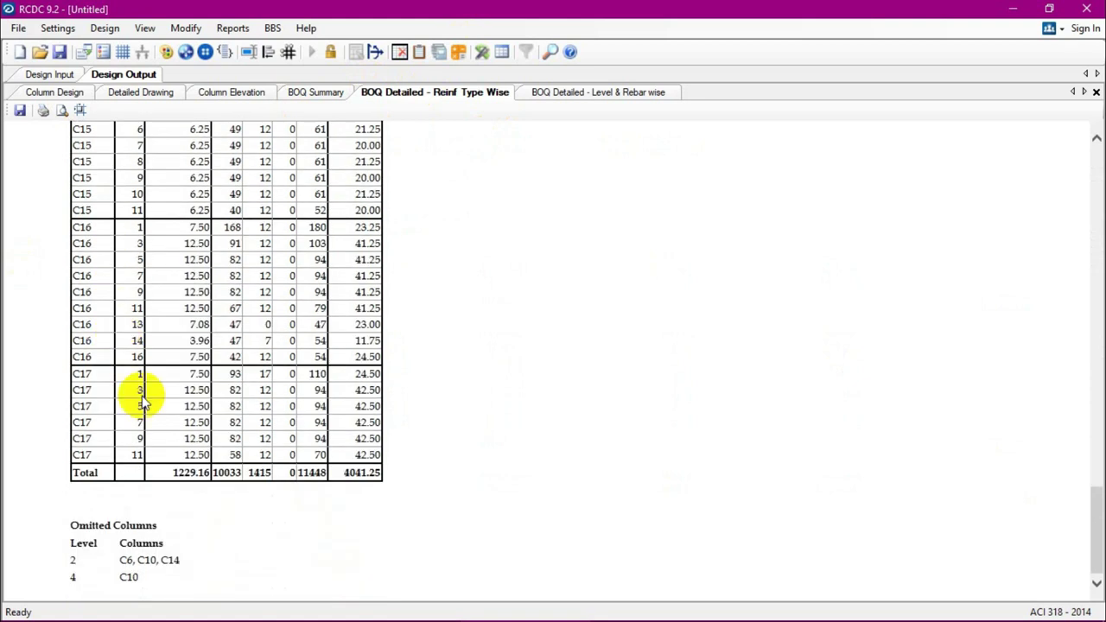
pyautogui.scroll(7, 151, 415)
pyautogui.scroll(10, 163, 436)
pyautogui.scroll(10, 163, 431)
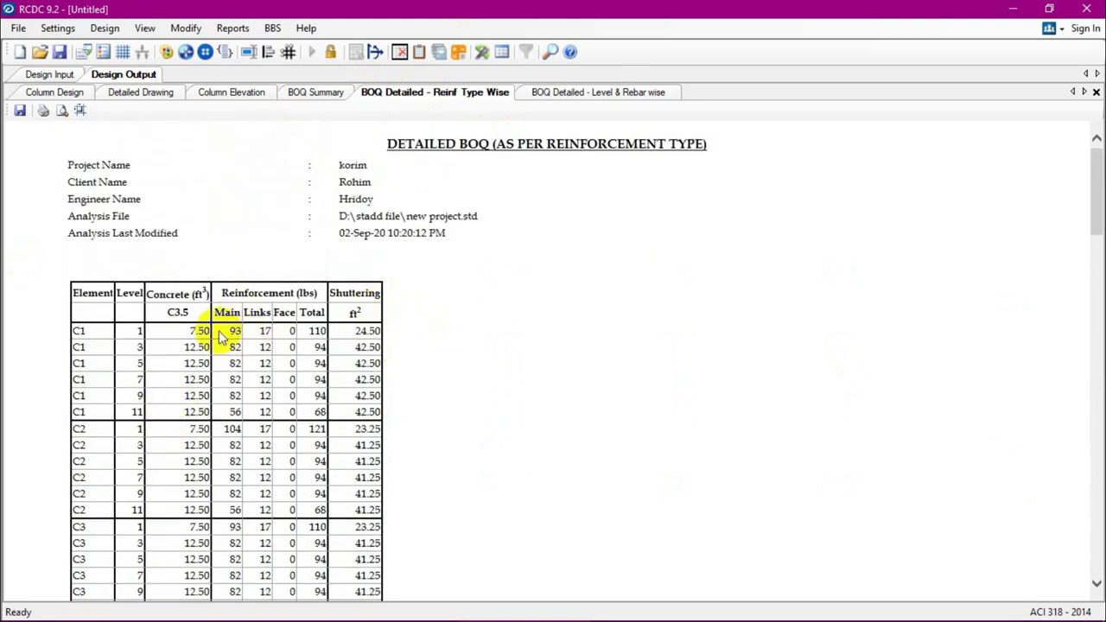
# - Scroll through the Level & Rebar wise detailed BOQ
pyautogui.click(599, 96)
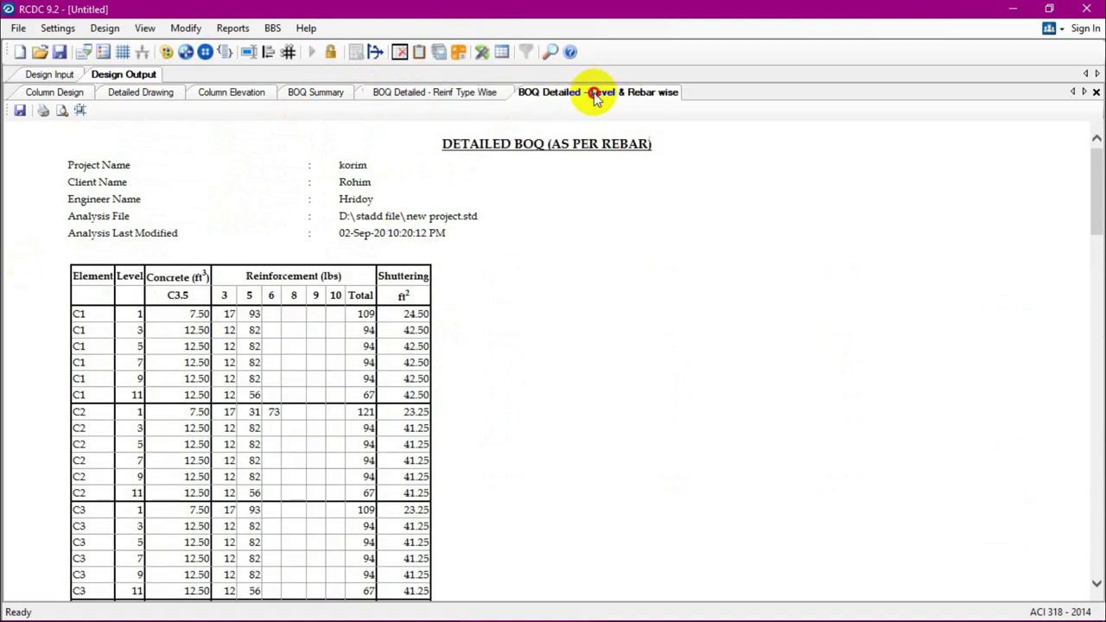
pyautogui.scroll(-5, 91, 291)
pyautogui.scroll(5, 434, 268)
pyautogui.scroll(-2, 221, 250)
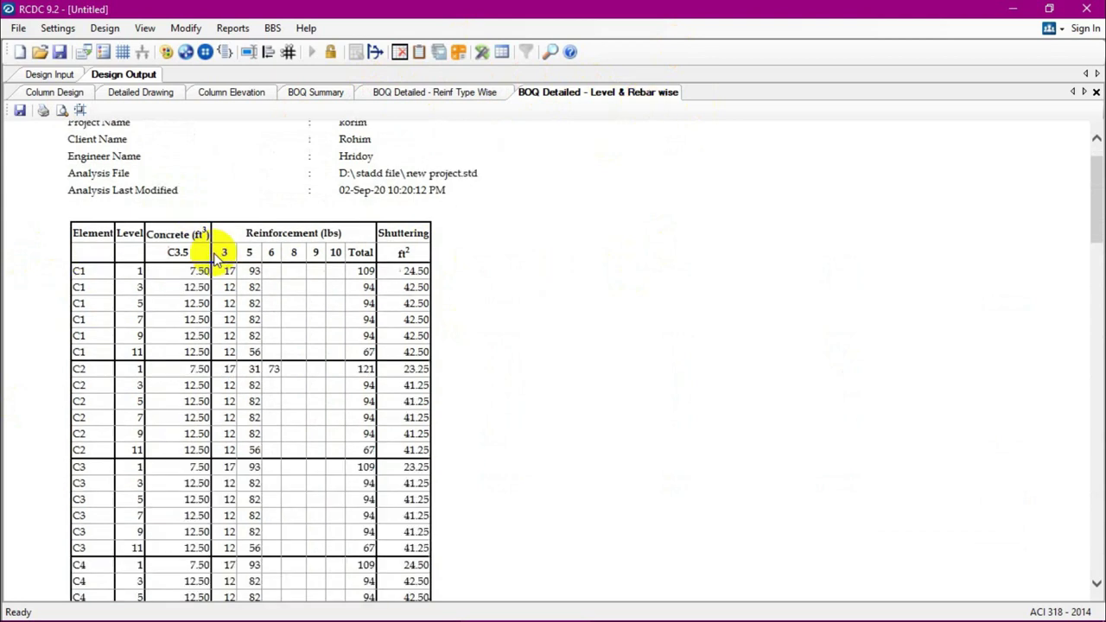
pyautogui.scroll(-8, 216, 259)
pyautogui.scroll(-9, 216, 259)
pyautogui.scroll(-9, 216, 259)
pyautogui.scroll(-6, 216, 259)
pyautogui.scroll(10, 216, 260)
pyautogui.scroll(12, 216, 255)
pyautogui.scroll(3, 217, 259)
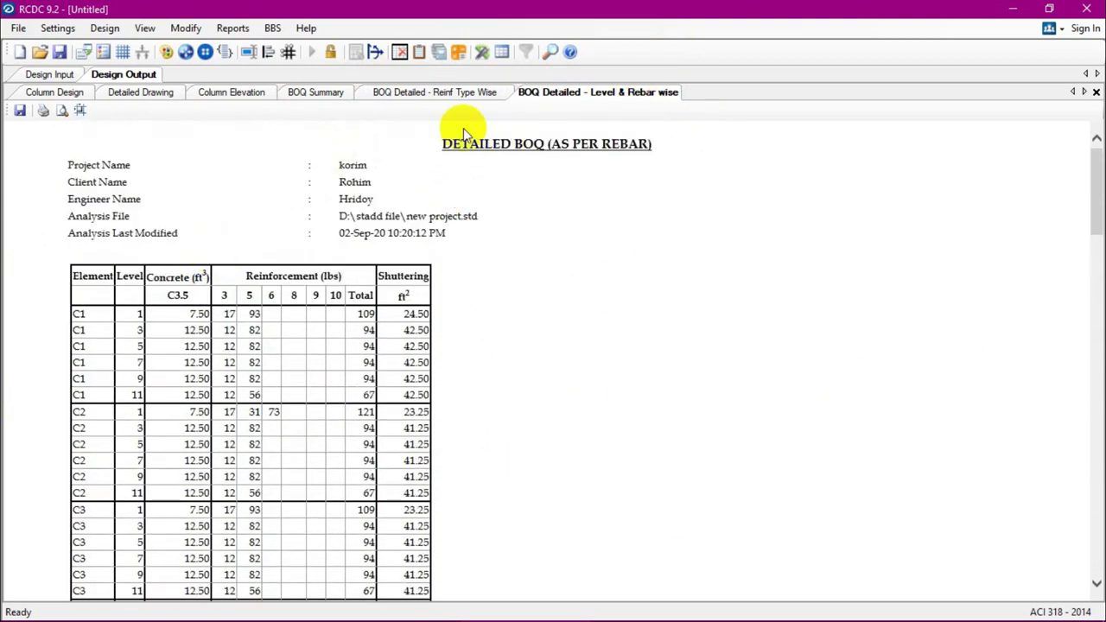
# - Compare the BOQ Summary and detailed BOQ tabs, ending on the reinforcement-type BOQ
pyautogui.click(452, 92)
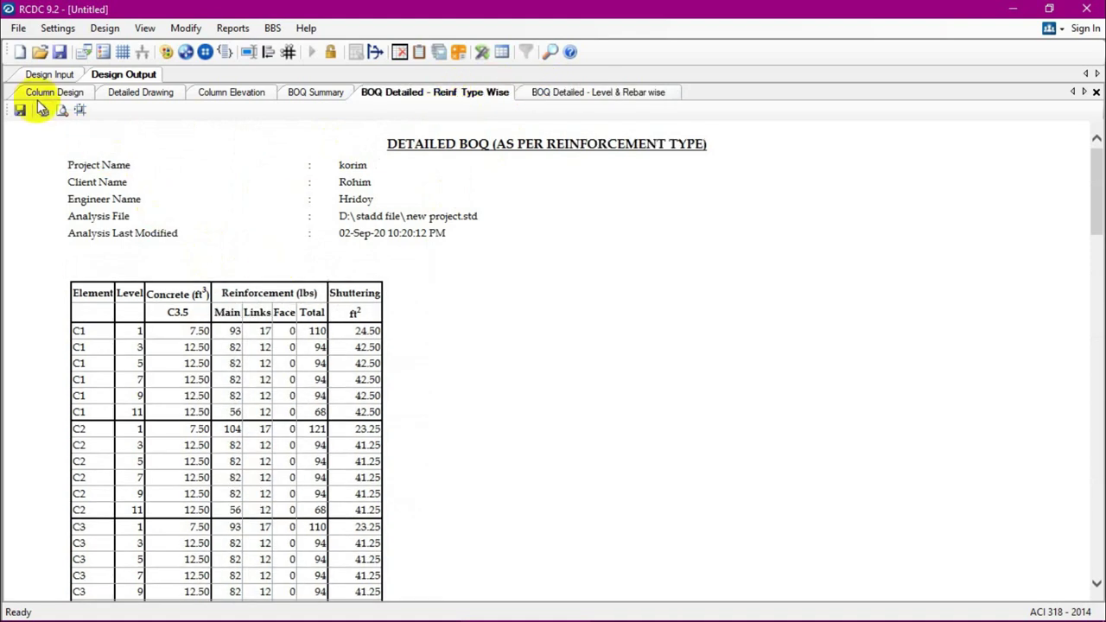
pyautogui.click(309, 92)
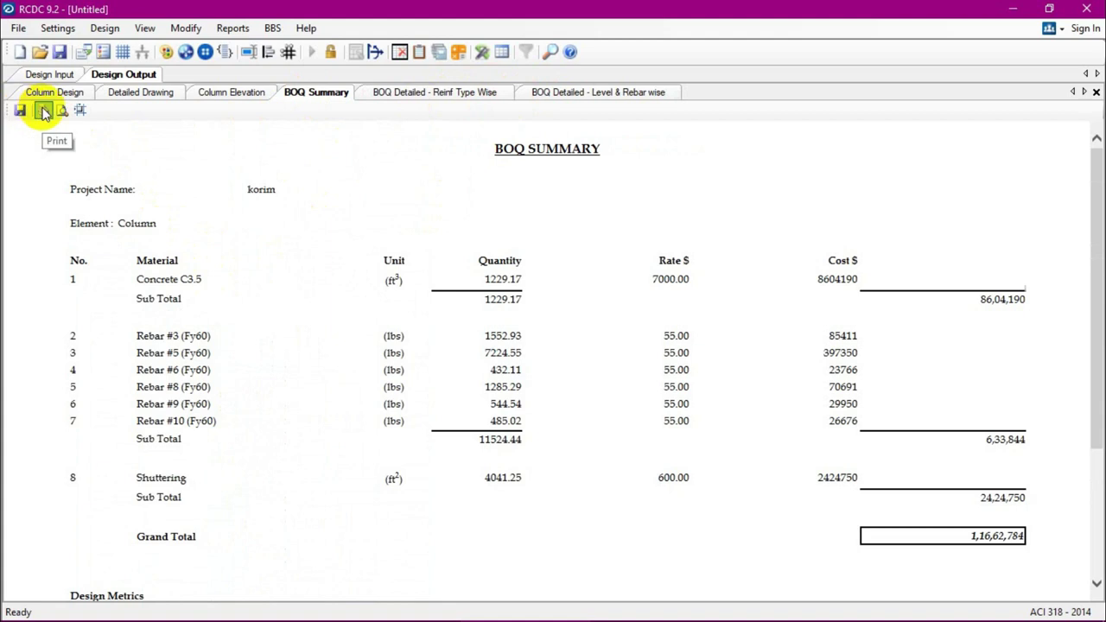
pyautogui.click(456, 92)
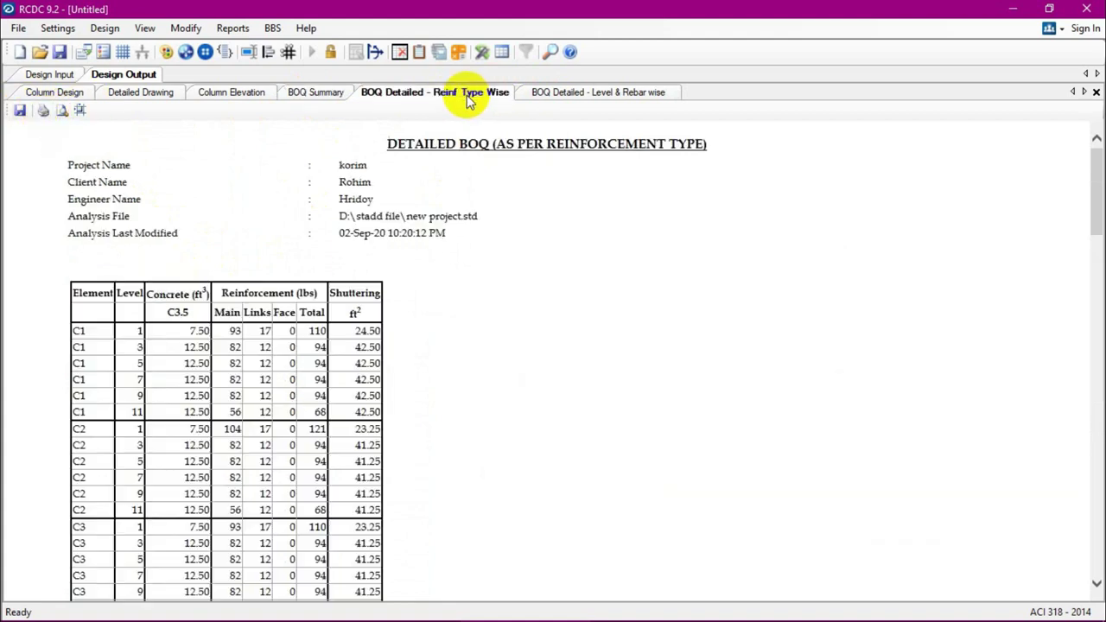
pyautogui.click(575, 92)
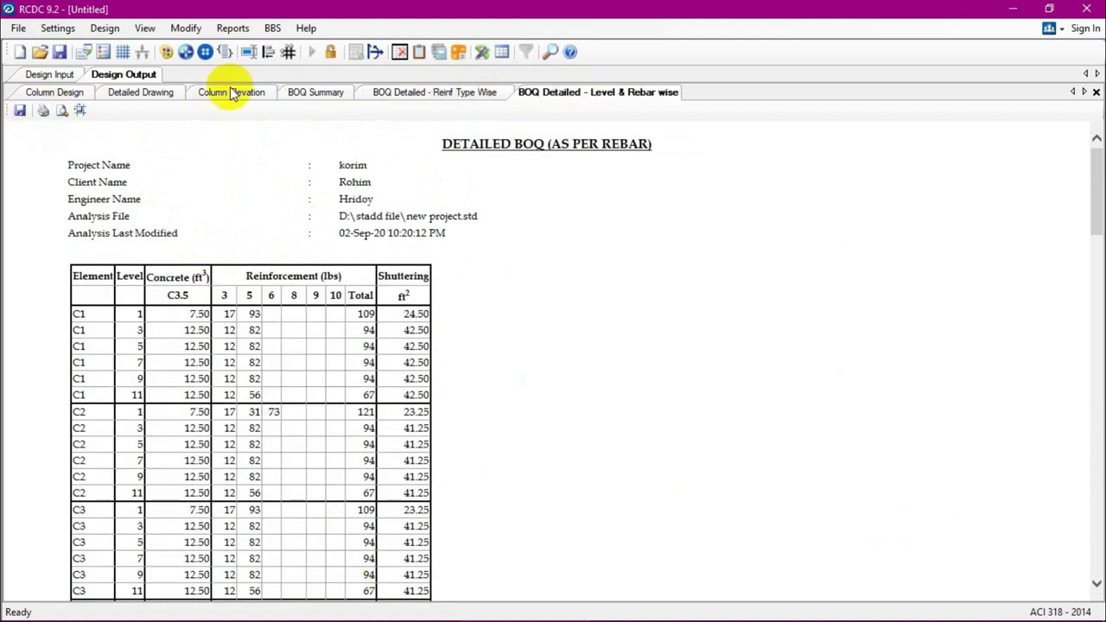
pyautogui.click(312, 92)
pyautogui.click(467, 91)
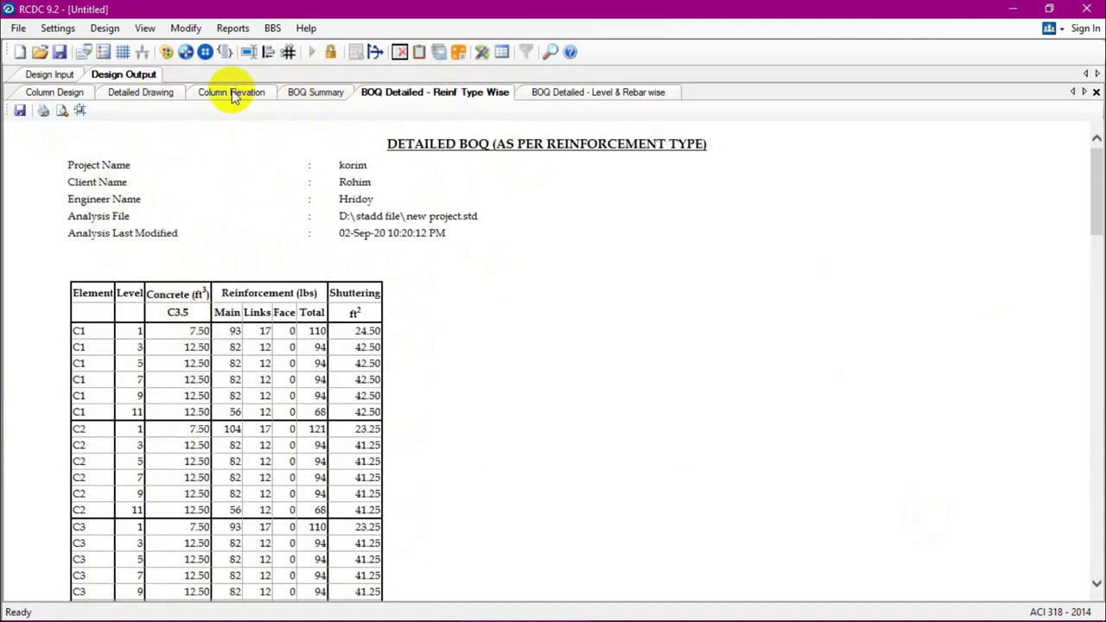
pyautogui.click(267, 28)
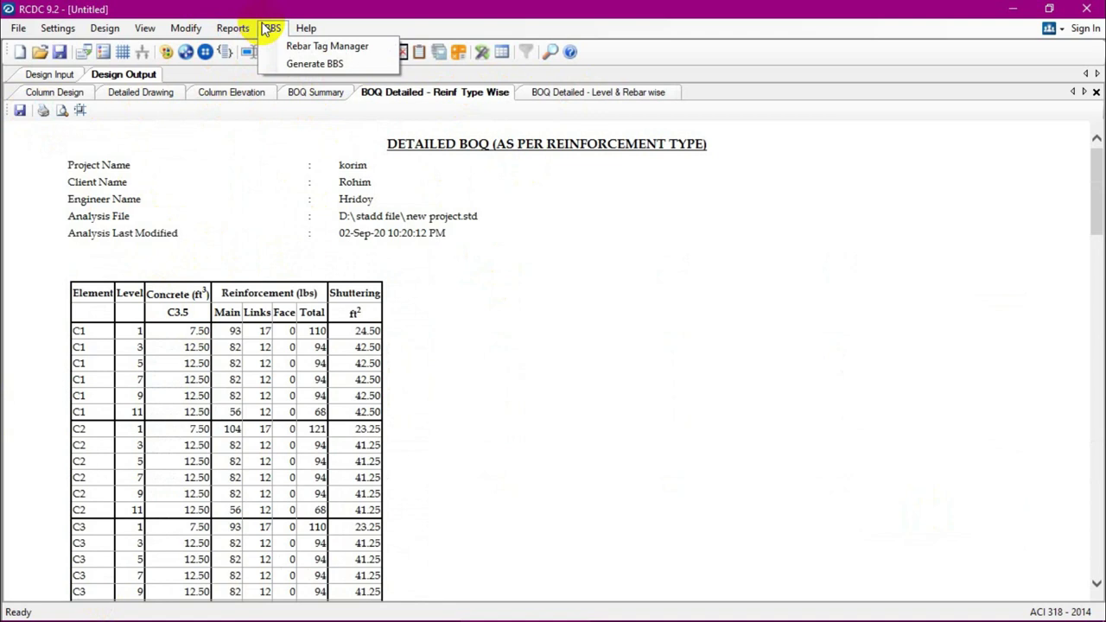
# - Generate the columns' bar bending schedule with spreadsheet output saved as Desktop\Project.xls
pyautogui.click(294, 64)
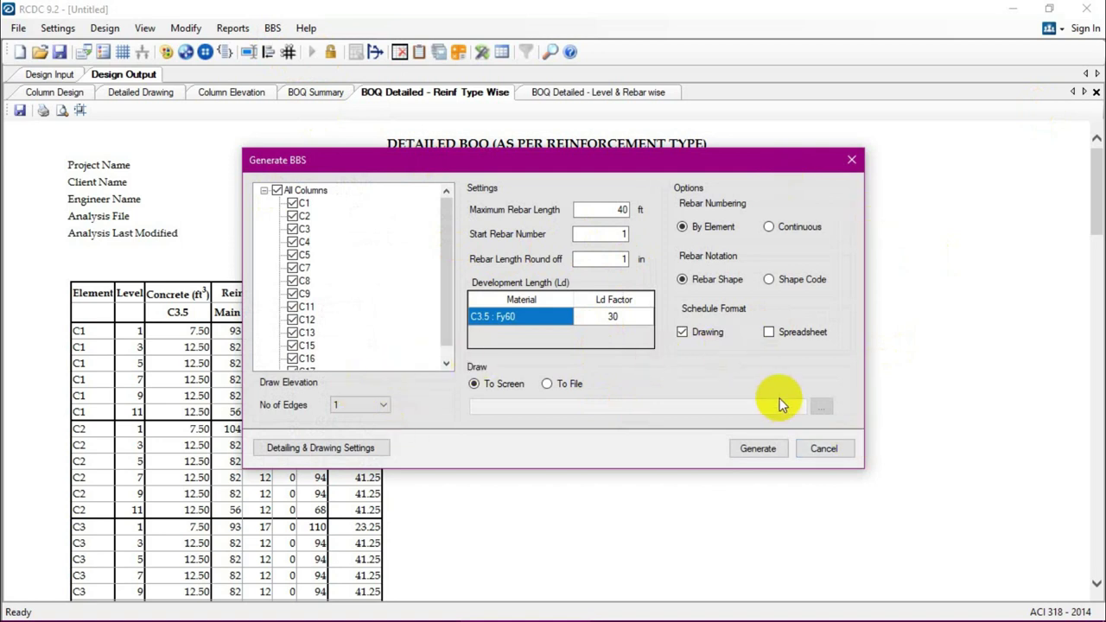
pyautogui.click(770, 333)
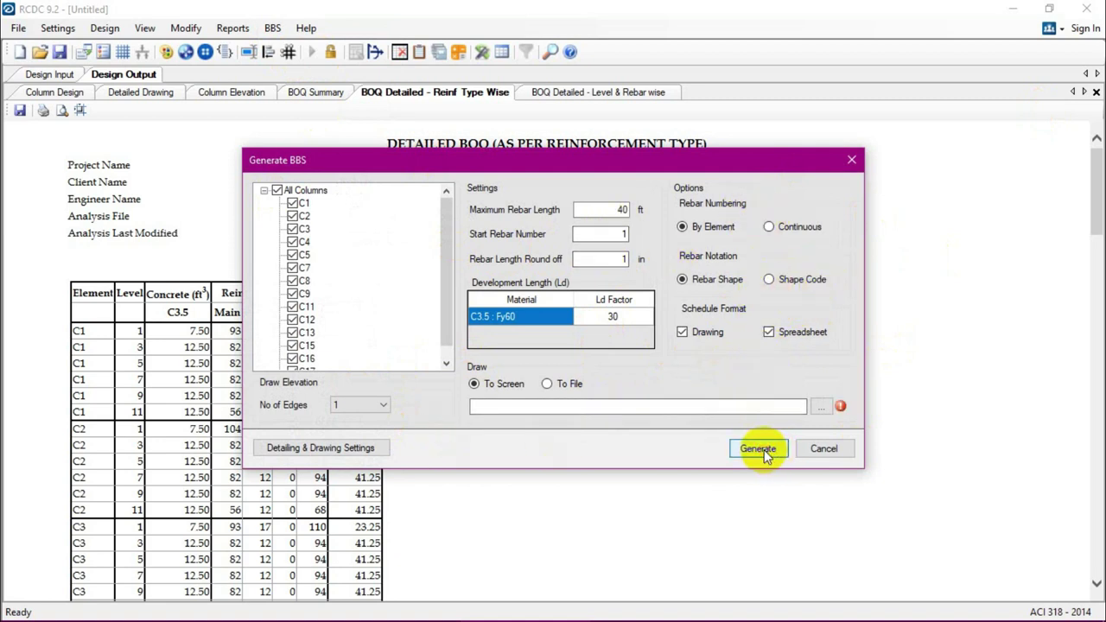
pyautogui.click(821, 408)
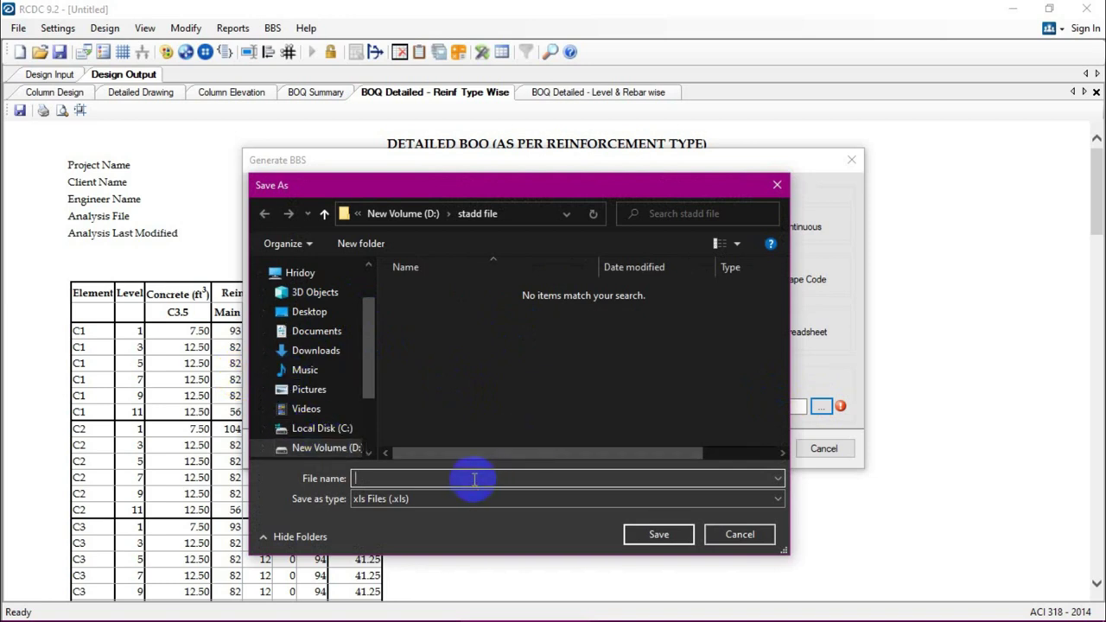
pyautogui.click(313, 312)
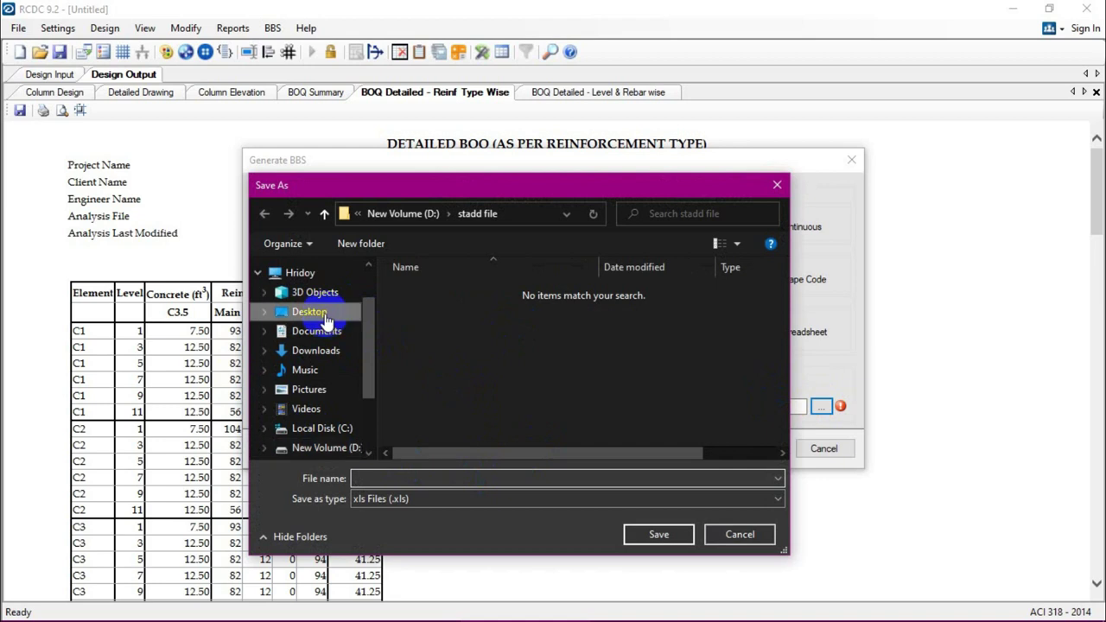
pyautogui.click(422, 478)
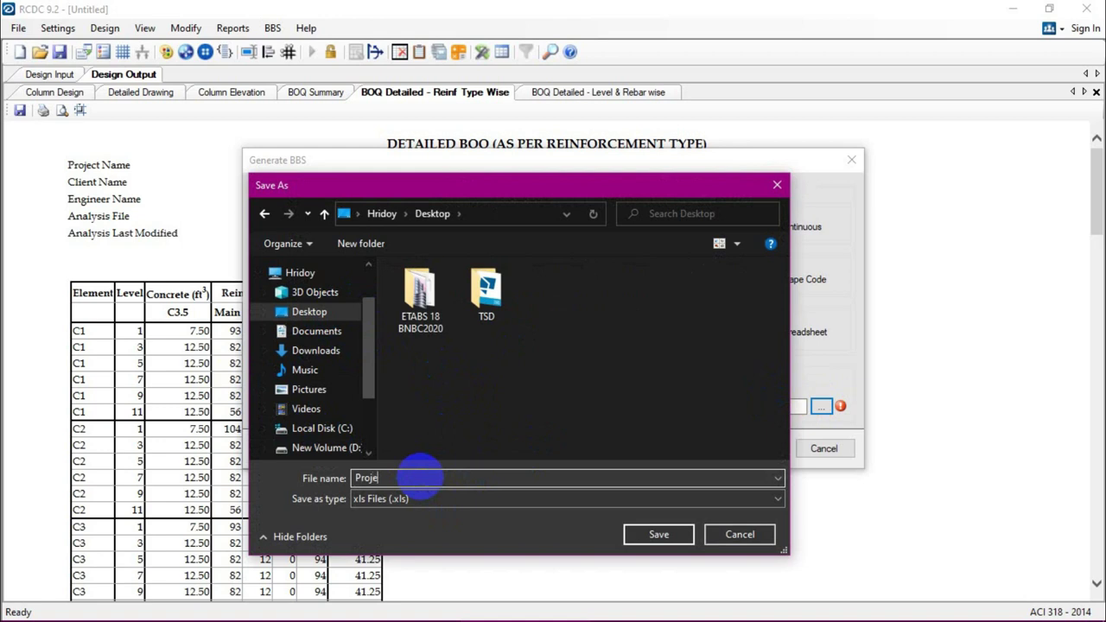
pyautogui.click(641, 536)
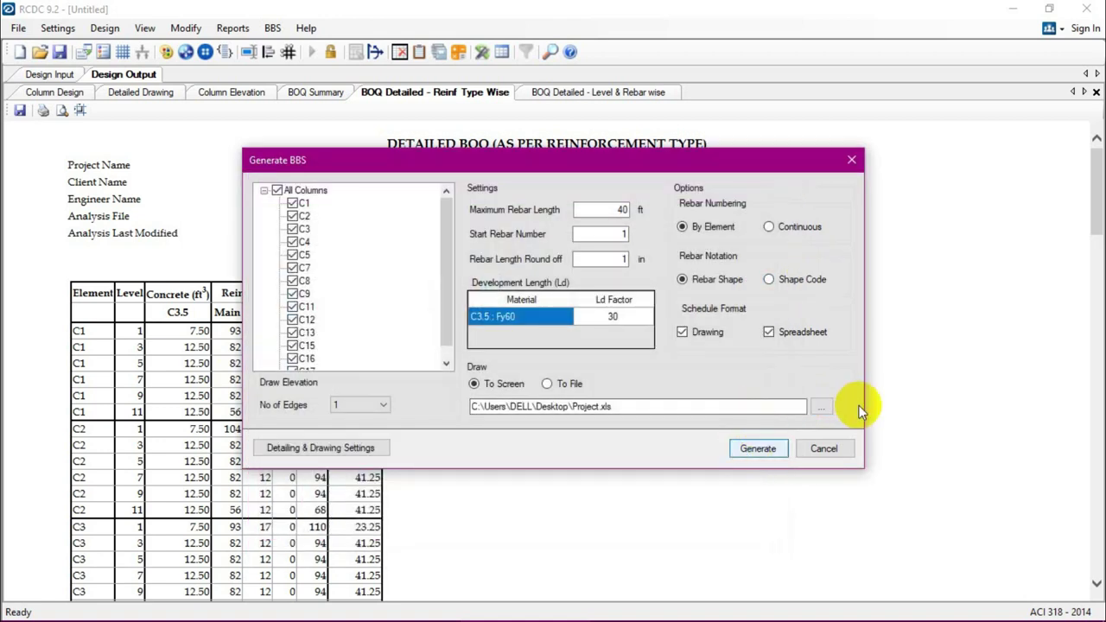
pyautogui.press('Return')
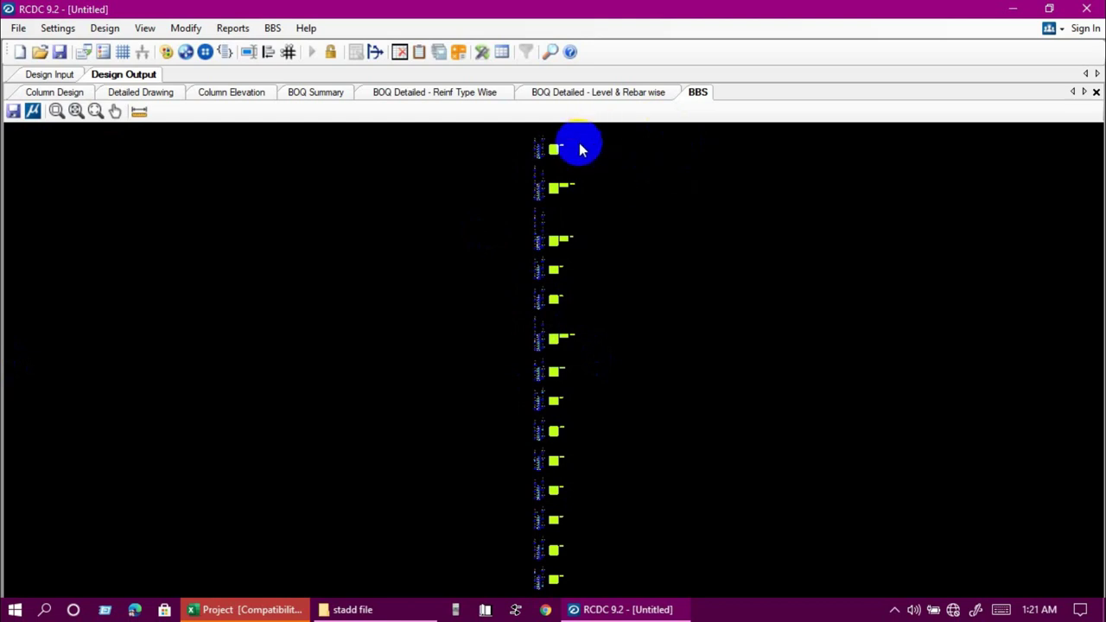
pyautogui.click(245, 596)
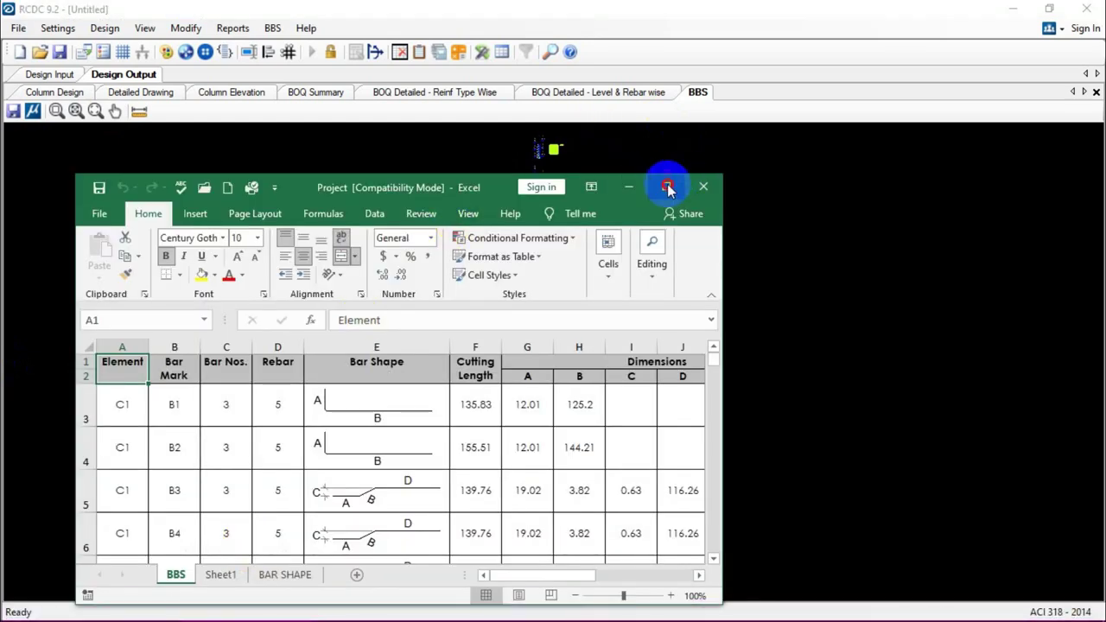
pyautogui.click(667, 184)
pyautogui.scroll(-4, 289, 288)
pyautogui.scroll(-6, 193, 297)
pyautogui.scroll(-4, 193, 304)
pyautogui.scroll(4, 194, 304)
pyautogui.scroll(10, 193, 304)
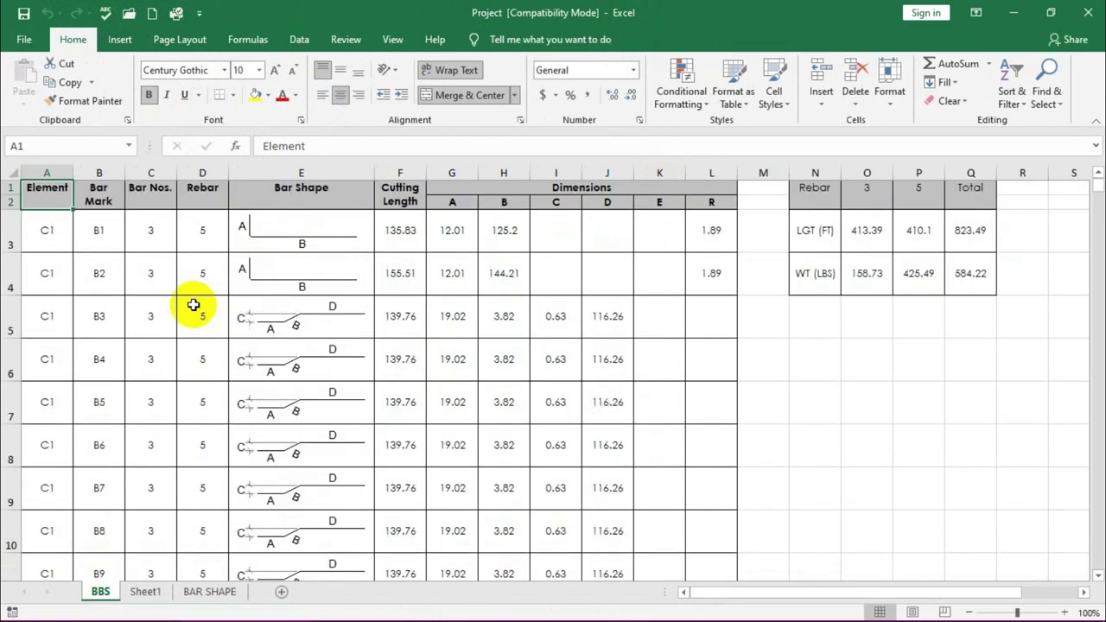
pyautogui.scroll(-5, 50, 221)
pyautogui.scroll(-6, 49, 216)
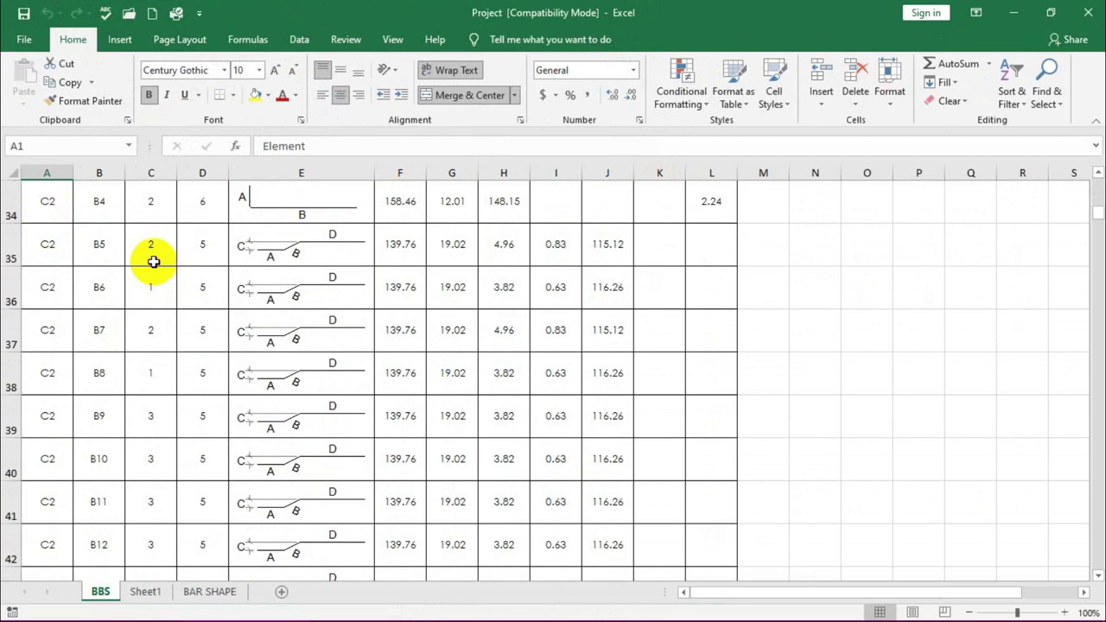
pyautogui.click(153, 261)
pyautogui.scroll(-7, 153, 259)
pyautogui.scroll(-7, 153, 259)
pyautogui.scroll(4, 152, 255)
pyautogui.scroll(-5, 153, 254)
pyautogui.scroll(-6, 153, 255)
pyautogui.scroll(2, 153, 255)
pyautogui.scroll(7, 153, 255)
pyautogui.scroll(14, 153, 252)
pyautogui.scroll(10, 153, 252)
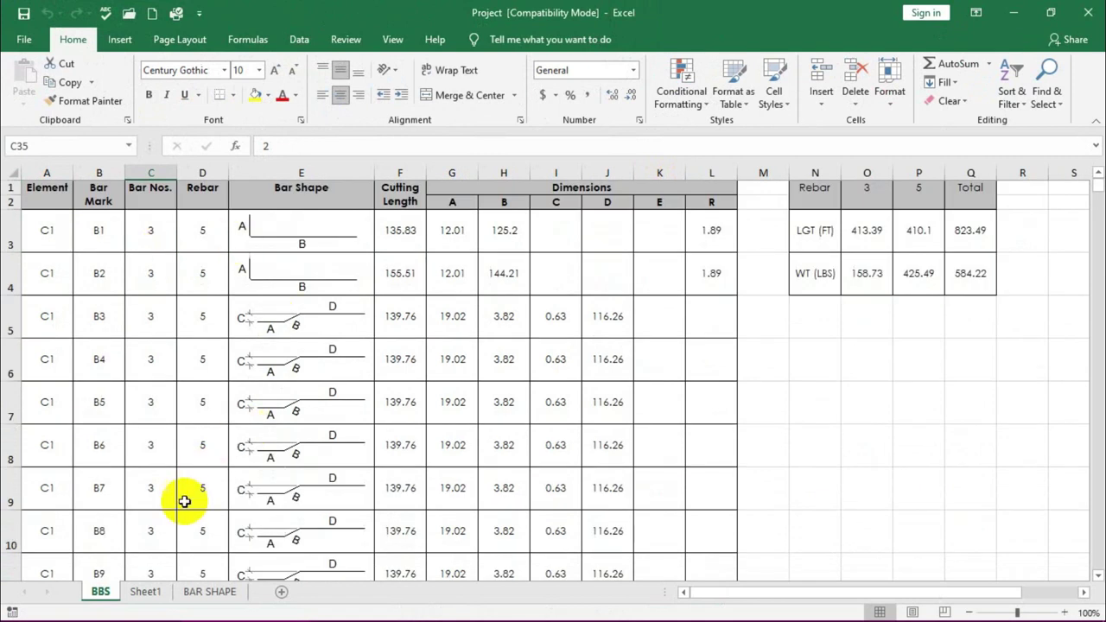
pyautogui.click(145, 591)
pyautogui.click(212, 595)
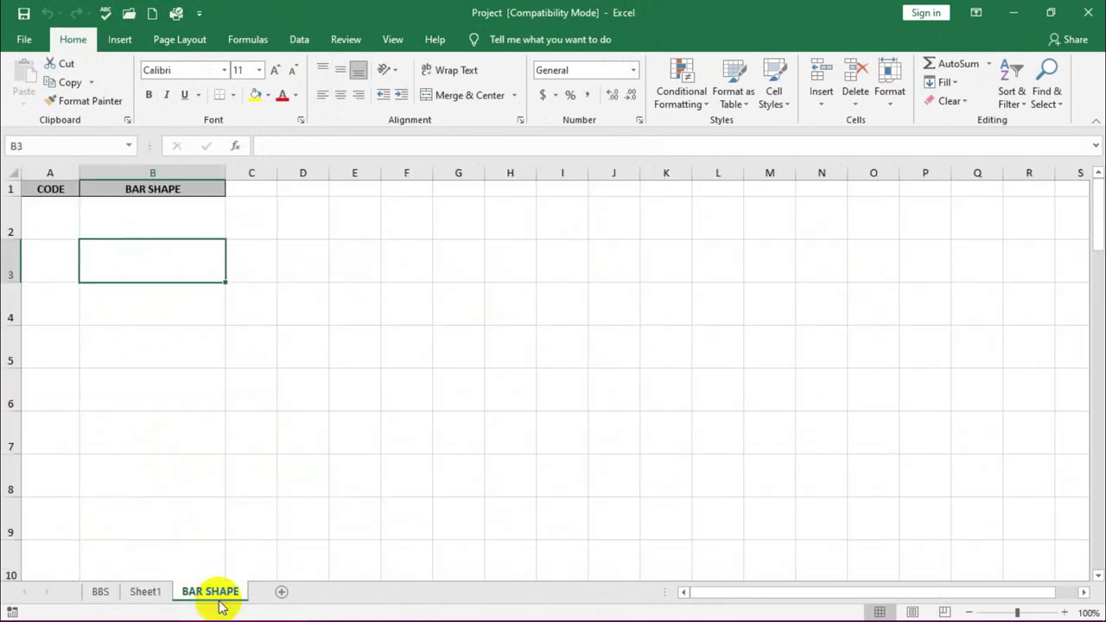
pyautogui.scroll(-7, 101, 274)
pyautogui.scroll(2, 101, 275)
pyautogui.scroll(-15, 101, 275)
pyautogui.scroll(-7, 101, 275)
pyautogui.click(100, 591)
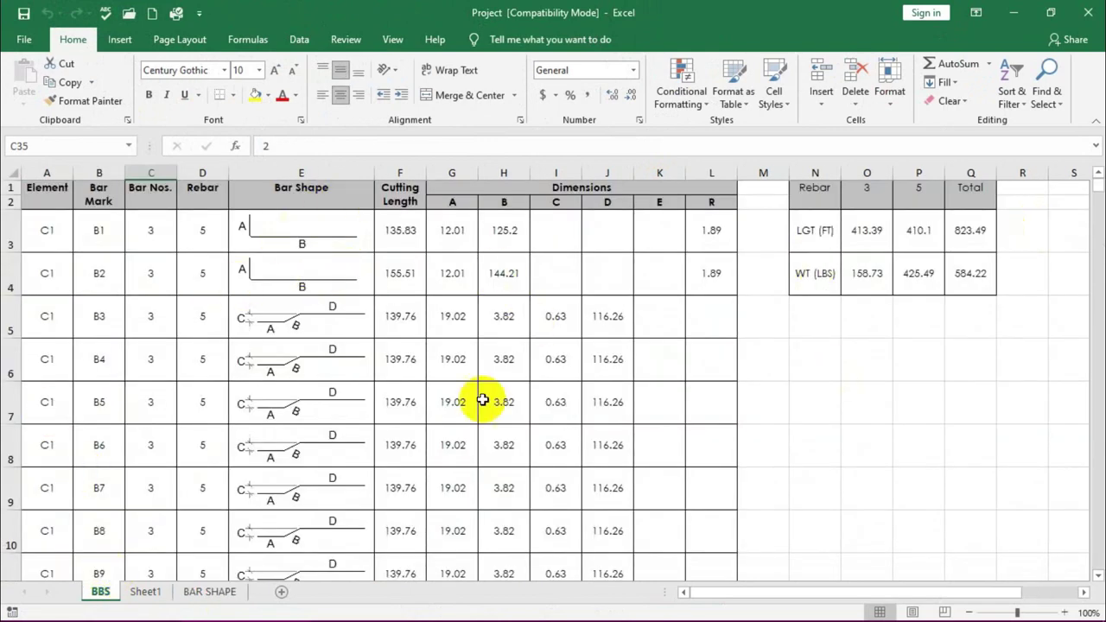
pyautogui.scroll(-8, 484, 389)
pyautogui.scroll(-13, 455, 375)
pyautogui.scroll(-4, 408, 365)
pyautogui.scroll(4, 407, 365)
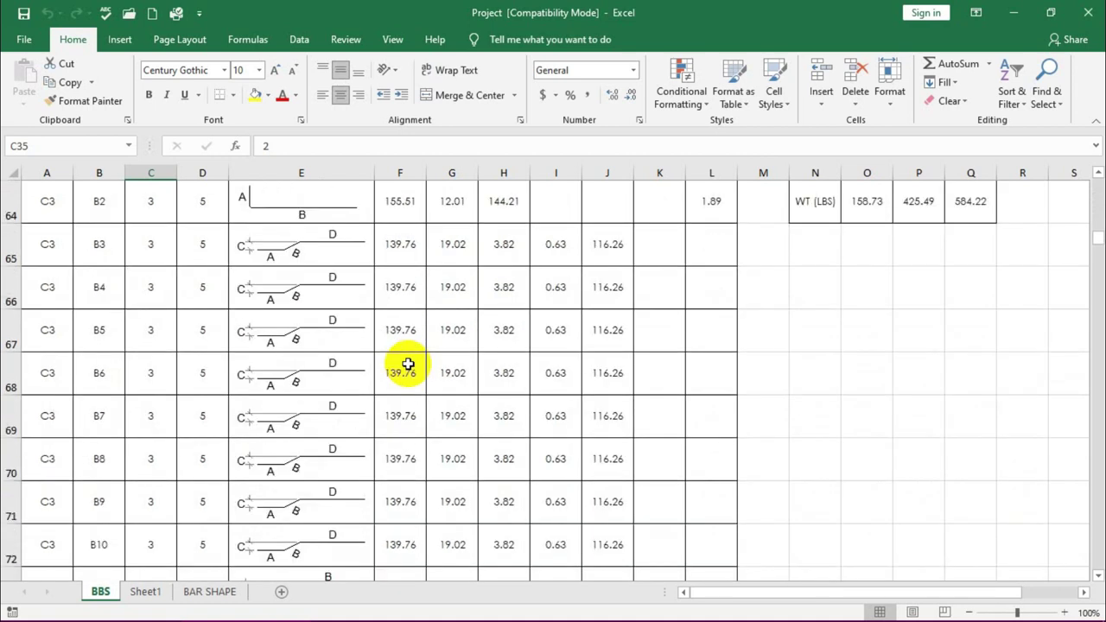
pyautogui.scroll(2, 408, 365)
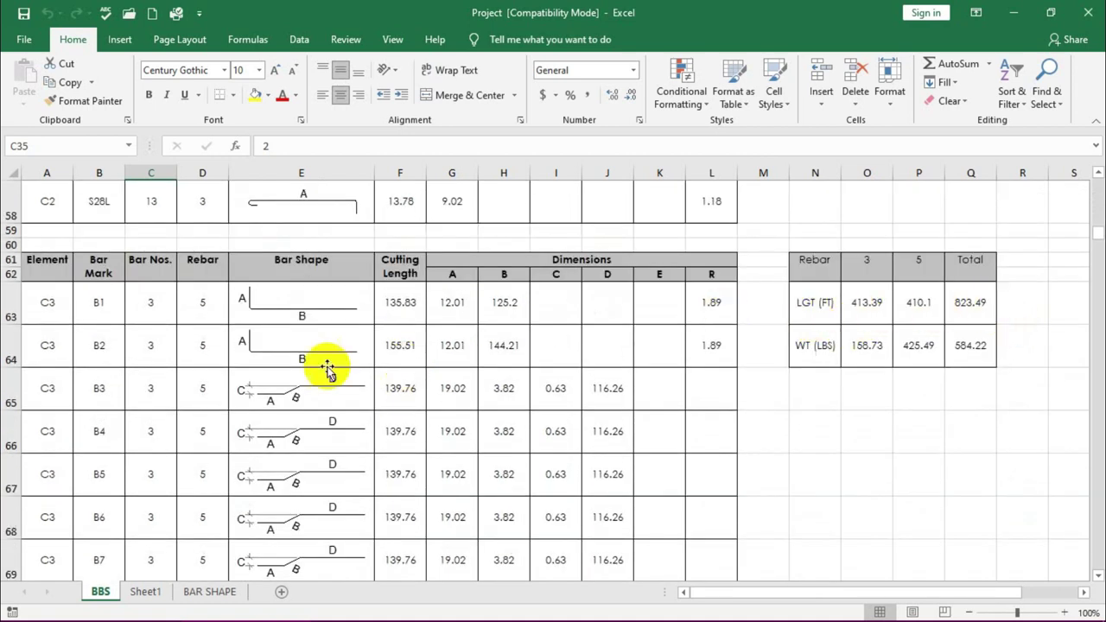
pyautogui.scroll(5, 323, 365)
pyautogui.scroll(6, 311, 369)
pyautogui.scroll(4, 311, 369)
pyautogui.scroll(4, 311, 369)
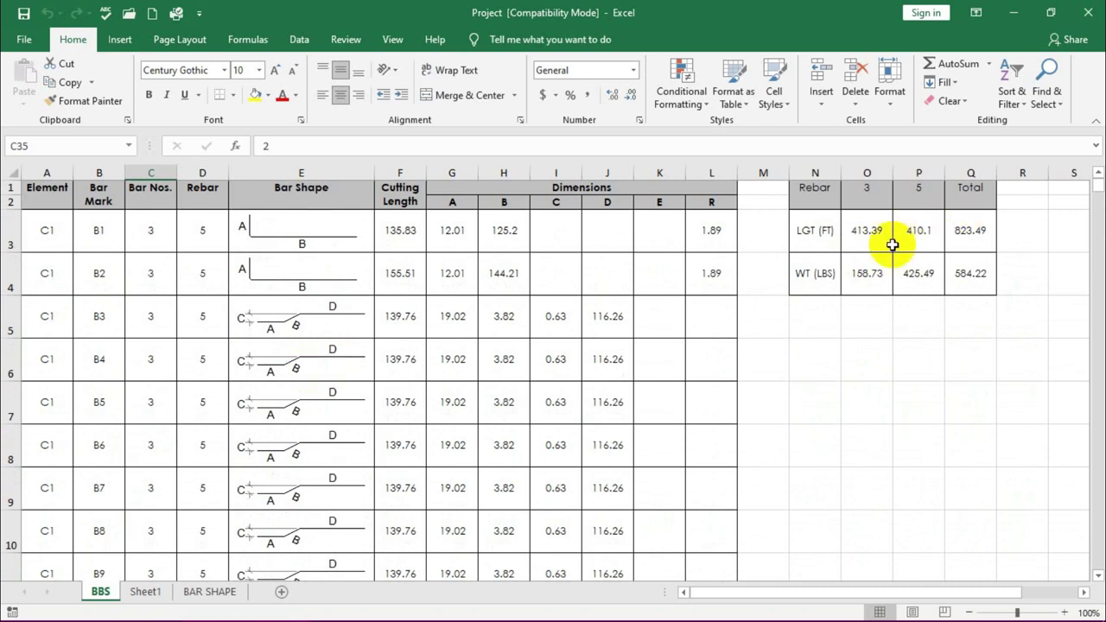
pyautogui.scroll(-1, 884, 277)
pyautogui.scroll(-4, 691, 279)
pyautogui.scroll(-11, 450, 276)
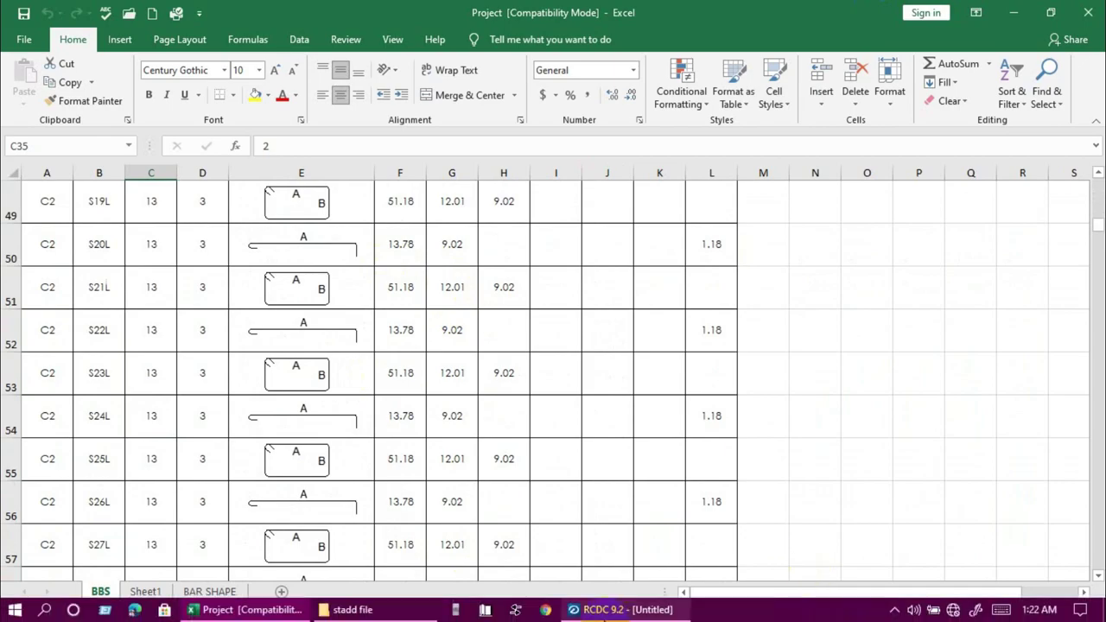
pyautogui.click(639, 610)
# - Zoom into the BBS drawing to bring the C17 section and elevation into view
pyautogui.moveTo(569, 226); pyautogui.dragTo(554, 350)
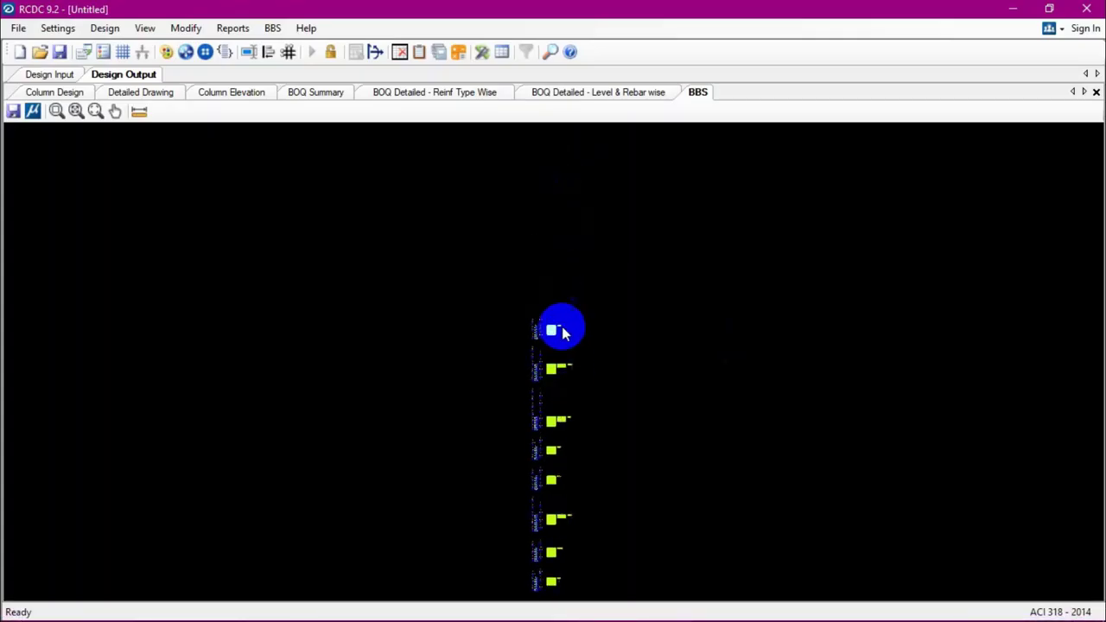
pyautogui.scroll(1, 555, 348)
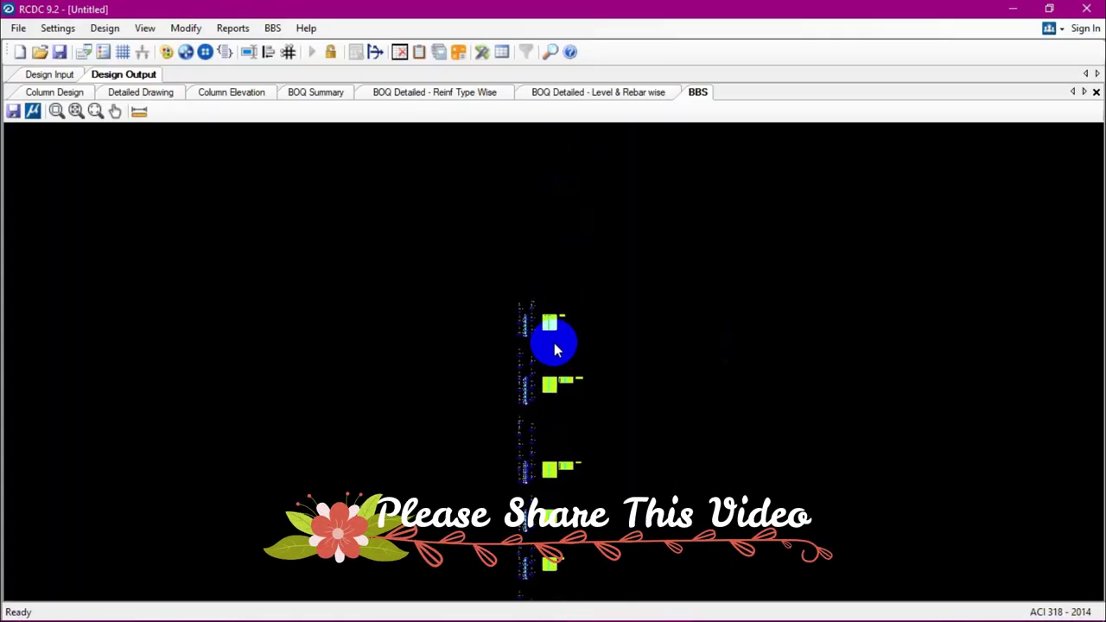
pyautogui.scroll(1, 555, 348)
pyautogui.scroll(1, 554, 348)
pyautogui.scroll(1, 554, 346)
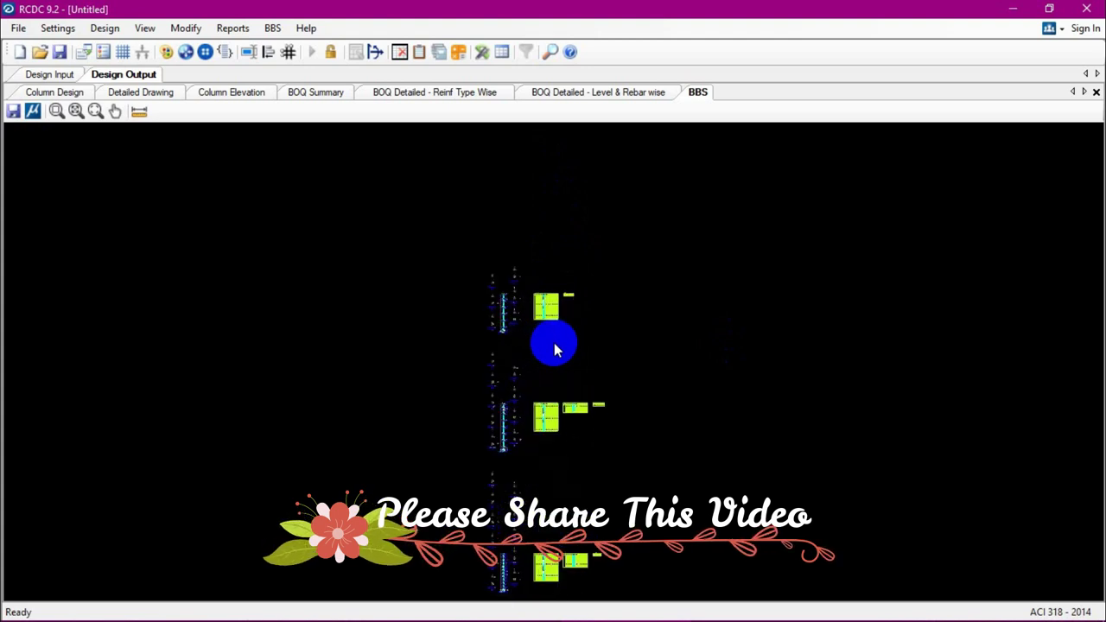
pyautogui.scroll(1, 555, 346)
pyautogui.scroll(1, 555, 346)
pyautogui.scroll(1, 555, 345)
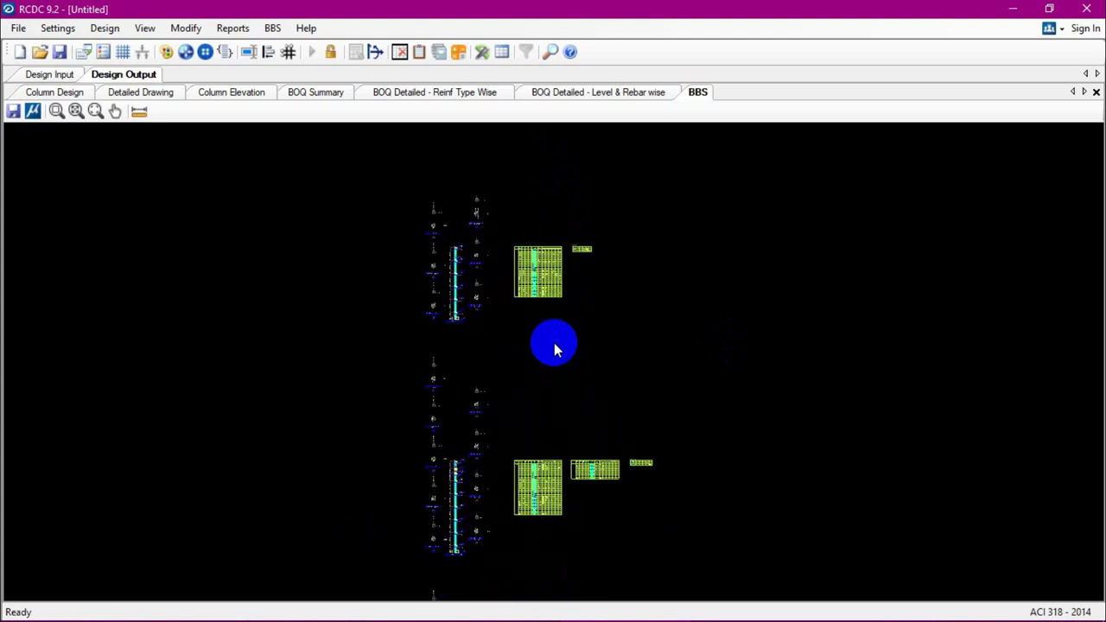
pyautogui.scroll(1, 513, 217)
pyautogui.scroll(1, 536, 284)
pyautogui.scroll(1, 537, 283)
pyautogui.scroll(1, 537, 284)
pyautogui.scroll(1, 537, 284)
pyautogui.scroll(1, 538, 283)
pyautogui.scroll(1, 538, 284)
pyautogui.scroll(1, 536, 281)
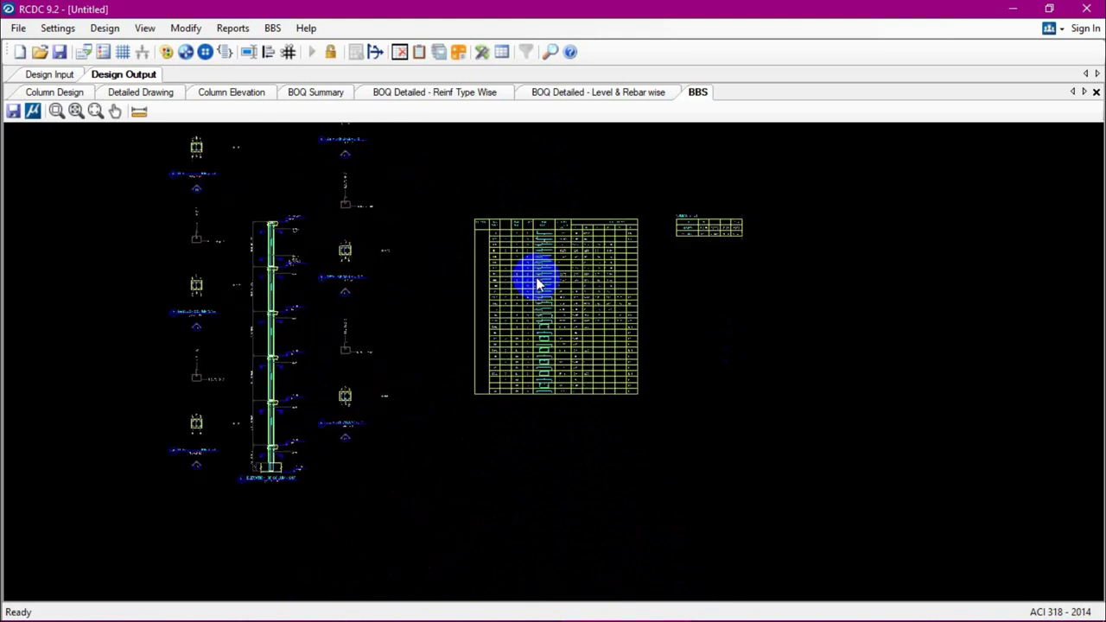
pyautogui.scroll(1, 365, 466)
pyautogui.scroll(1, 526, 474)
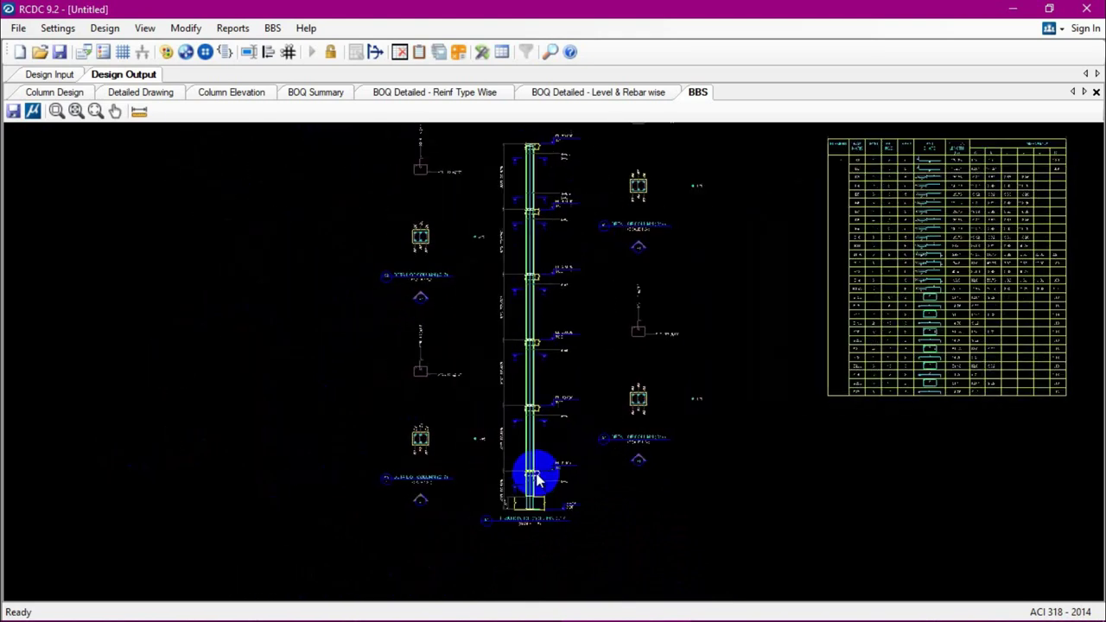
pyautogui.scroll(1, 526, 474)
pyautogui.scroll(1, 161, 424)
pyautogui.scroll(1, 309, 435)
pyautogui.scroll(1, 309, 434)
pyautogui.scroll(1, 360, 424)
pyautogui.scroll(1, 361, 425)
pyautogui.scroll(1, 361, 424)
pyautogui.scroll(2, 360, 425)
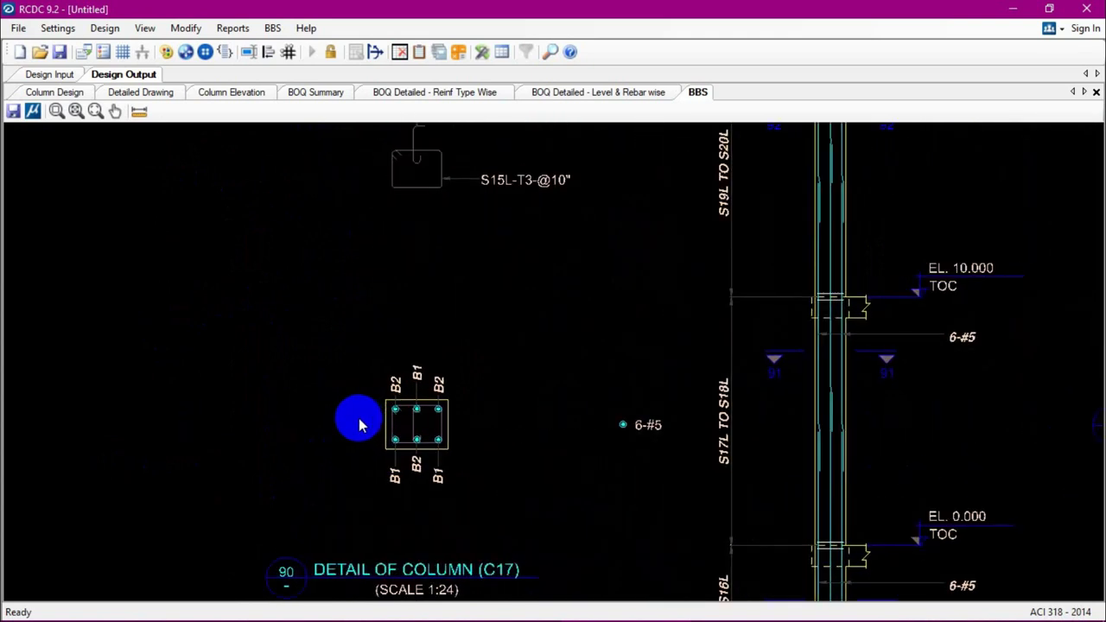
pyautogui.scroll(2, 380, 422)
pyautogui.scroll(1, 397, 397)
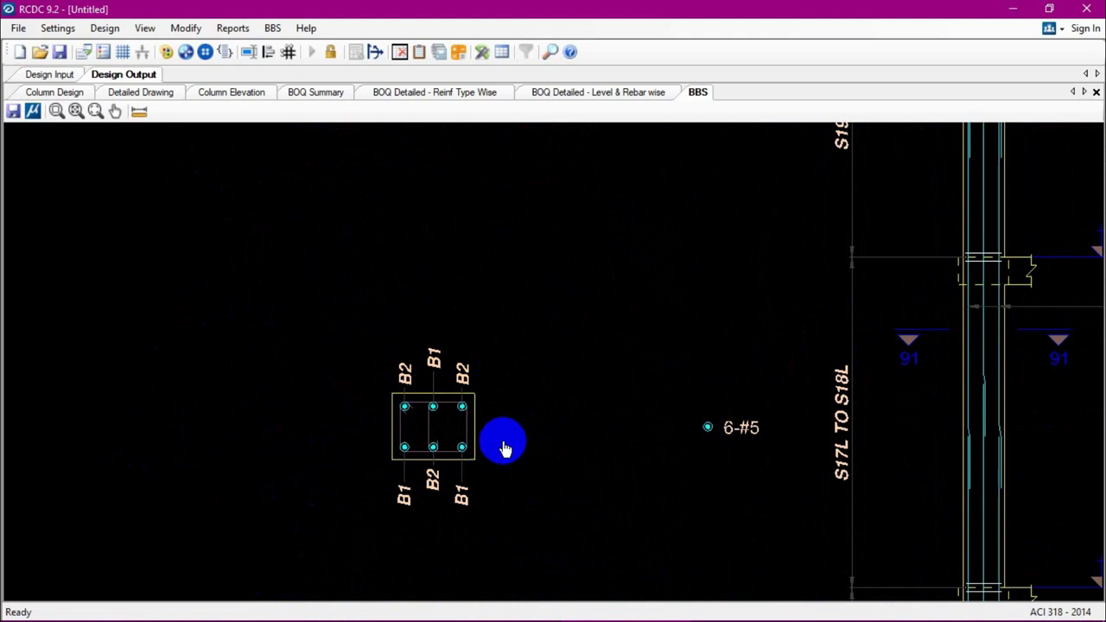
pyautogui.moveTo(505, 447); pyautogui.dragTo(375, 375, button='middle')
pyautogui.moveTo(637, 353); pyautogui.dragTo(464, 338, button='middle')
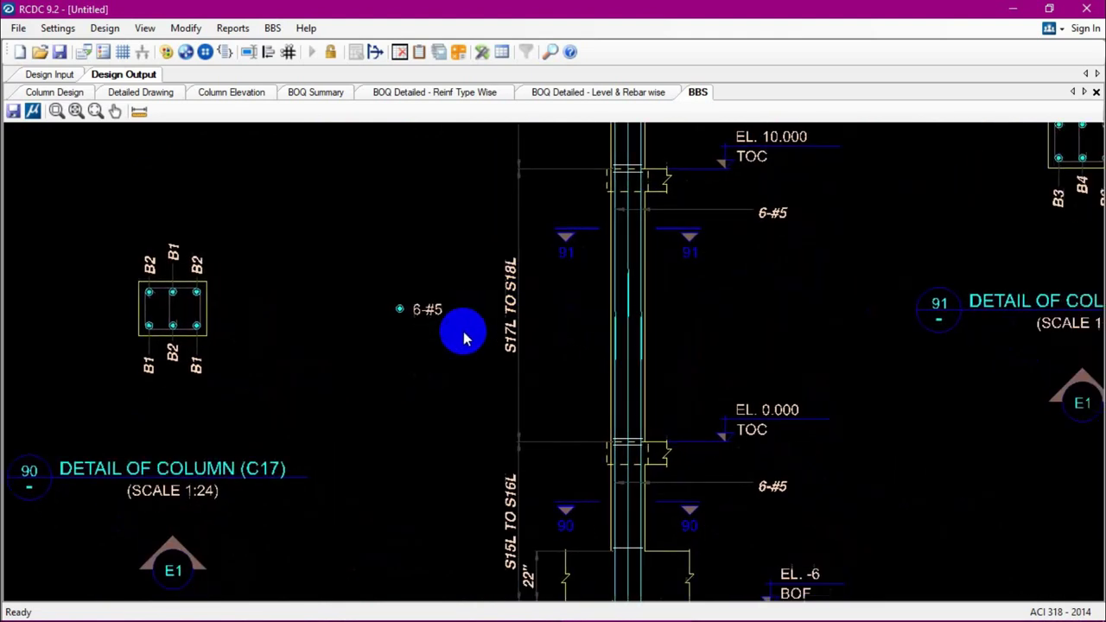
pyautogui.scroll(3, 670, 380)
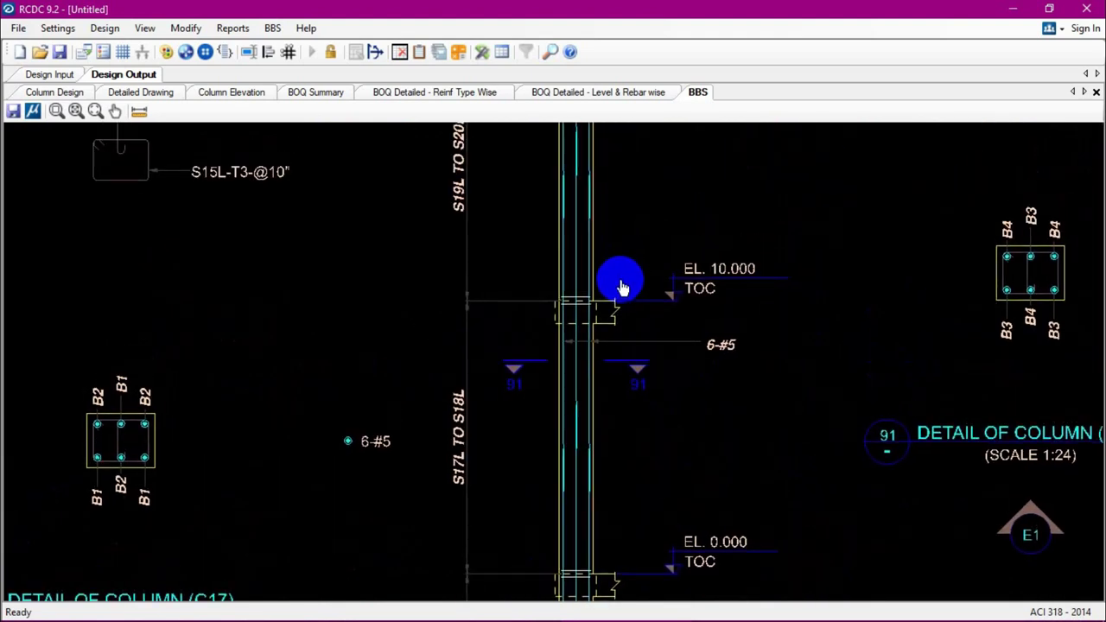
pyautogui.scroll(1, 609, 346)
pyautogui.scroll(1, 584, 363)
pyautogui.scroll(1, 569, 341)
pyautogui.scroll(1, 548, 338)
pyautogui.scroll(1, 548, 341)
pyautogui.scroll(1, 548, 340)
pyautogui.scroll(1, 546, 339)
pyautogui.scroll(1, 546, 338)
pyautogui.scroll(1, 546, 338)
pyautogui.scroll(1, 509, 311)
pyautogui.scroll(1, 510, 311)
pyautogui.scroll(1, 516, 272)
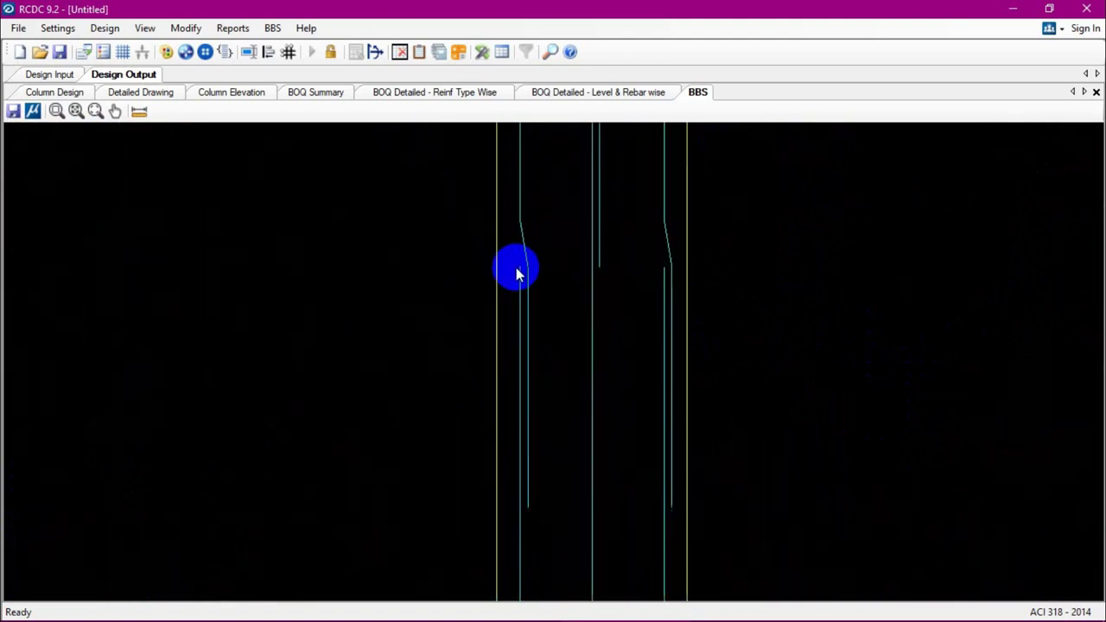
pyautogui.scroll(1, 683, 249)
pyautogui.scroll(1, 684, 245)
pyautogui.scroll(-1, 687, 244)
pyautogui.scroll(-1, 700, 303)
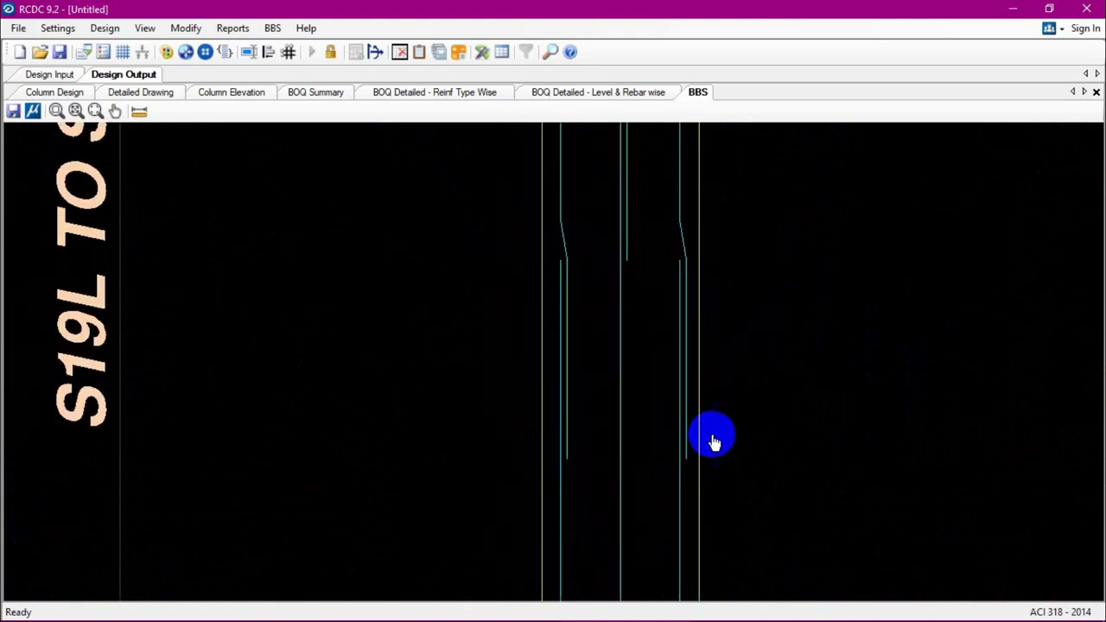
pyautogui.scroll(-2, 692, 398)
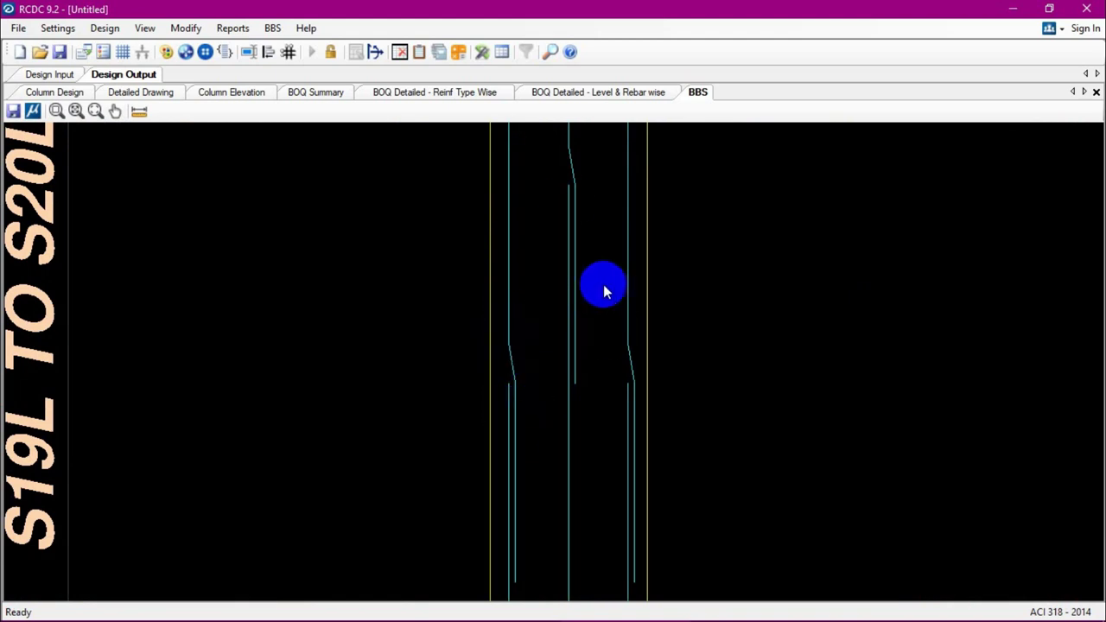
# - Pan up the C17 elevation past the 92/93 section markers to levels EL. 20.000, 30.000 and 40.000
pyautogui.moveTo(575, 183); pyautogui.dragTo(563, 254, button='middle')
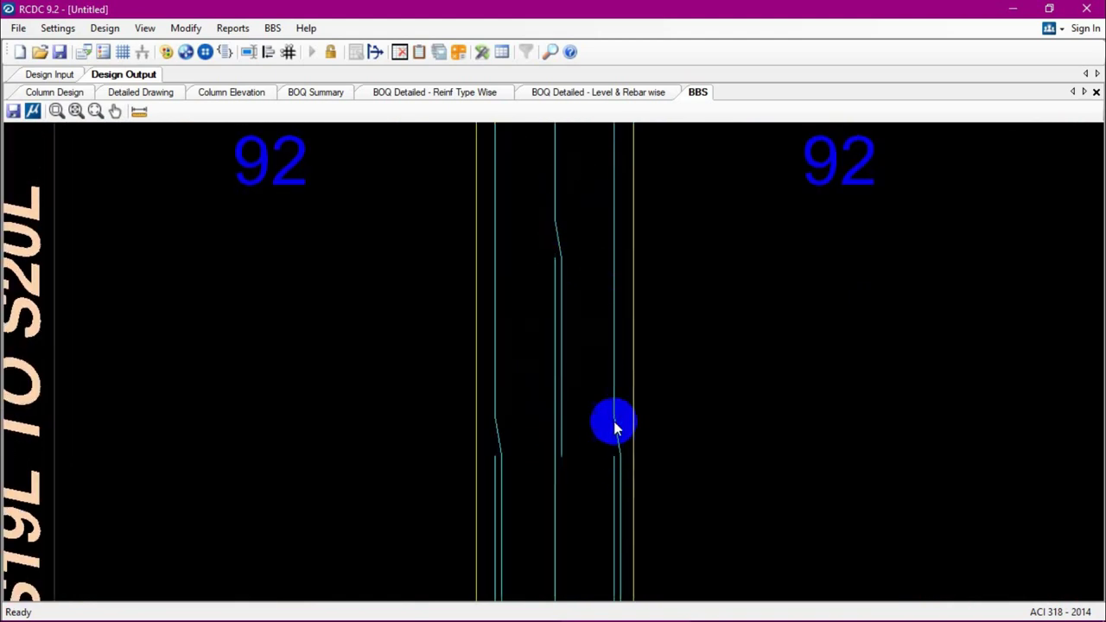
pyautogui.scroll(-1, 605, 411)
pyautogui.scroll(-1, 577, 371)
pyautogui.scroll(-2, 570, 341)
pyautogui.scroll(-1, 571, 302)
pyautogui.moveTo(574, 297); pyautogui.dragTo(452, 308, button='middle')
pyautogui.scroll(-1, 451, 309)
pyautogui.scroll(-1, 516, 250)
pyautogui.moveTo(510, 469); pyautogui.dragTo(482, 601, button='middle')
pyautogui.scroll(-2, 530, 363)
pyautogui.scroll(-1, 526, 321)
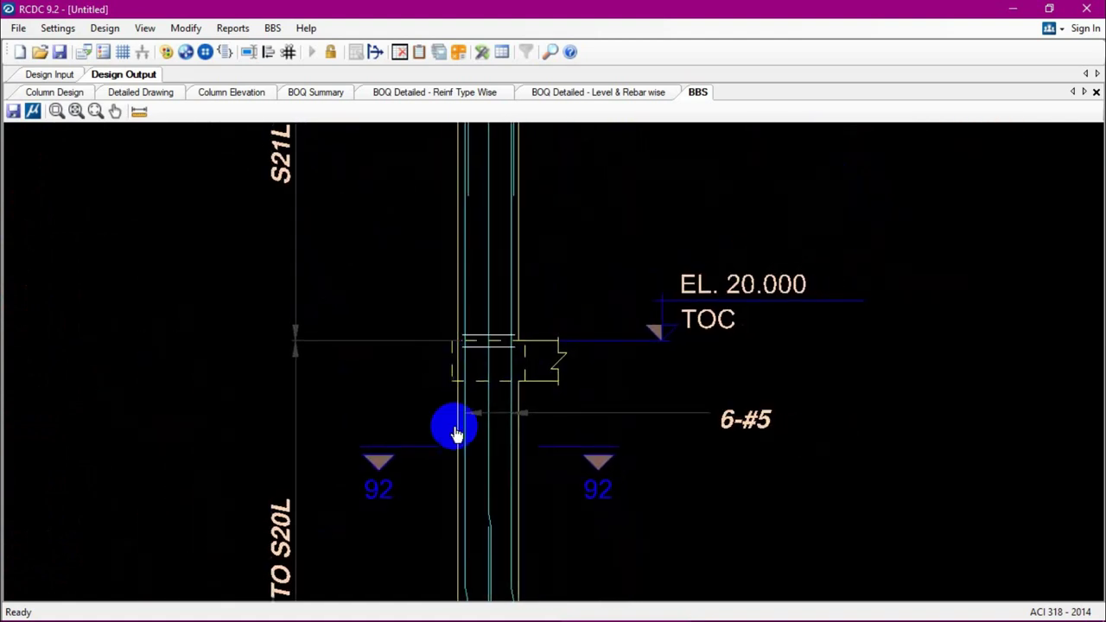
pyautogui.moveTo(451, 424); pyautogui.dragTo(471, 283, button='middle')
pyautogui.scroll(-1, 419, 208)
pyautogui.moveTo(435, 187); pyautogui.dragTo(383, 320, button='middle')
pyautogui.scroll(-1, 383, 320)
pyautogui.scroll(-1, 386, 326)
pyautogui.scroll(-1, 386, 327)
pyautogui.scroll(-1, 386, 326)
pyautogui.scroll(-1, 387, 327)
pyautogui.scroll(-1, 388, 327)
pyautogui.scroll(-1, 387, 327)
pyautogui.moveTo(402, 297); pyautogui.dragTo(363, 383, button='middle')
pyautogui.scroll(-1, 363, 383)
pyautogui.scroll(-1, 388, 303)
pyautogui.scroll(-1, 793, 328)
pyautogui.scroll(-1, 753, 337)
# - Zoom in and pan across the C17 bar bending schedule table, including its DIMENSIONS columns and SUMMARY table
pyautogui.moveTo(753, 338)
pyautogui.mouseDown(button='middle')
pyautogui.moveTo(605, 351)
pyautogui.moveTo(508, 399)
pyautogui.mouseUp(button='middle')
pyautogui.scroll(1, 704, 230)
pyautogui.scroll(1, 699, 234)
pyautogui.scroll(1, 714, 229)
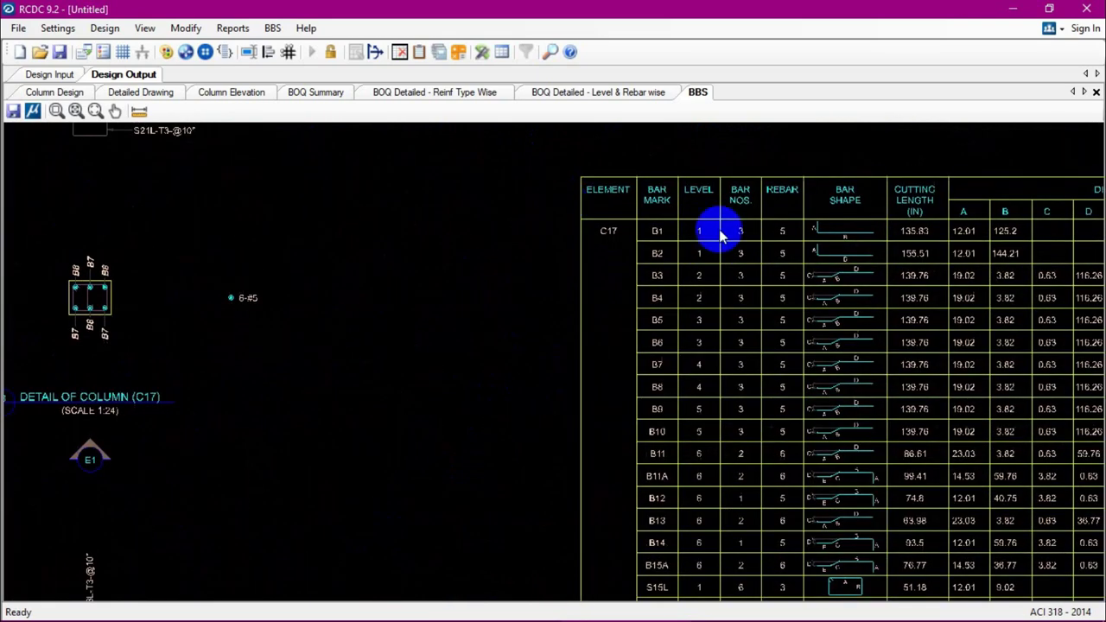
pyautogui.scroll(1, 721, 235)
pyautogui.moveTo(750, 301); pyautogui.dragTo(636, 267, button='middle')
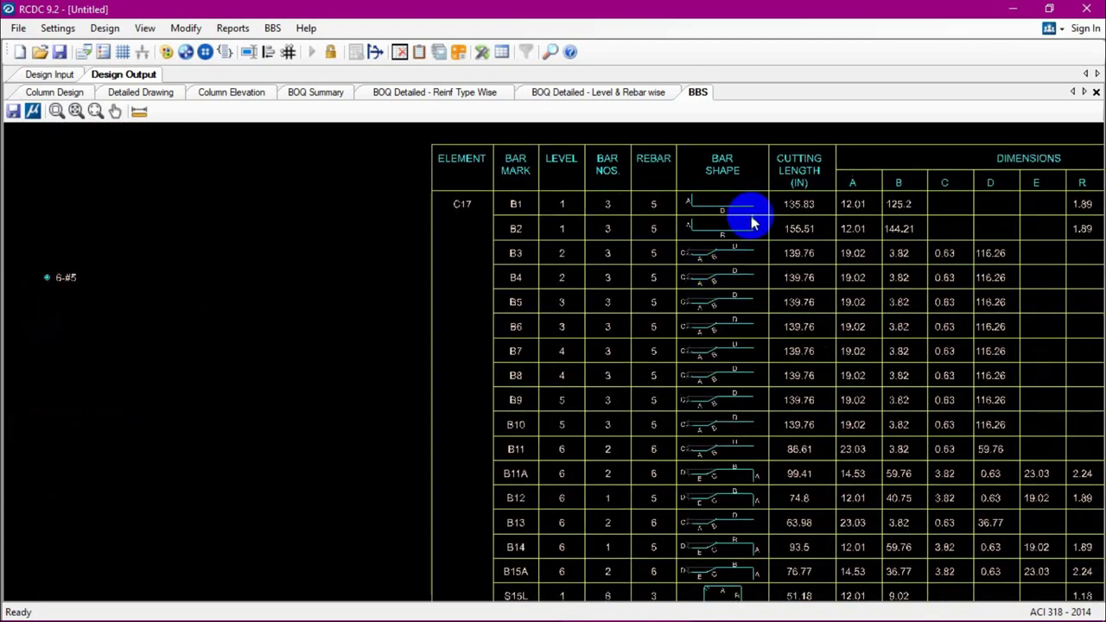
pyautogui.moveTo(609, 223); pyautogui.dragTo(538, 215, button='middle')
pyautogui.scroll(1, 375, 264)
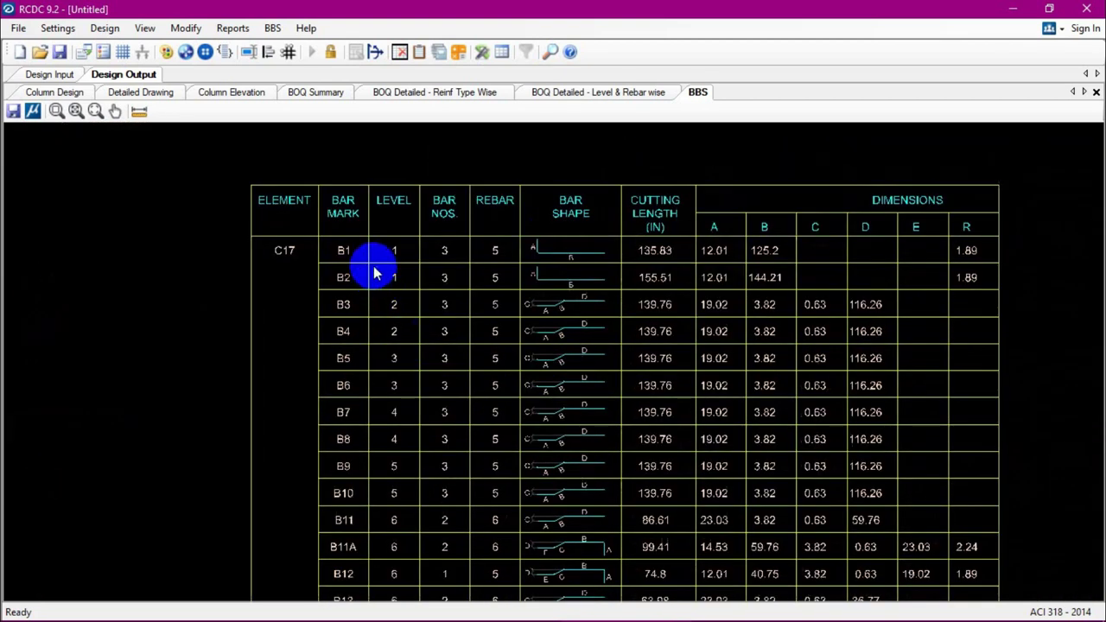
pyautogui.scroll(1, 375, 264)
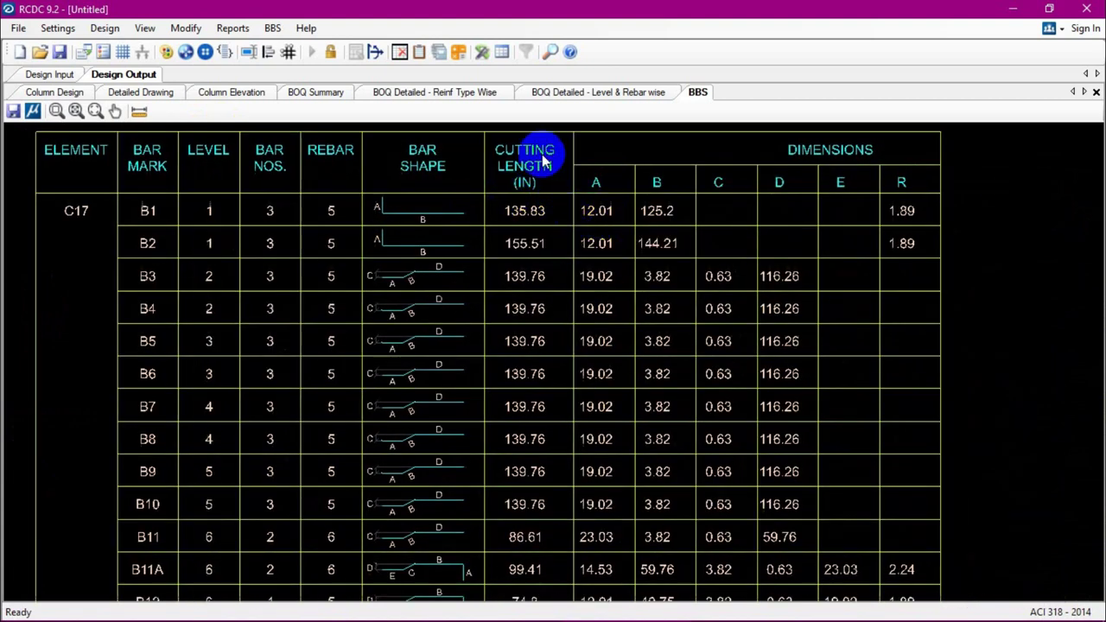
pyautogui.moveTo(568, 235); pyautogui.dragTo(473, 249, button='middle')
pyautogui.scroll(-1, 812, 313)
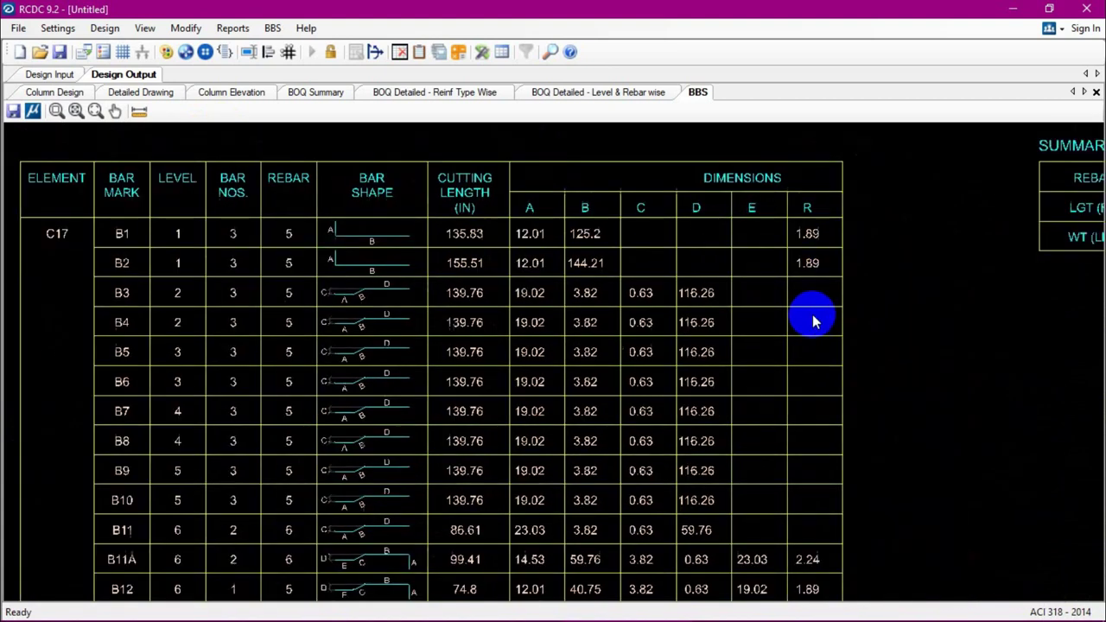
pyautogui.scroll(-1, 765, 323)
pyautogui.scroll(-1, 762, 326)
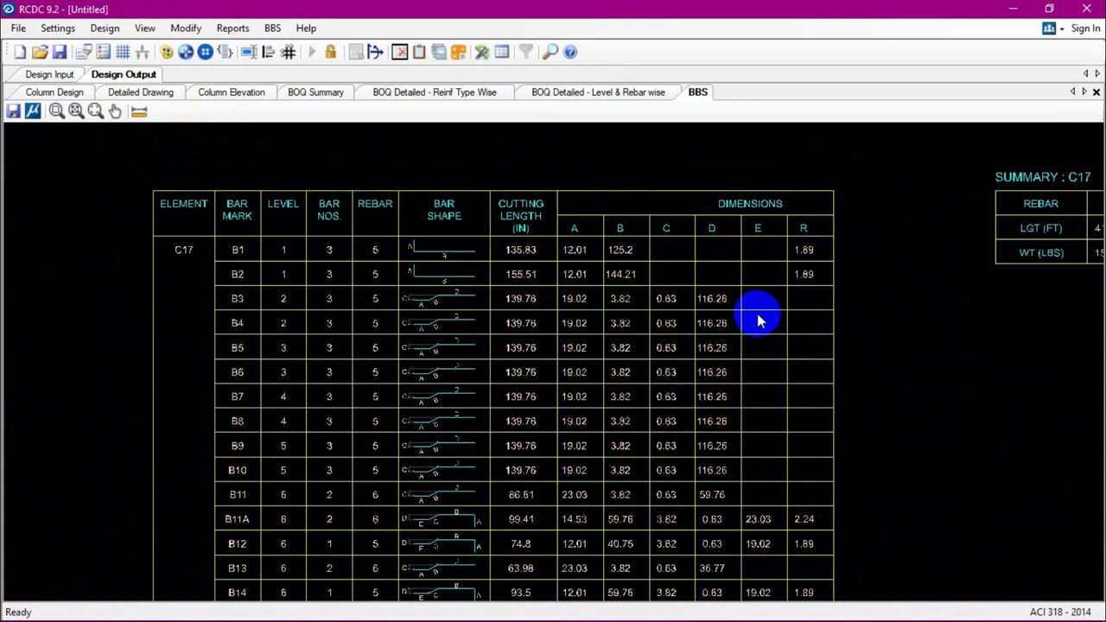
pyautogui.scroll(-1, 759, 322)
pyautogui.scroll(-1, 790, 321)
pyautogui.moveTo(662, 320)
pyautogui.mouseDown(button='middle')
pyautogui.moveTo(530, 292)
pyautogui.moveTo(600, 239)
pyautogui.mouseUp(button='middle')
pyautogui.scroll(-1, 529, 289)
pyautogui.scroll(-1, 527, 288)
pyautogui.scroll(-2, 622, 239)
pyautogui.scroll(-1, 622, 240)
pyautogui.scroll(-1, 622, 239)
# - Pan over the column drawings and BBS tables, then zoom out to show every column's sheet
pyautogui.moveTo(382, 299); pyautogui.dragTo(534, 251, button='middle')
pyautogui.scroll(-1, 382, 313)
pyautogui.scroll(-2, 284, 334)
pyautogui.moveTo(284, 333)
pyautogui.mouseDown(button='middle')
pyautogui.moveTo(375, 227)
pyautogui.moveTo(430, 266)
pyautogui.mouseUp(button='middle')
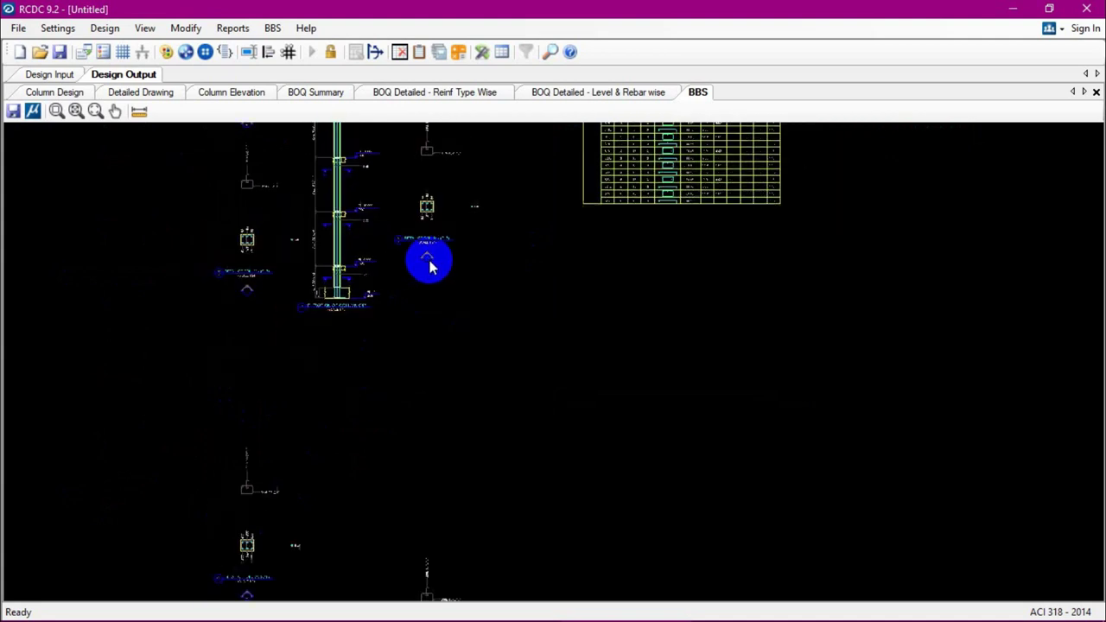
pyautogui.moveTo(380, 444); pyautogui.dragTo(422, 260, button='middle')
pyautogui.scroll(-2, 425, 222)
pyautogui.scroll(-1, 426, 329)
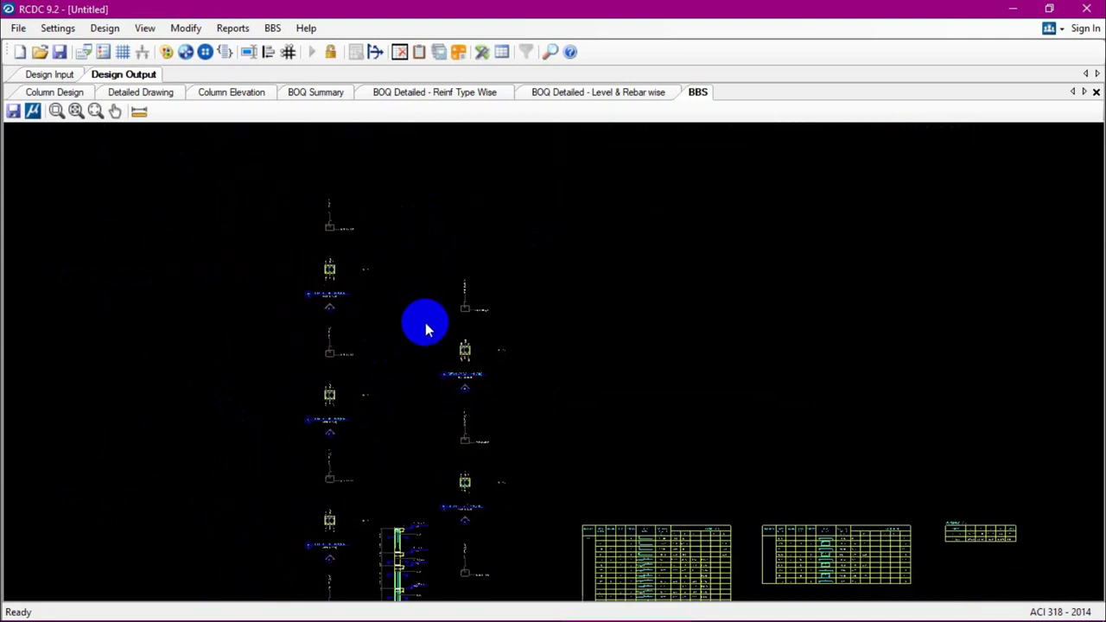
pyautogui.moveTo(544, 469); pyautogui.dragTo(496, 382, button='middle')
pyautogui.scroll(-1, 496, 382)
pyautogui.scroll(-1, 496, 383)
pyautogui.scroll(-1, 497, 385)
pyautogui.scroll(-1, 496, 385)
pyautogui.scroll(-1, 497, 385)
pyautogui.scroll(-1, 497, 385)
pyautogui.scroll(-1, 496, 384)
pyautogui.scroll(-1, 497, 385)
pyautogui.scroll(-1, 497, 385)
pyautogui.scroll(-1, 497, 386)
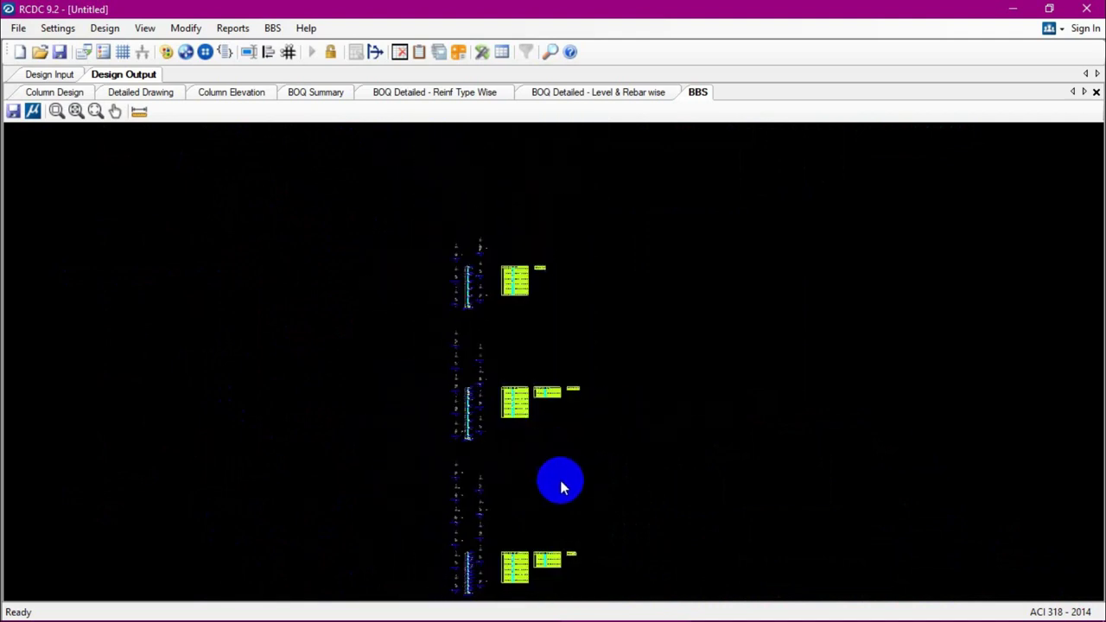
pyautogui.scroll(-1, 550, 393)
pyautogui.scroll(-1, 549, 391)
pyautogui.scroll(-1, 551, 392)
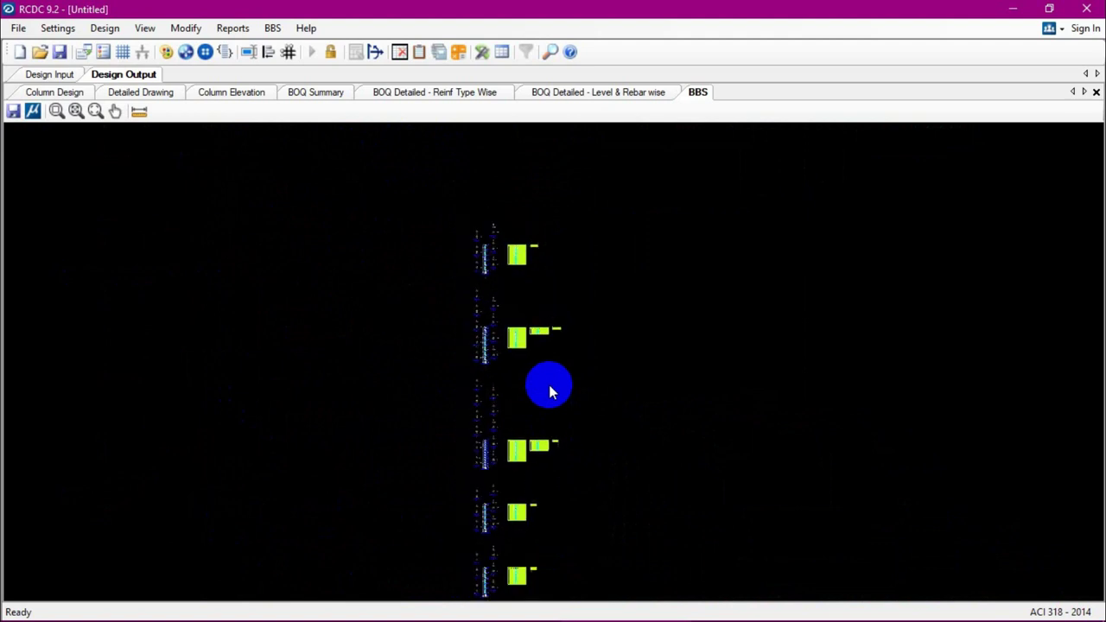
pyautogui.scroll(-1, 518, 395)
pyautogui.scroll(-2, 494, 296)
pyautogui.scroll(-1, 497, 300)
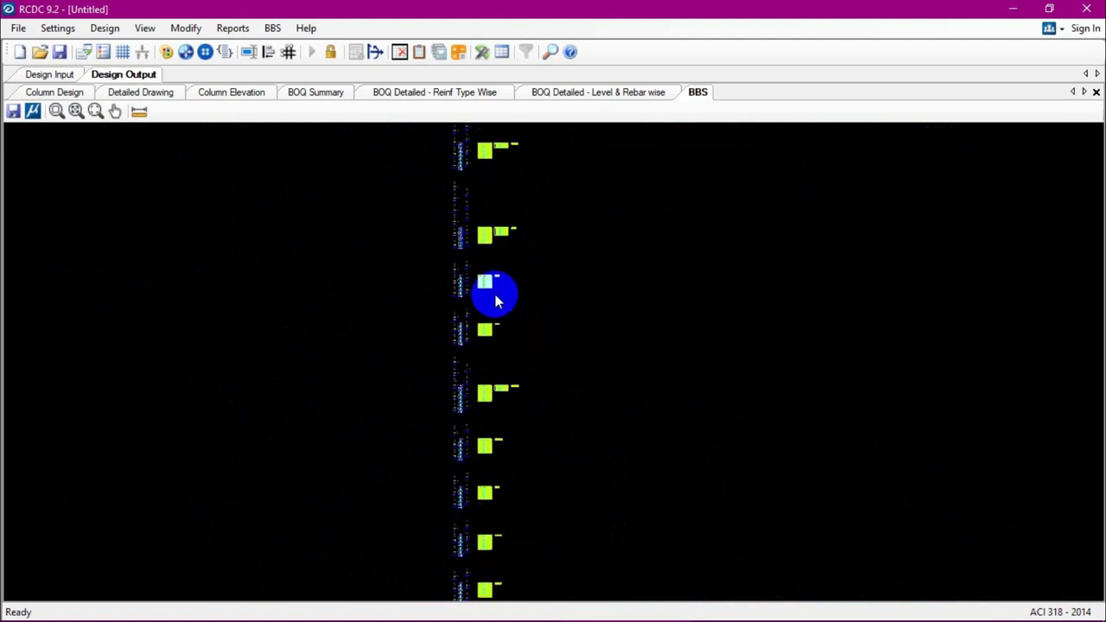
pyautogui.scroll(-1, 497, 329)
pyautogui.scroll(-1, 496, 353)
pyautogui.scroll(-1, 496, 353)
pyautogui.scroll(-1, 507, 346)
pyautogui.scroll(-1, 507, 346)
pyautogui.scroll(-1, 506, 353)
pyautogui.scroll(-1, 488, 418)
pyautogui.scroll(1, 488, 415)
pyautogui.scroll(2, 491, 410)
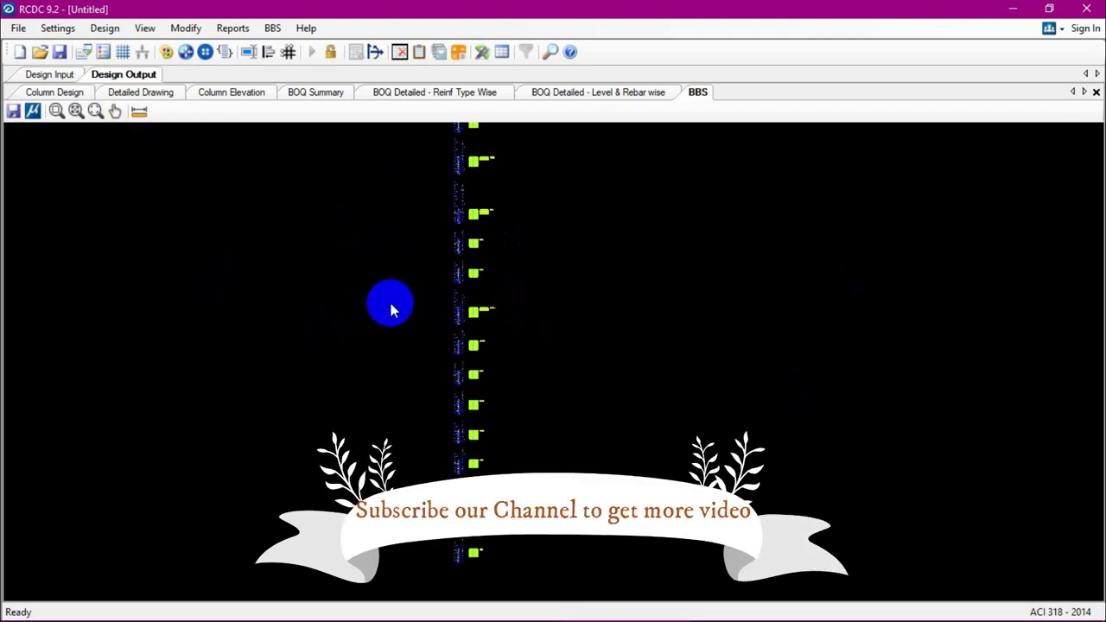
# - Save the project as Project 2 and export the BBS drawing as a DXF file named BBS
pyautogui.click(32, 25)
pyautogui.click(44, 116)
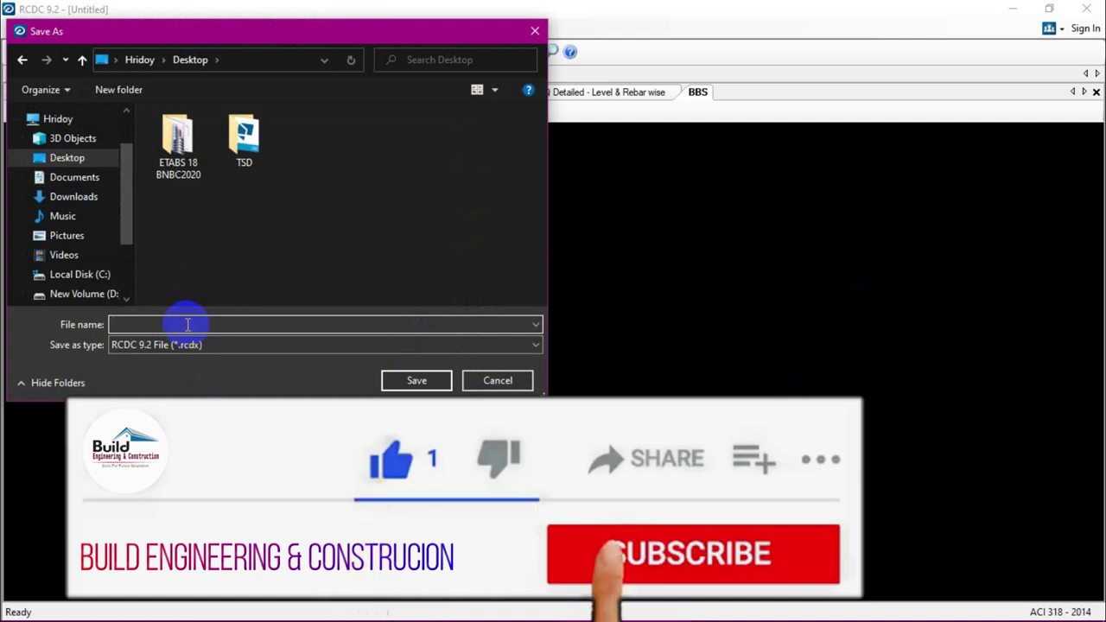
pyautogui.write('Pr')
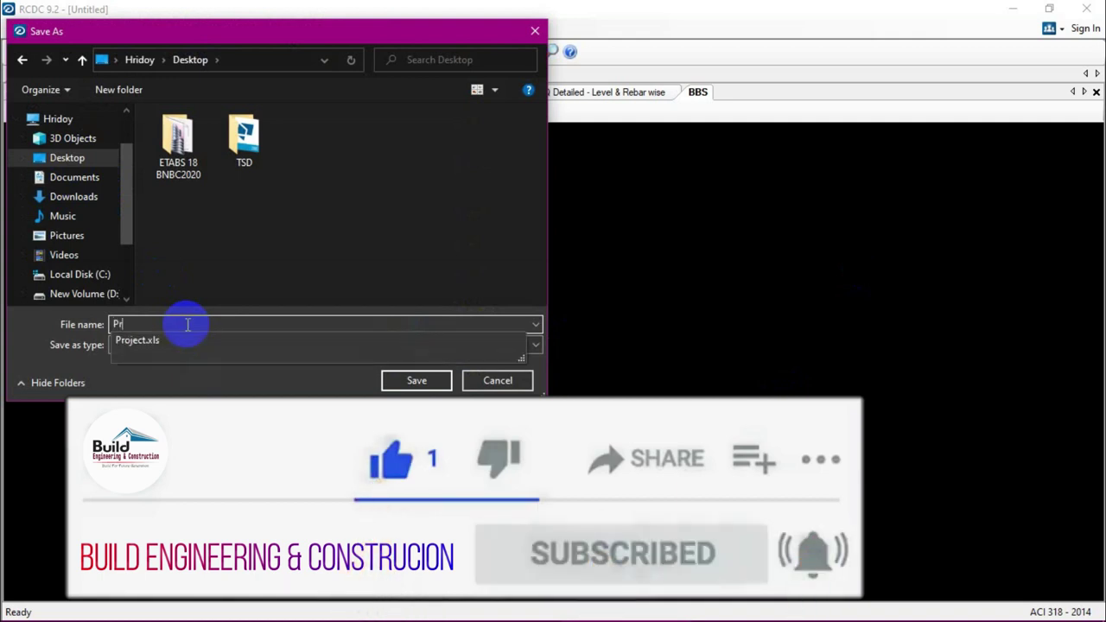
pyautogui.write(' 2')
pyautogui.click(416, 381)
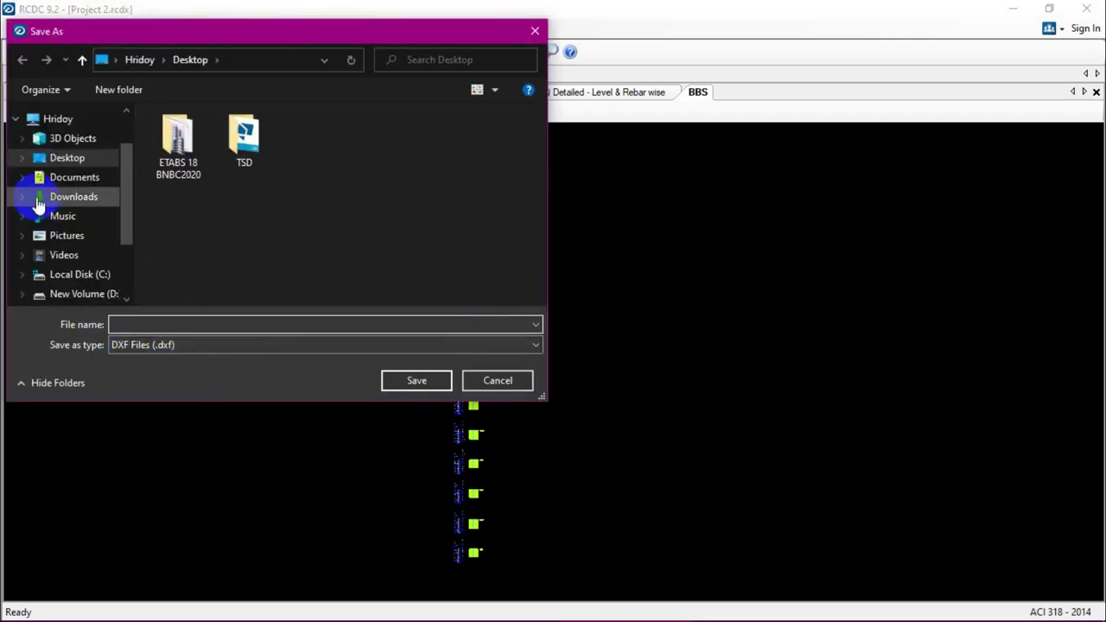
pyautogui.click(144, 323)
pyautogui.write('BBS')
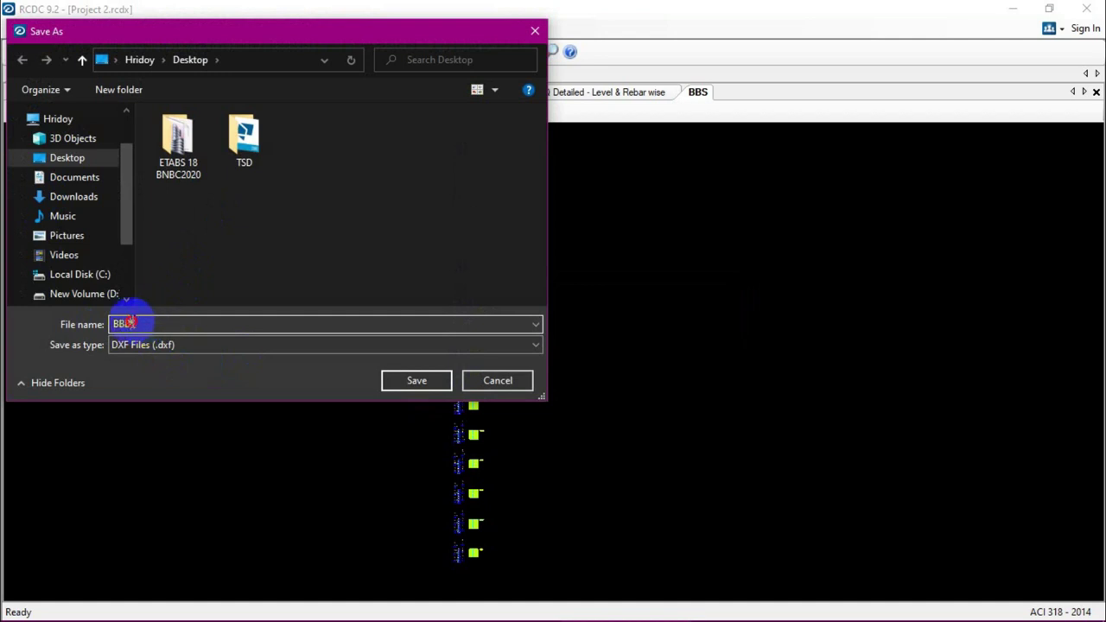
pyautogui.click(409, 380)
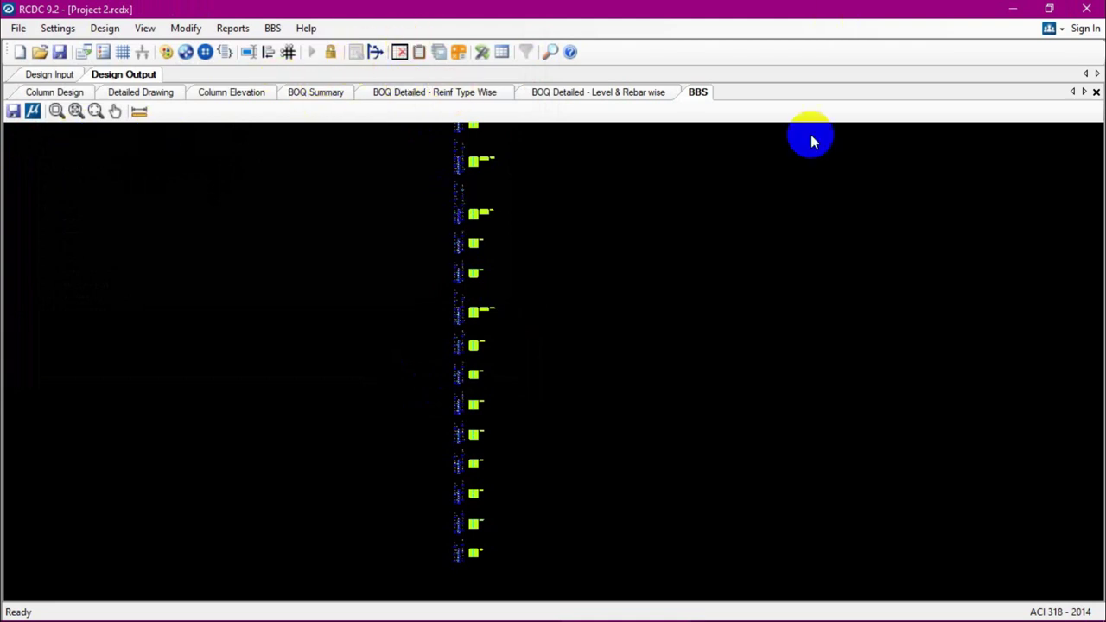
# - Review the BOQ Detailed - Reinf Type Wise report without saving it, then return to BOQ Summary
pyautogui.click(474, 92)
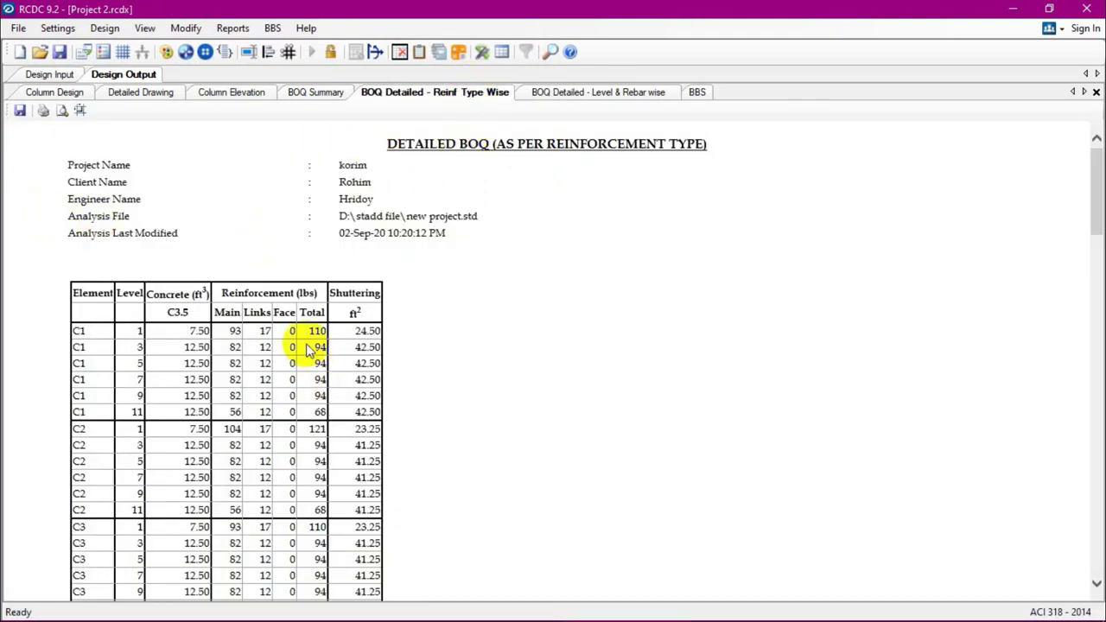
pyautogui.scroll(-2, 328, 234)
pyautogui.scroll(2, 285, 216)
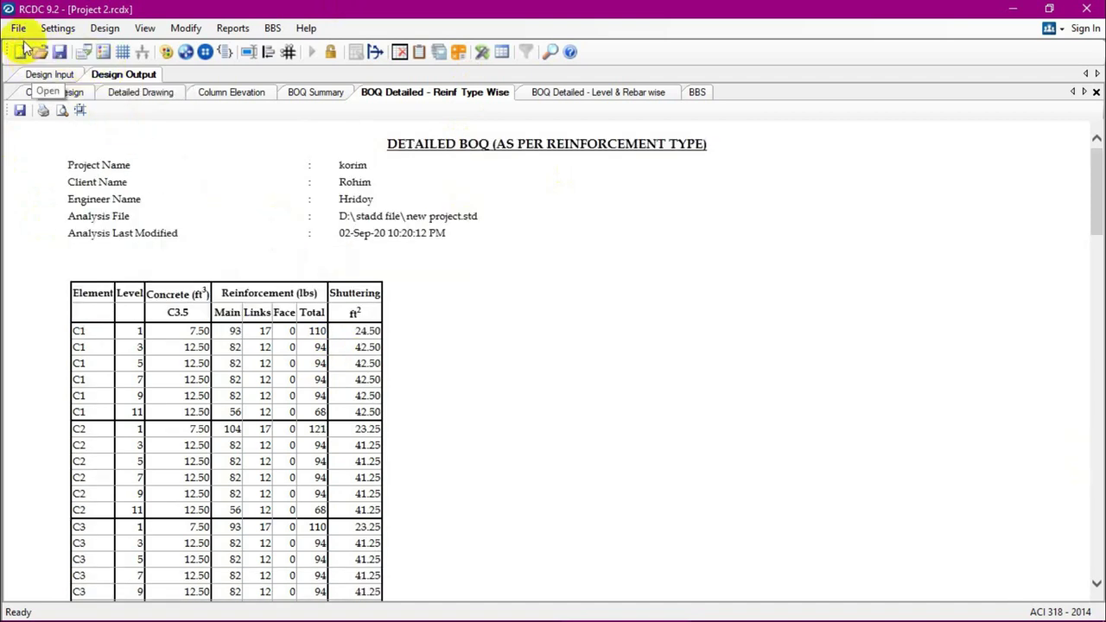
pyautogui.click(19, 110)
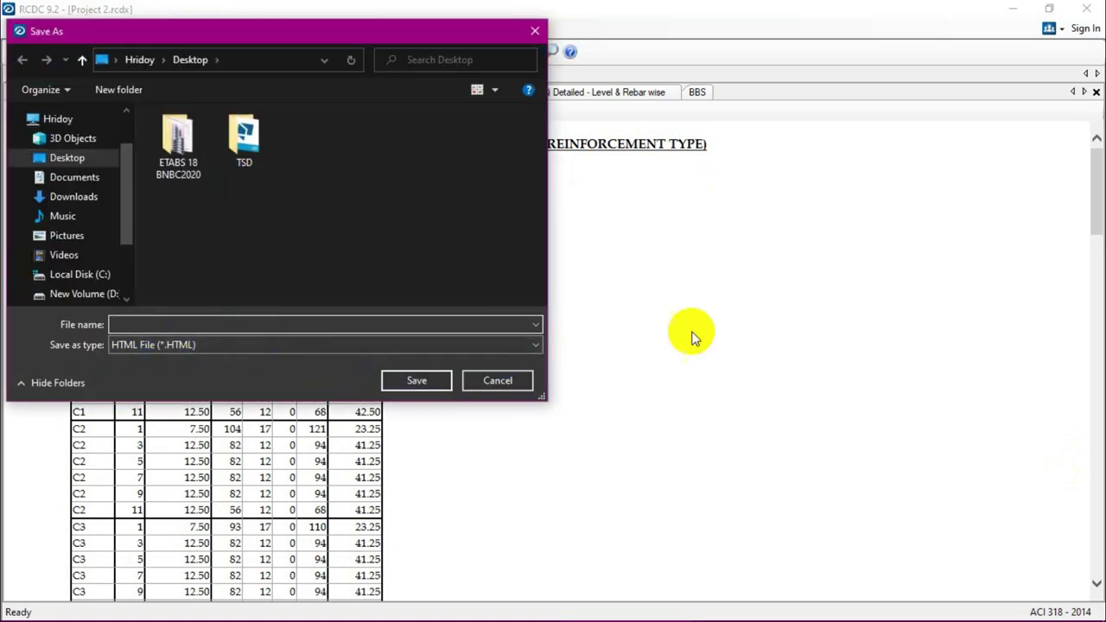
pyautogui.click(509, 386)
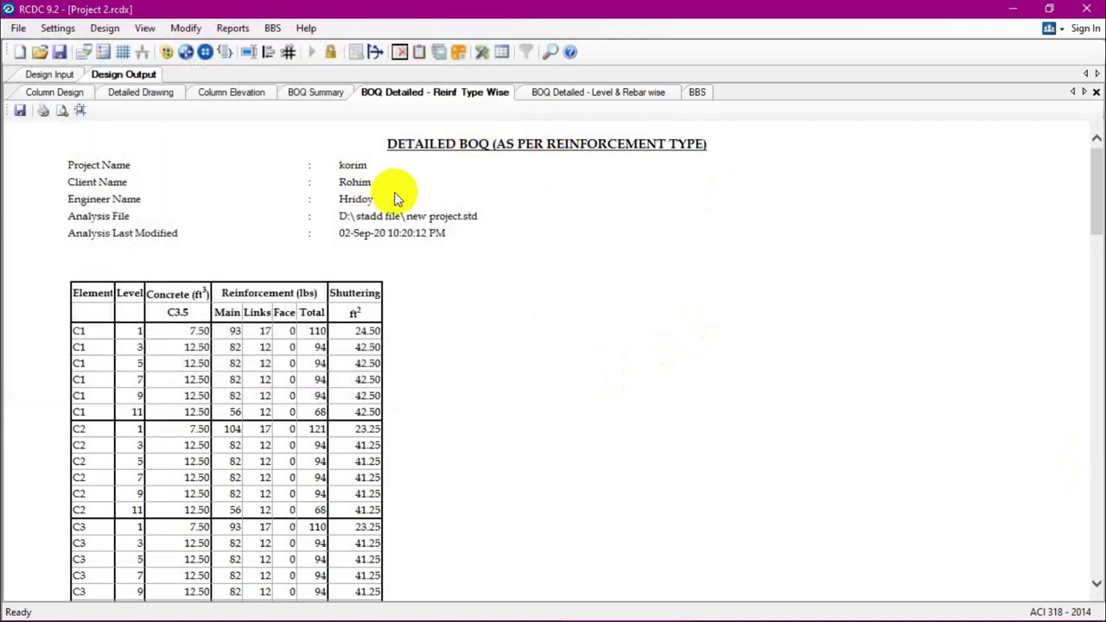
pyautogui.click(309, 91)
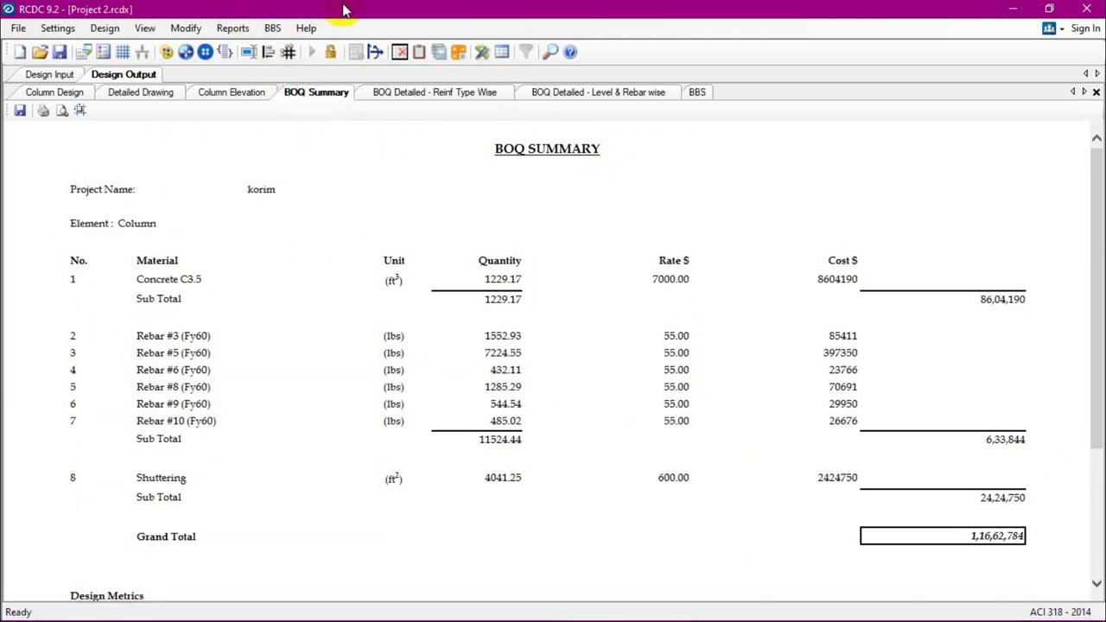
# - Generate the Column Design Summary report from the Reports list
pyautogui.click(229, 29)
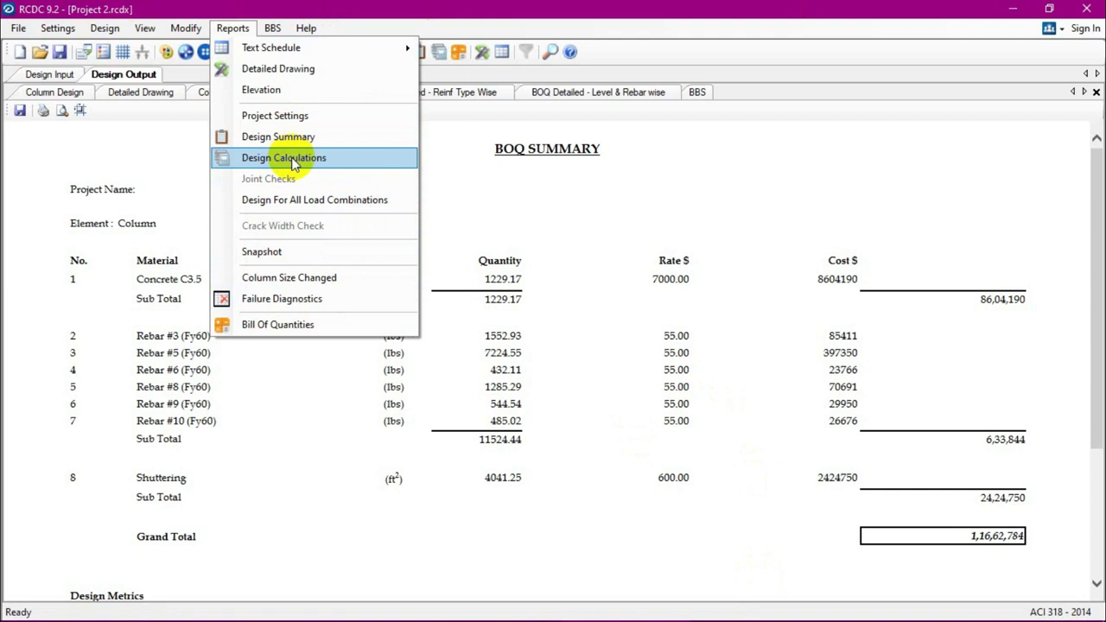
pyautogui.click(288, 139)
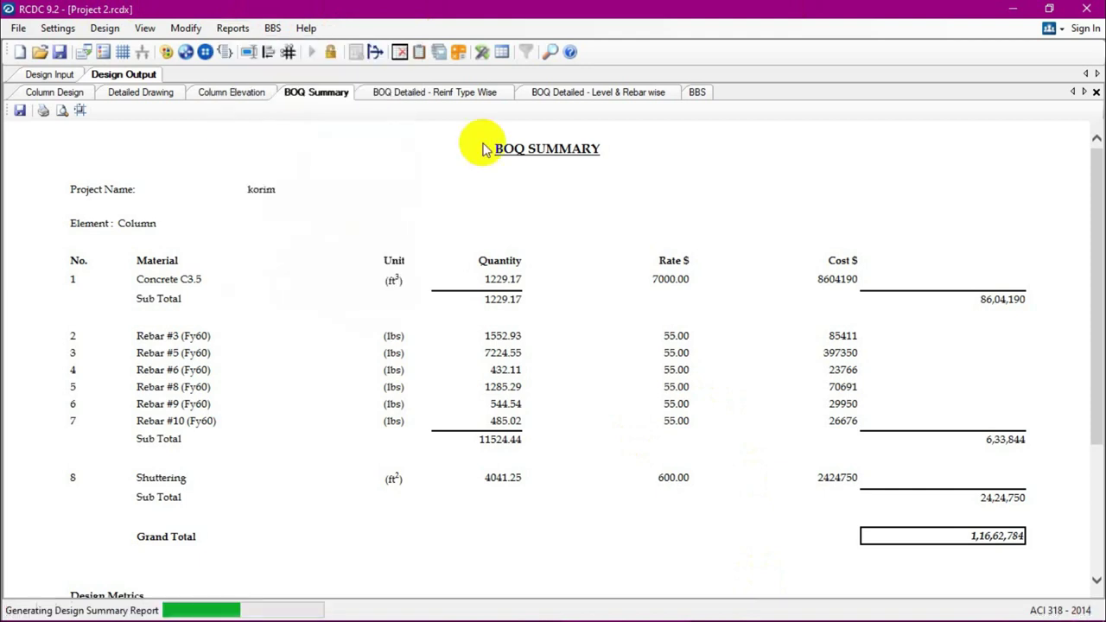
pyautogui.scroll(-1, 363, 284)
pyautogui.scroll(-10, 364, 284)
pyautogui.scroll(-10, 364, 284)
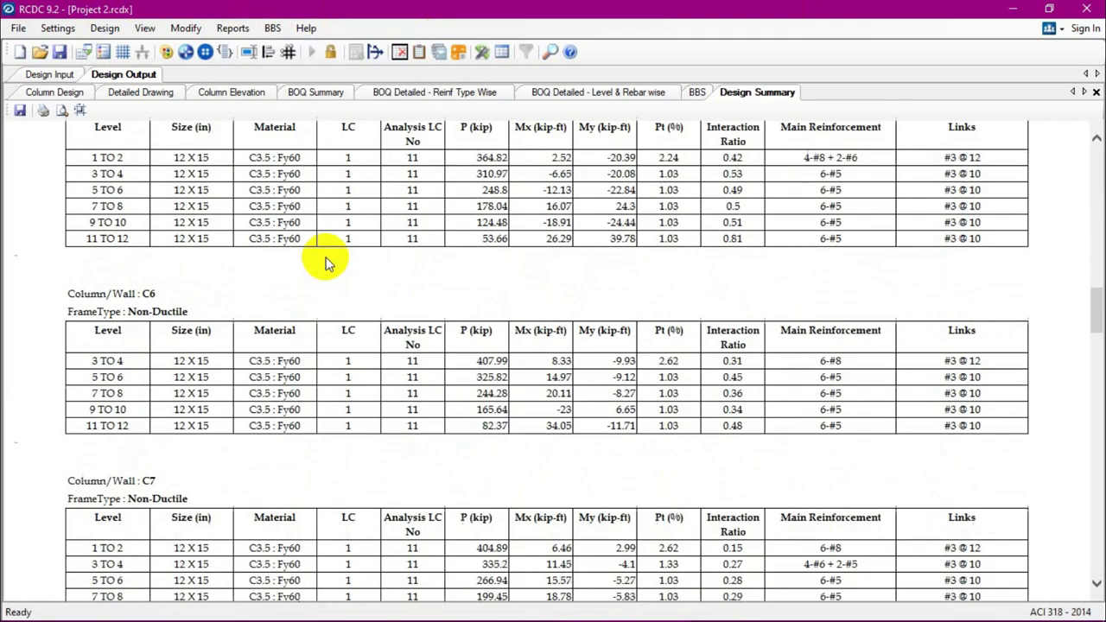
pyautogui.scroll(-10, 322, 259)
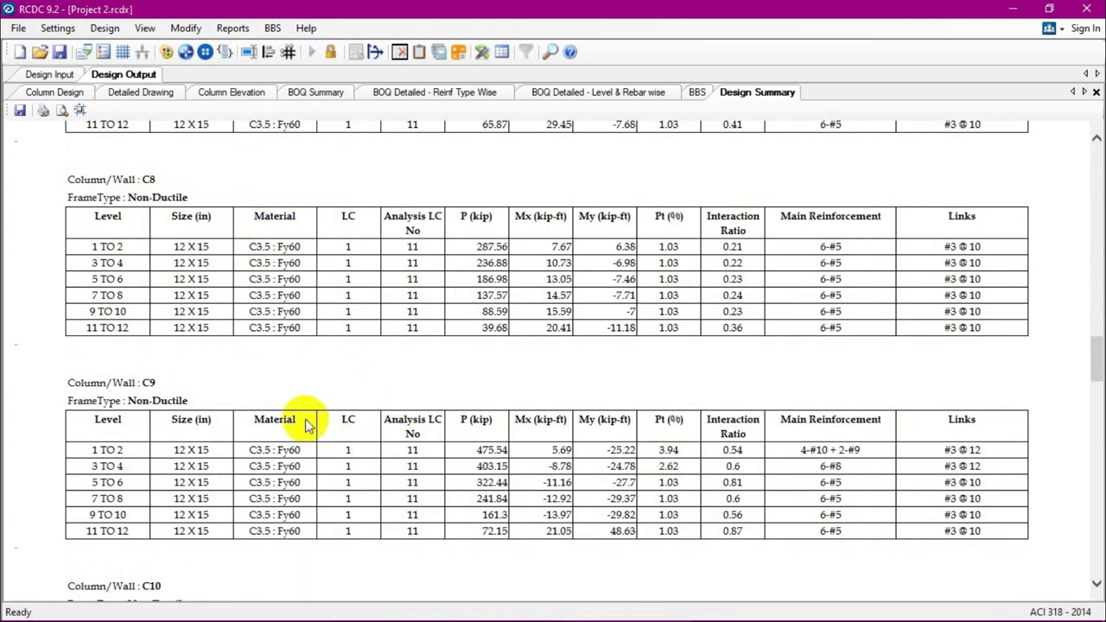
# - Scroll through the summary's column tables and back up to the ACI 318 - 2014 header
pyautogui.scroll(-2, 307, 424)
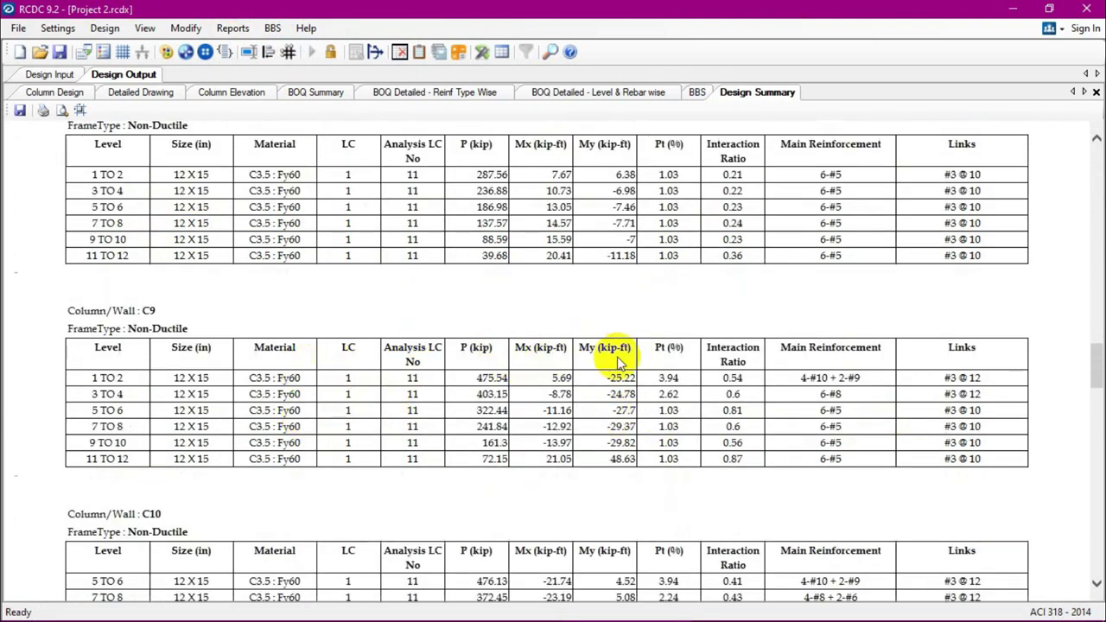
pyautogui.scroll(-5, 656, 364)
pyautogui.scroll(-4, 636, 365)
pyautogui.scroll(-10, 733, 316)
pyautogui.scroll(1, 732, 323)
pyautogui.scroll(6, 729, 313)
pyautogui.scroll(12, 728, 314)
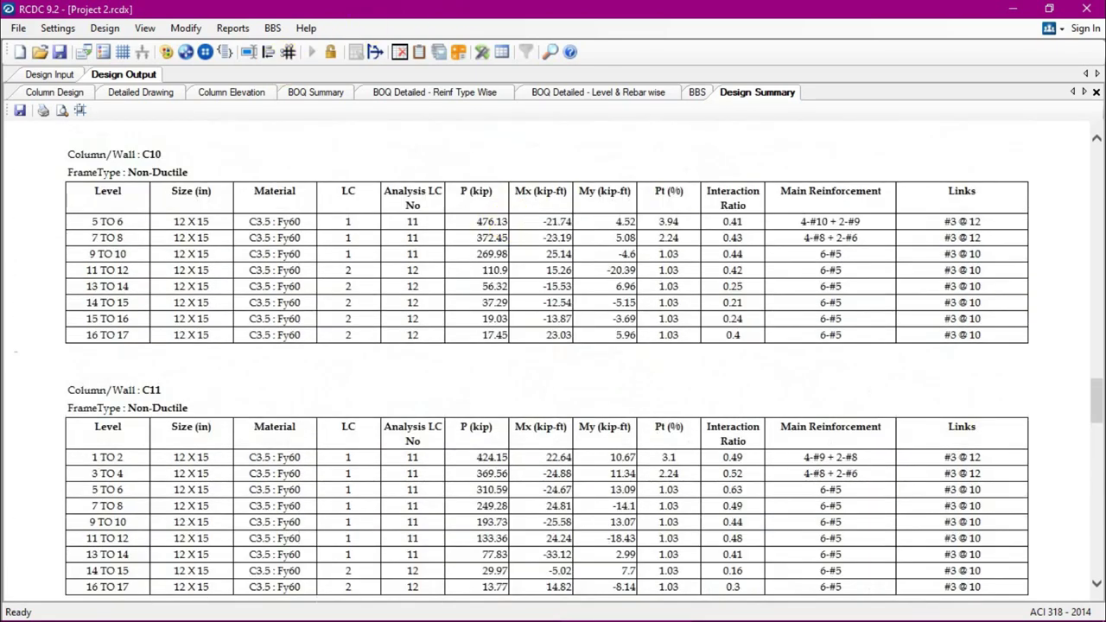
pyautogui.scroll(3, 340, 587)
pyautogui.scroll(3, 613, 493)
pyautogui.scroll(8, 605, 510)
pyautogui.scroll(8, 603, 513)
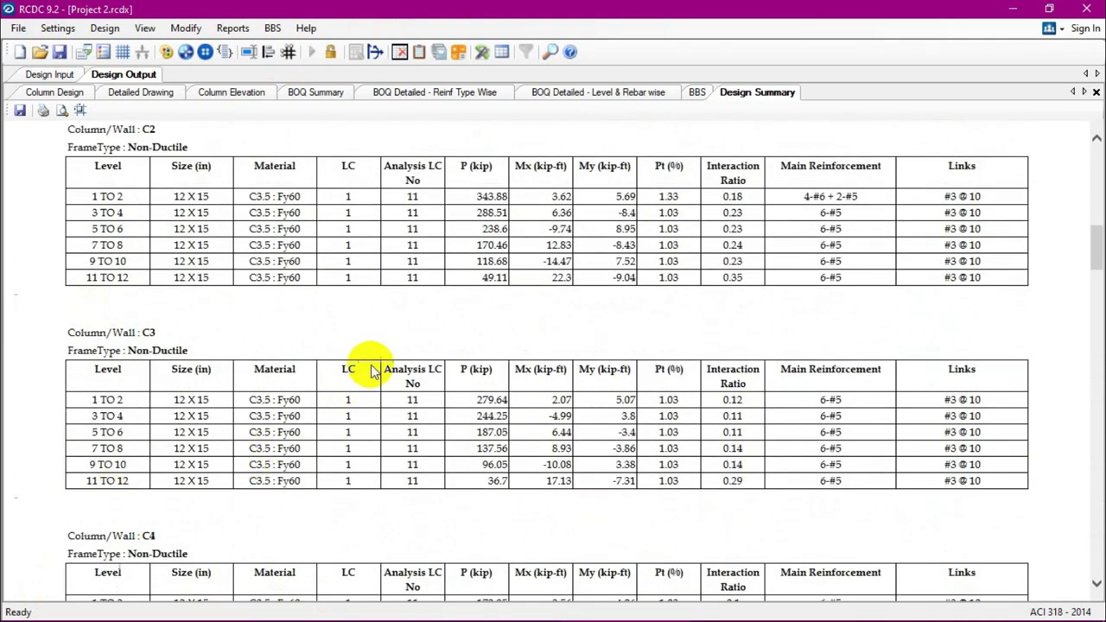
pyautogui.scroll(2, 75, 238)
pyautogui.scroll(8, 599, 346)
pyautogui.scroll(5, 602, 346)
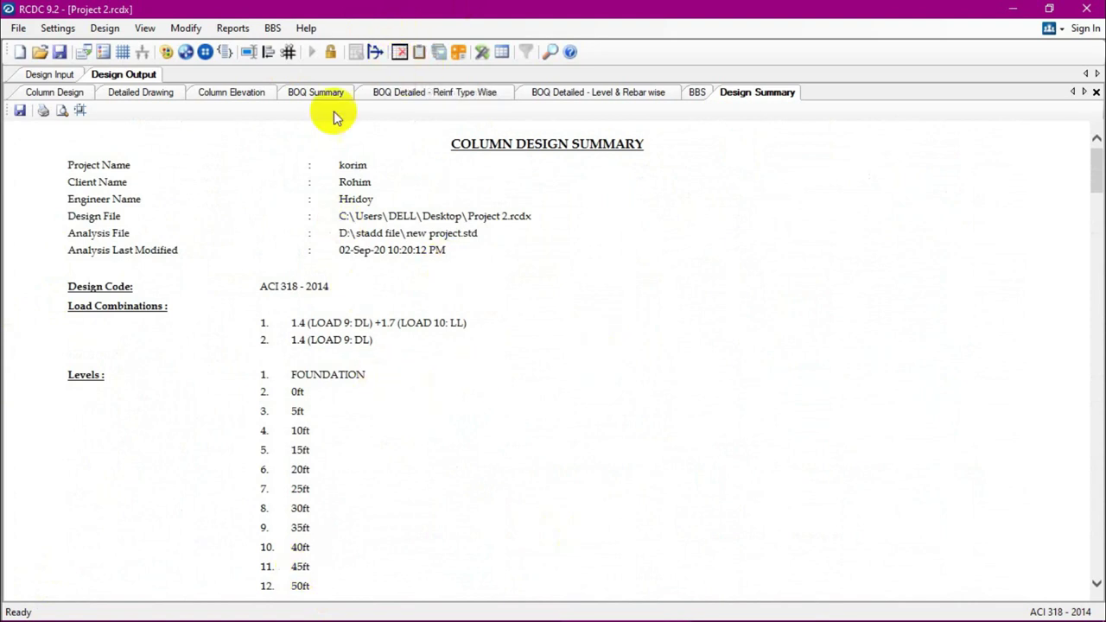
# - Create a Design Calculation Report for column C1 at only the 5ft To 10ft level
pyautogui.click(221, 28)
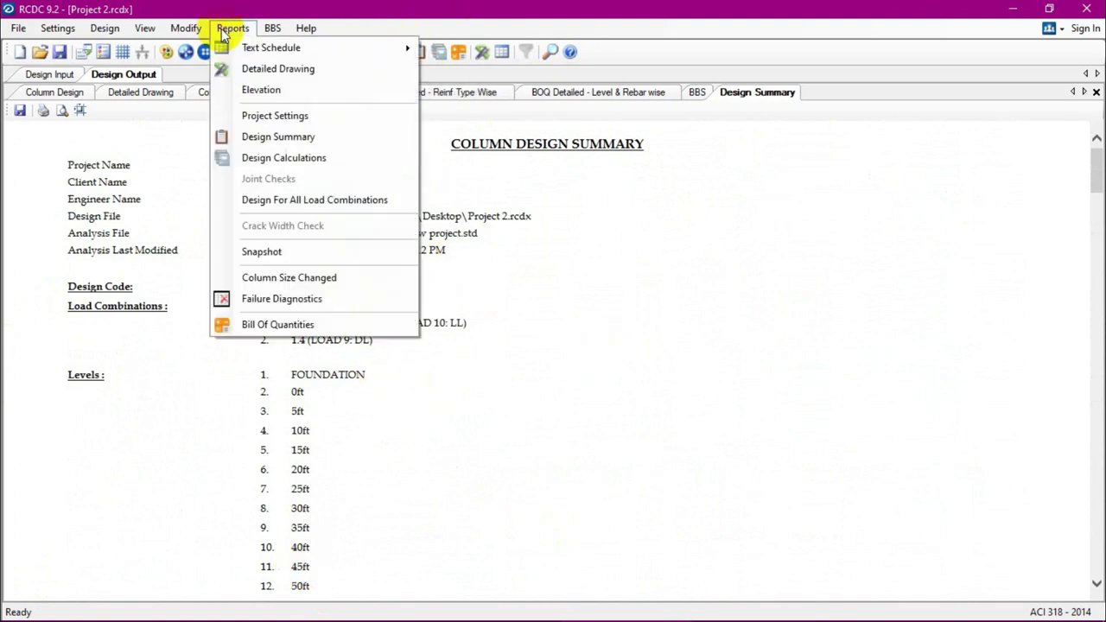
pyautogui.click(295, 158)
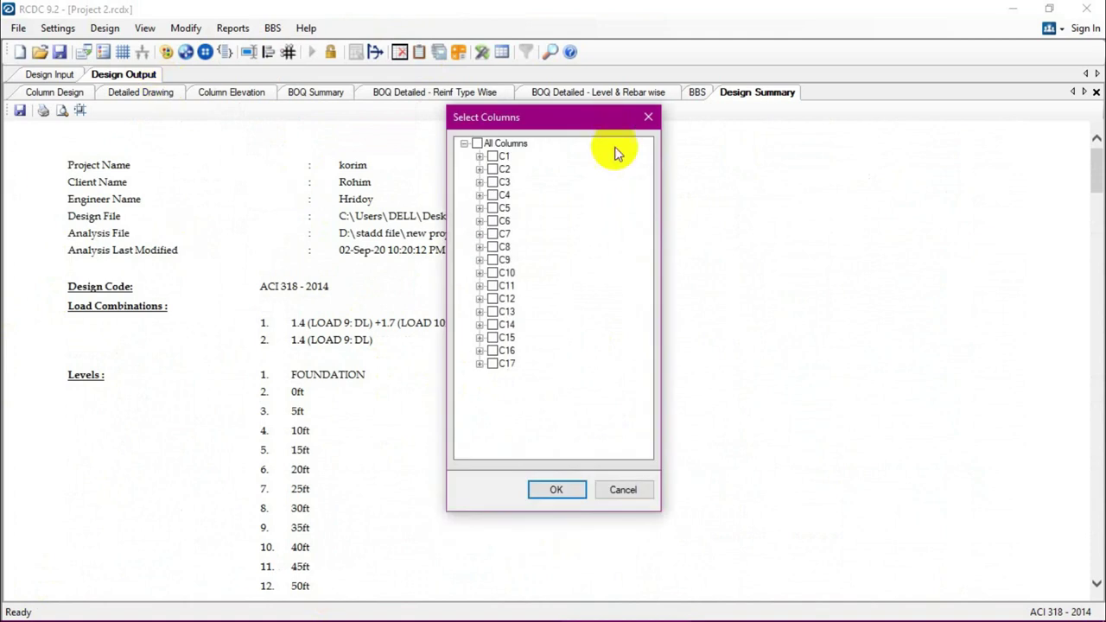
pyautogui.click(479, 157)
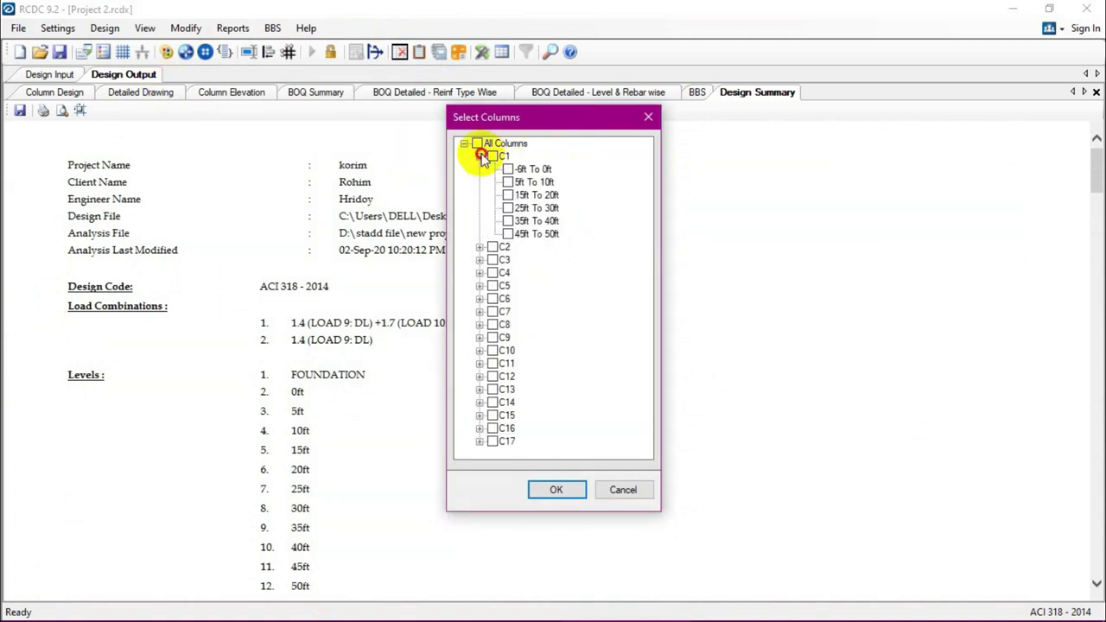
pyautogui.click(493, 156)
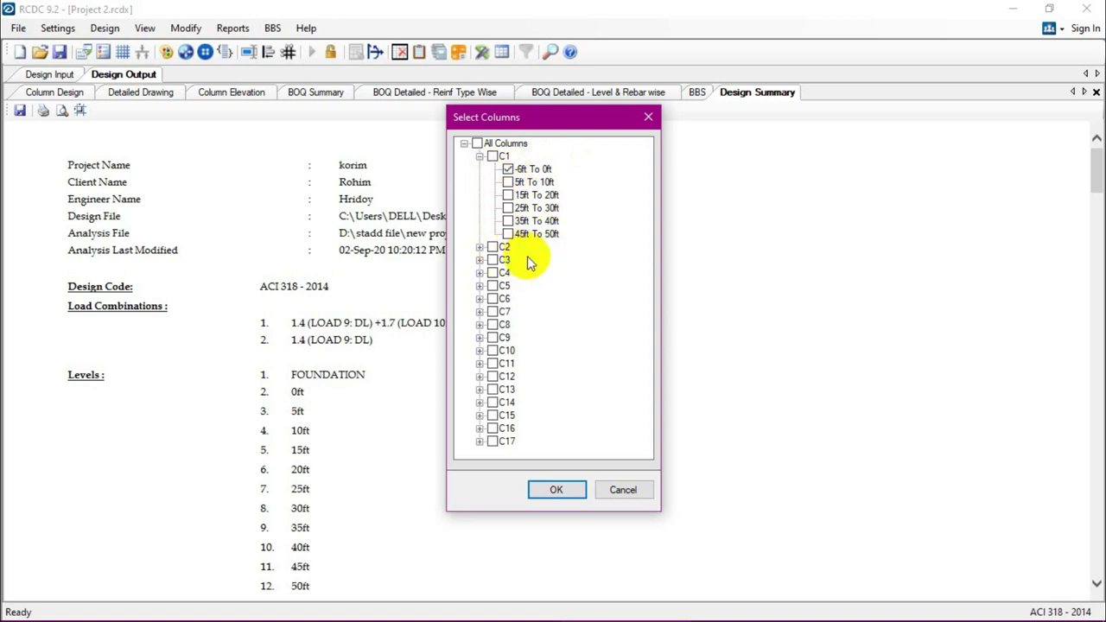
pyautogui.click(508, 169)
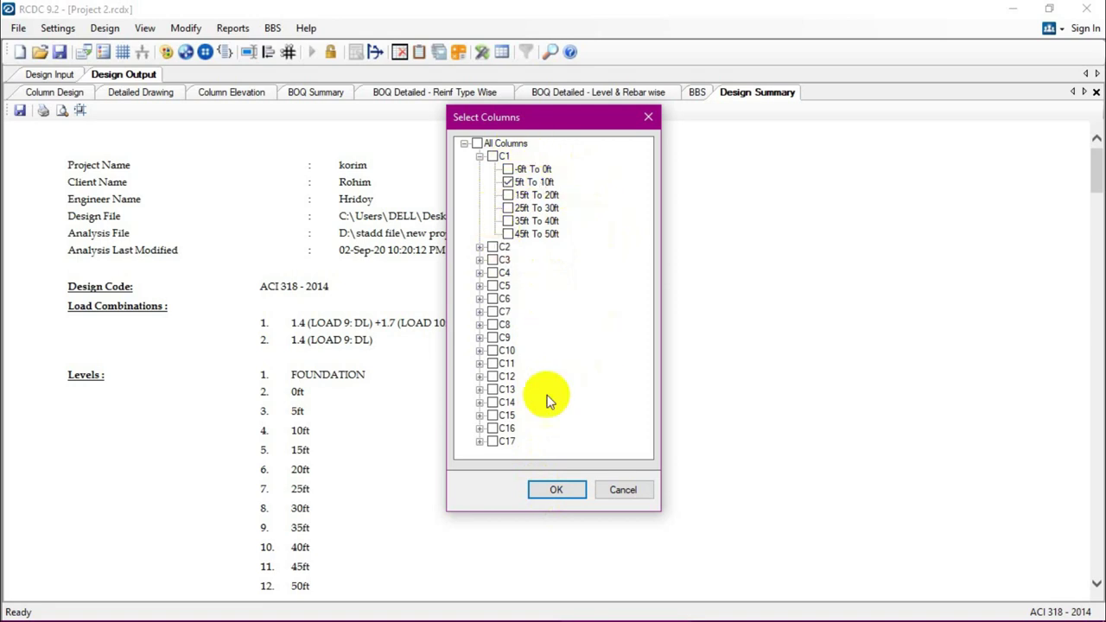
pyautogui.click(560, 486)
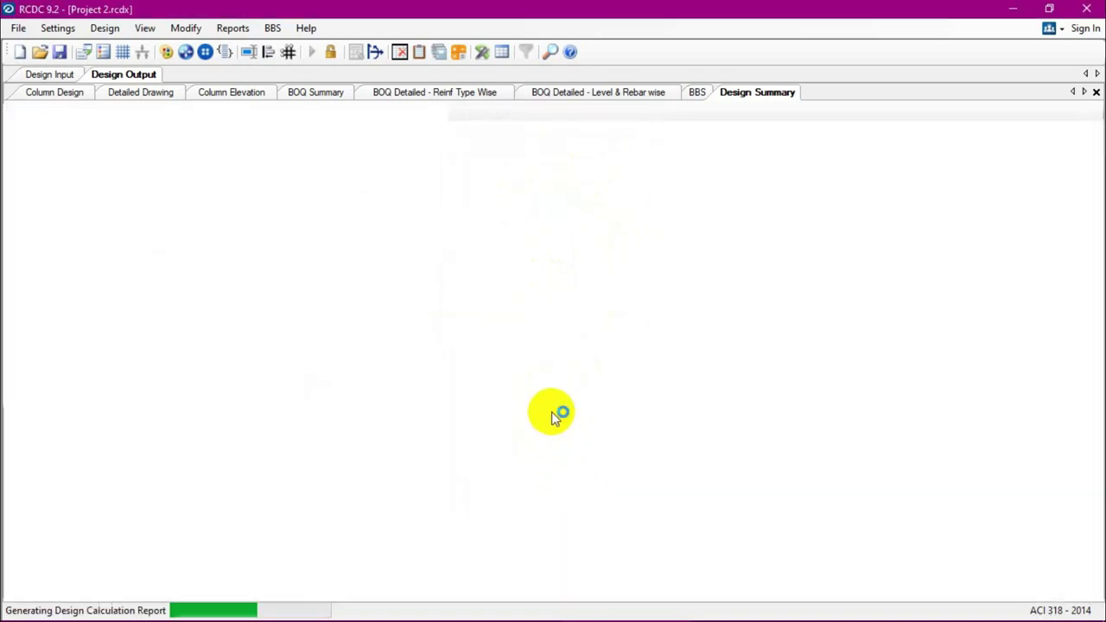
# - Scroll through the C1 calculations covering flexural, slenderness and shear checks
pyautogui.scroll(-3, 212, 234)
pyautogui.scroll(-2, 371, 168)
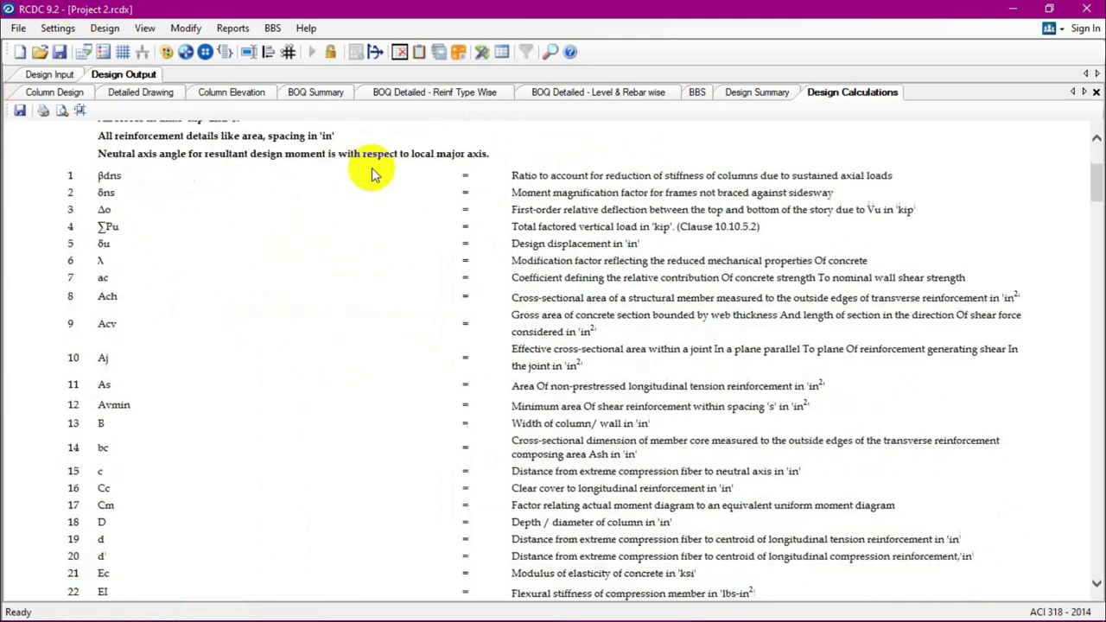
pyautogui.scroll(-10, 370, 438)
pyautogui.scroll(-10, 371, 414)
pyautogui.scroll(-5, 384, 417)
pyautogui.scroll(-8, 384, 417)
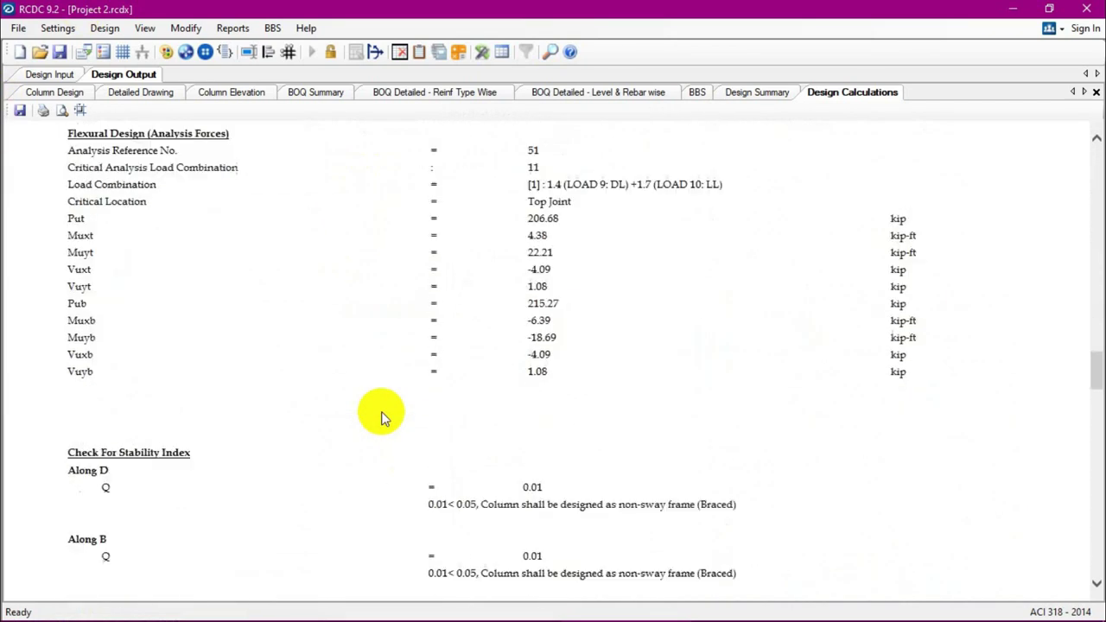
pyautogui.scroll(-9, 216, 268)
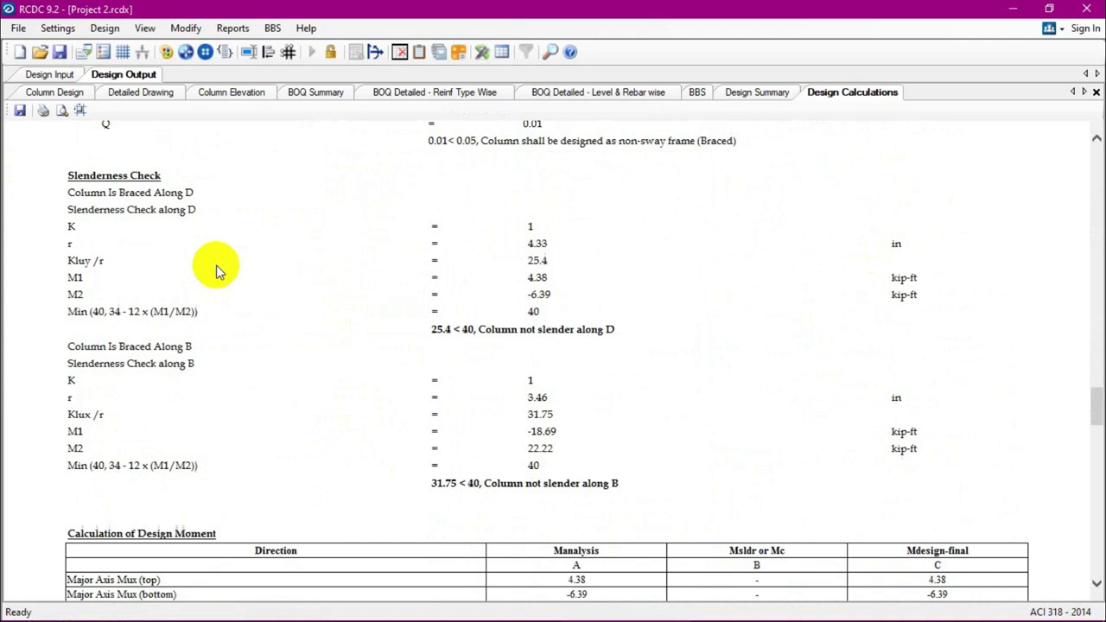
pyautogui.scroll(-5, 216, 264)
pyautogui.scroll(-6, 660, 233)
pyautogui.scroll(-10, 660, 234)
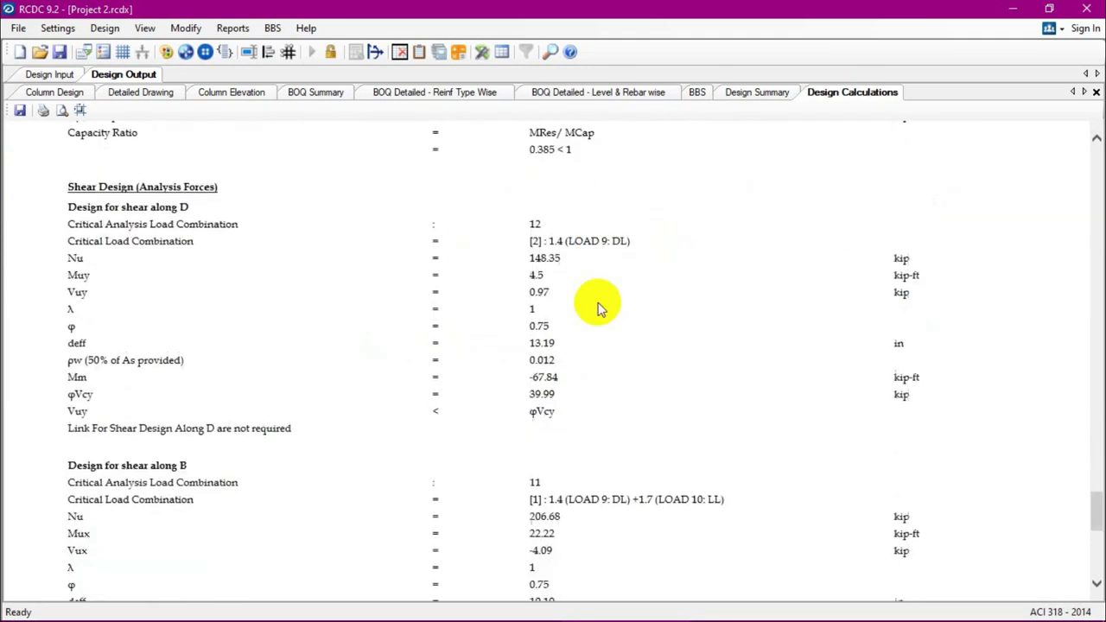
pyautogui.scroll(-9, 593, 303)
pyautogui.scroll(-3, 680, 296)
pyautogui.scroll(6, 532, 321)
pyautogui.scroll(8, 507, 297)
pyautogui.scroll(8, 507, 297)
pyautogui.scroll(8, 510, 306)
pyautogui.scroll(10, 509, 307)
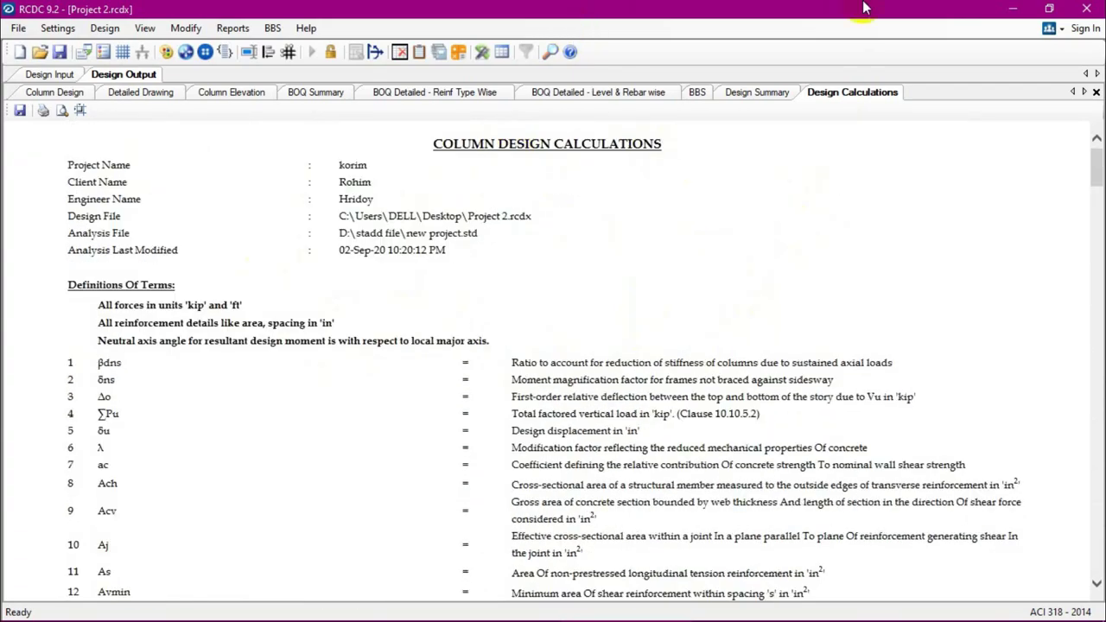
# - Close the RCDC project and exit RCDC, then close the Project workbook in Excel
pyautogui.click(1013, 8)
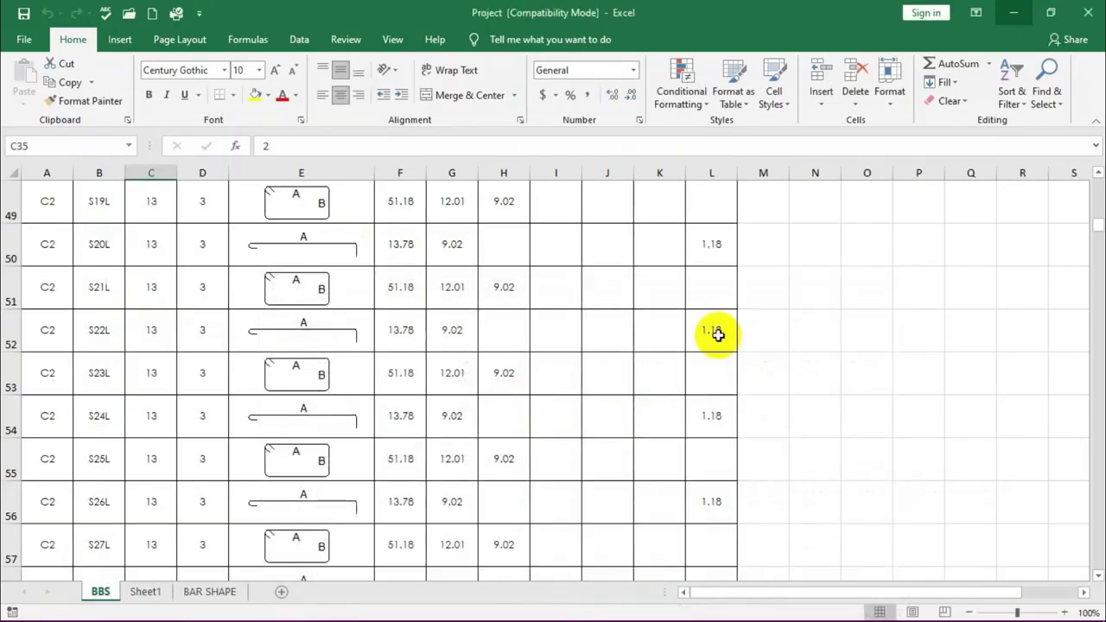
pyautogui.click(1021, 23)
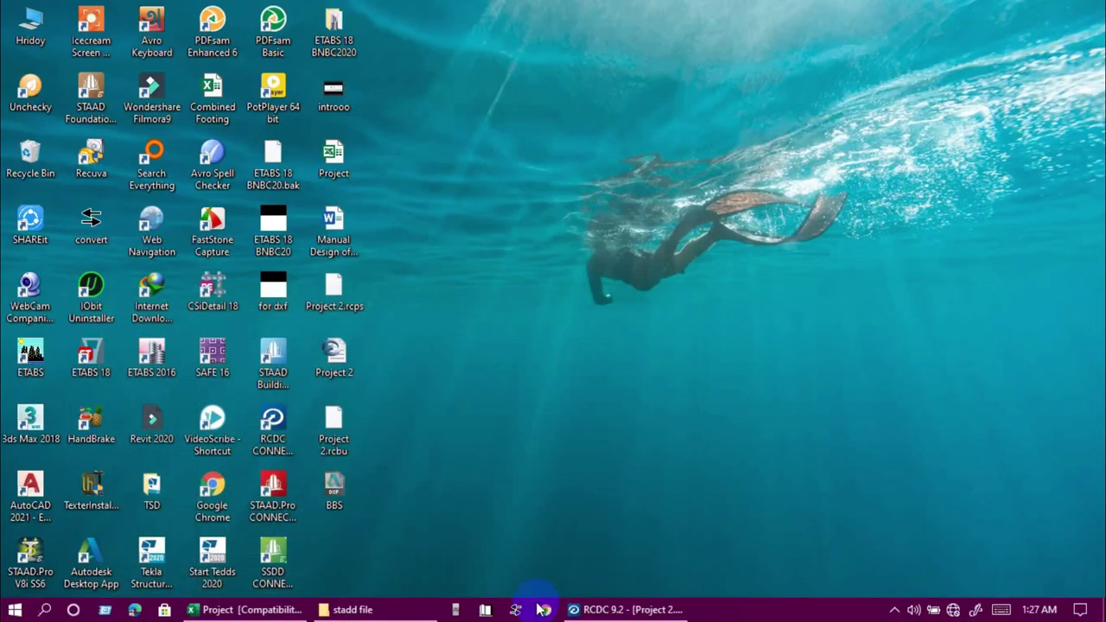
pyautogui.moveTo(624, 610)
pyautogui.click(597, 610)
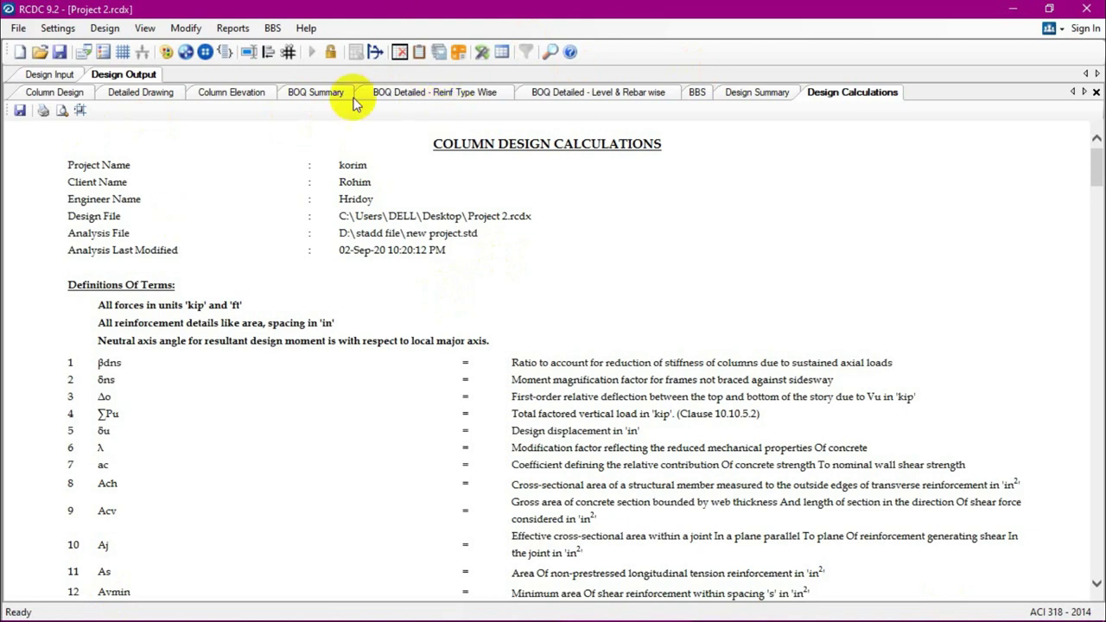
pyautogui.click(1086, 8)
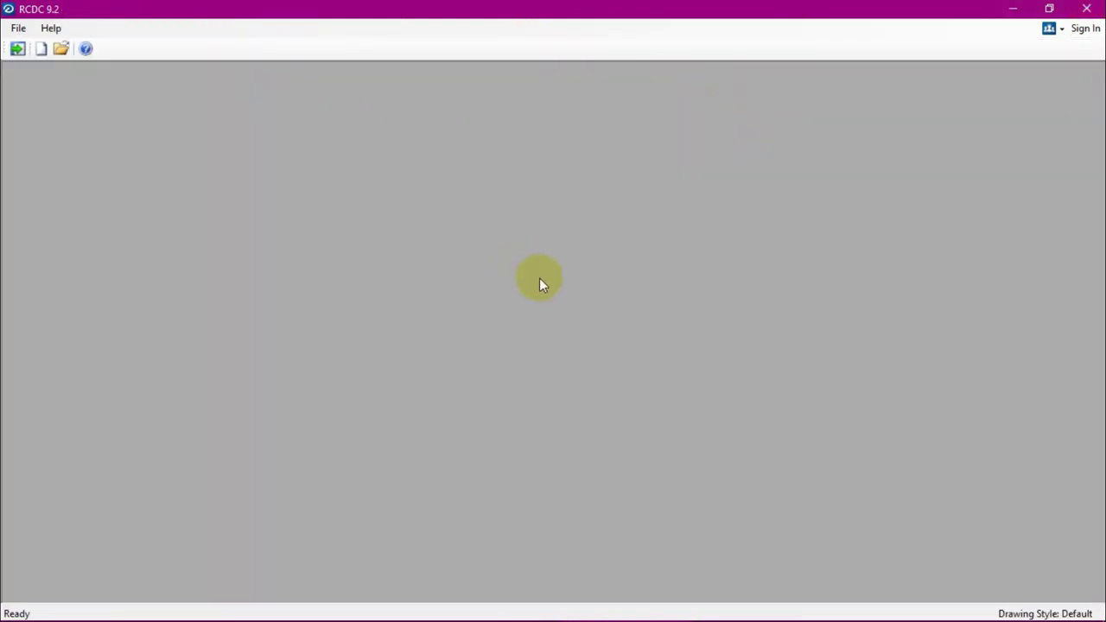
pyautogui.click(1086, 7)
pyautogui.moveTo(455, 609)
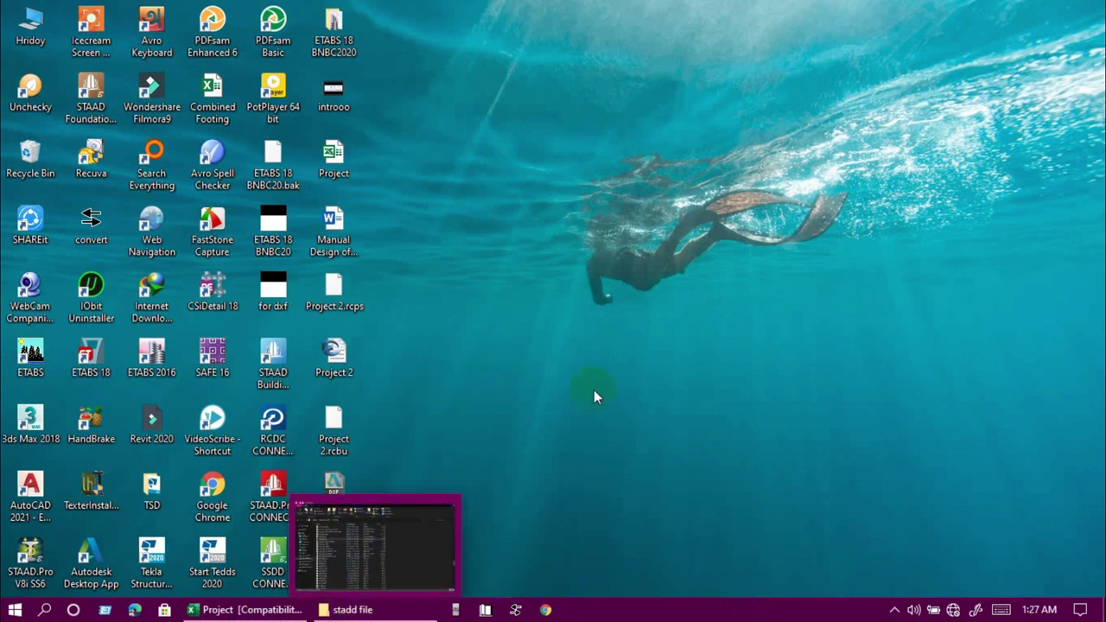
pyautogui.doubleClick(335, 492)
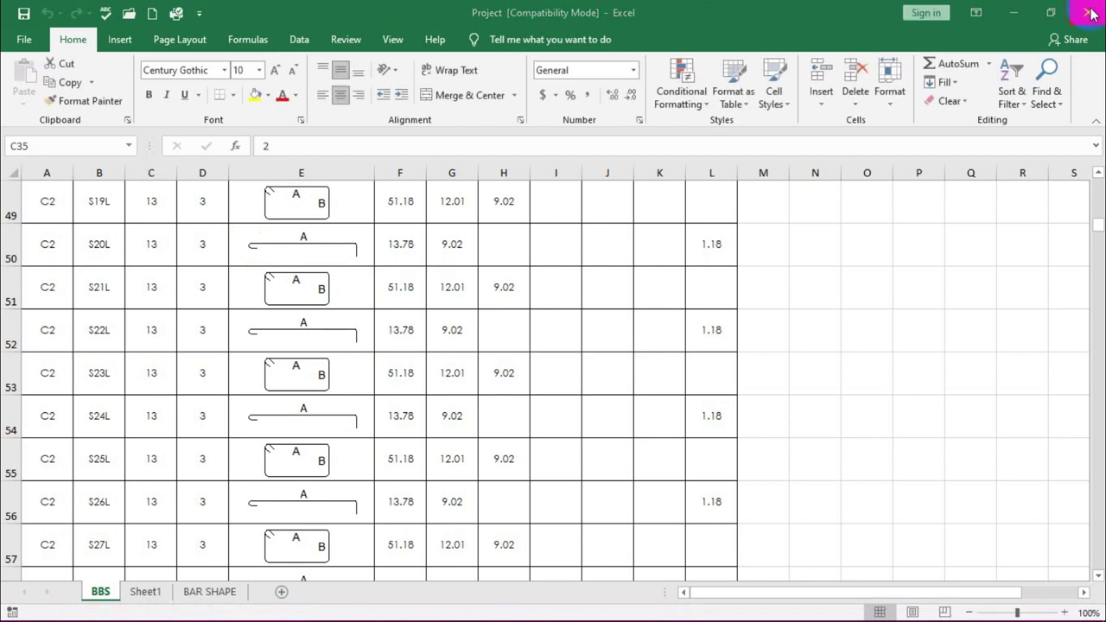
pyautogui.click(633, 245)
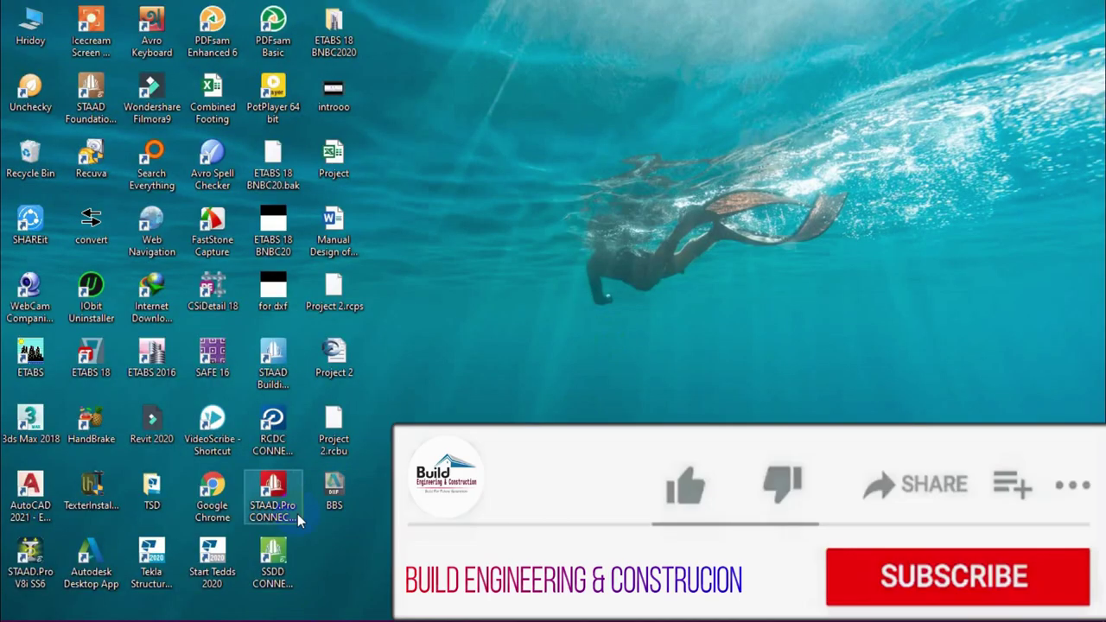
# - Open the BBS.dxf file from the desktop in AutoCAD 2021
pyautogui.click(340, 497)
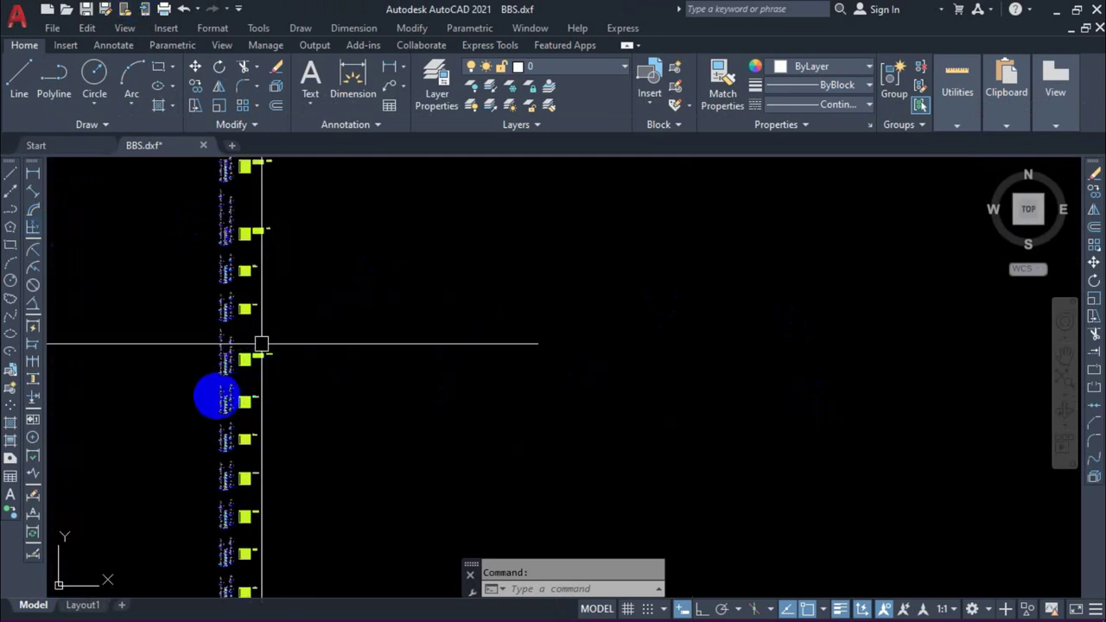
# - Zoom and pan the BBS drawing to inspect the rebar column details
pyautogui.click(261, 344)
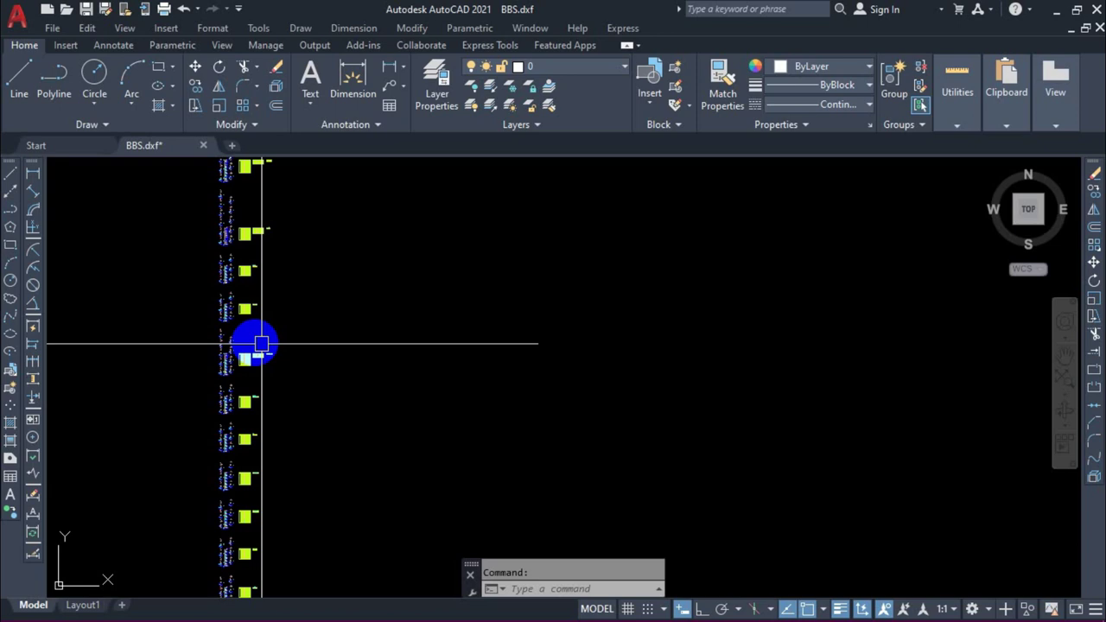
pyautogui.scroll(-5, 260, 343)
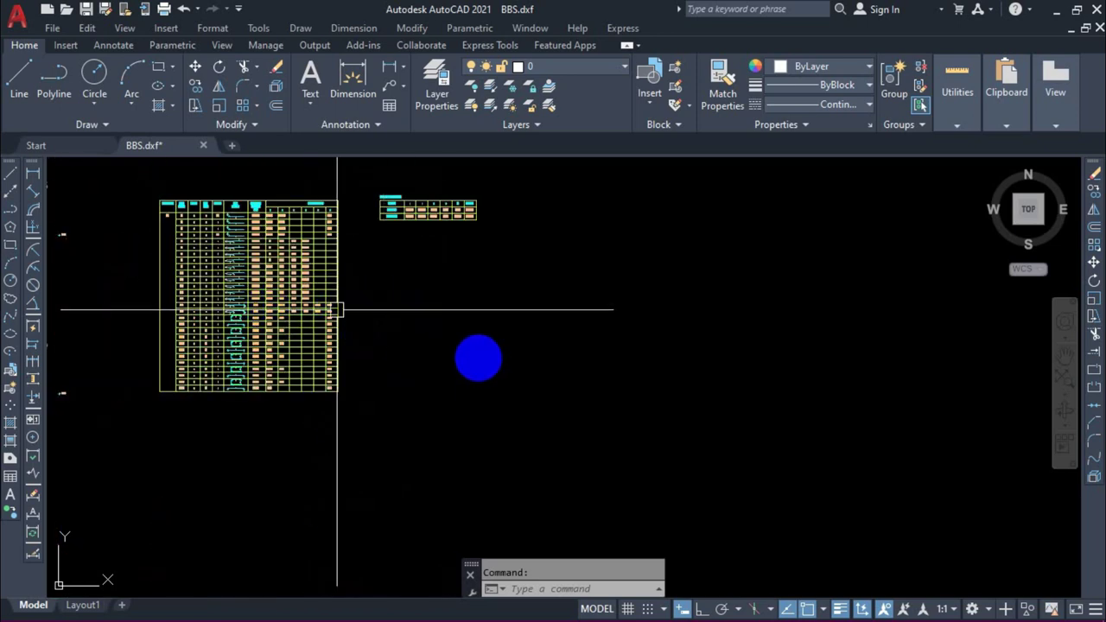
pyautogui.moveTo(337, 310); pyautogui.dragTo(459, 329, button='middle')
pyautogui.moveTo(267, 321); pyautogui.dragTo(597, 512, button='middle')
pyautogui.scroll(3, 289, 424)
pyautogui.scroll(2, 299, 390)
pyautogui.scroll(-2, 397, 345)
pyautogui.scroll(-1, 419, 348)
pyautogui.scroll(-2, 271, 340)
pyautogui.scroll(-2, 479, 313)
pyautogui.scroll(-2, 432, 301)
pyautogui.scroll(2, 458, 276)
pyautogui.scroll(3, 409, 276)
pyautogui.scroll(-1, 466, 276)
pyautogui.scroll(1, 533, 276)
pyautogui.scroll(-2, 826, 273)
pyautogui.scroll(-1, 692, 320)
pyautogui.scroll(-3, 703, 264)
pyautogui.scroll(-3, 536, 320)
pyautogui.scroll(2, 553, 342)
pyautogui.scroll(-1, 584, 316)
pyautogui.scroll(-4, 602, 415)
pyautogui.scroll(-1, 546, 265)
pyautogui.scroll(4, 547, 265)
pyautogui.scroll(2, 457, 242)
pyautogui.scroll(-1, 461, 222)
pyautogui.scroll(-2, 506, 253)
pyautogui.scroll(-2, 565, 343)
pyautogui.moveTo(565, 343)
pyautogui.mouseDown(button='middle')
pyautogui.moveTo(754, 394)
pyautogui.moveTo(445, 447)
pyautogui.mouseUp(button='middle')
pyautogui.scroll(5, 553, 452)
pyautogui.moveTo(553, 452); pyautogui.dragTo(284, 247, button='middle')
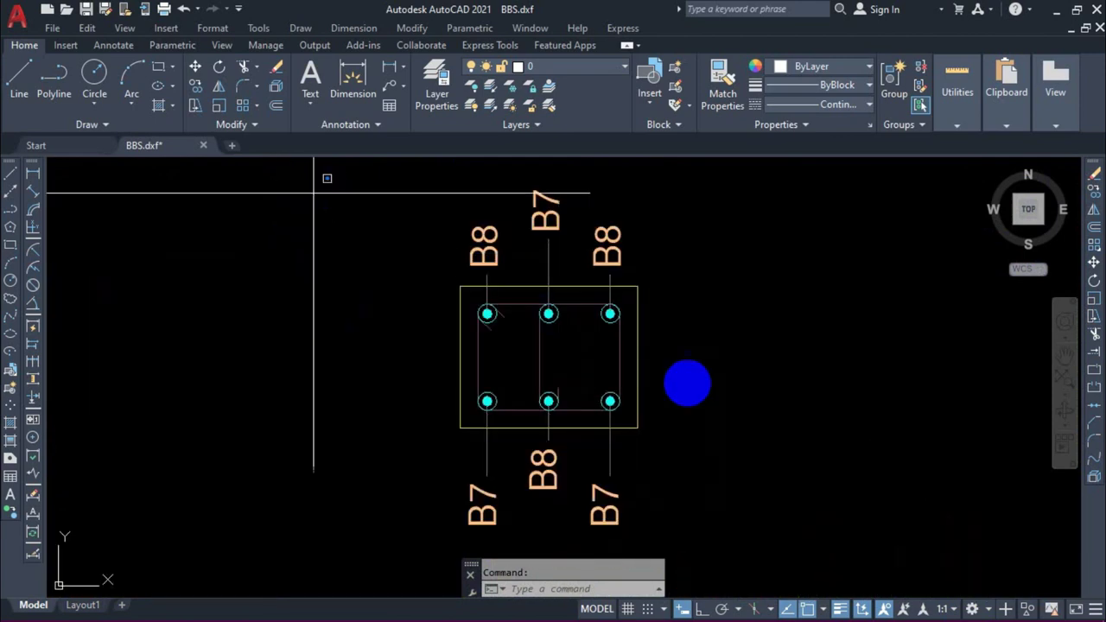
# - Window-select the B7/B8 column section, then clear the selection with Esc
pyautogui.click(314, 194)
pyautogui.moveTo(741, 570); pyautogui.dragTo(665, 531, button='middle')
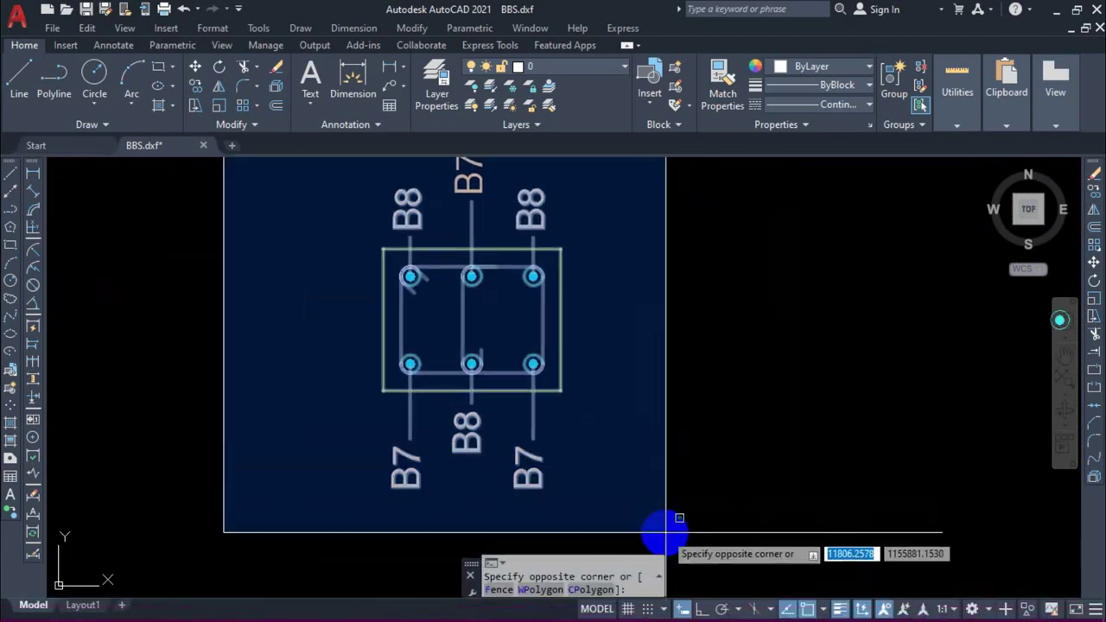
pyautogui.click(665, 531)
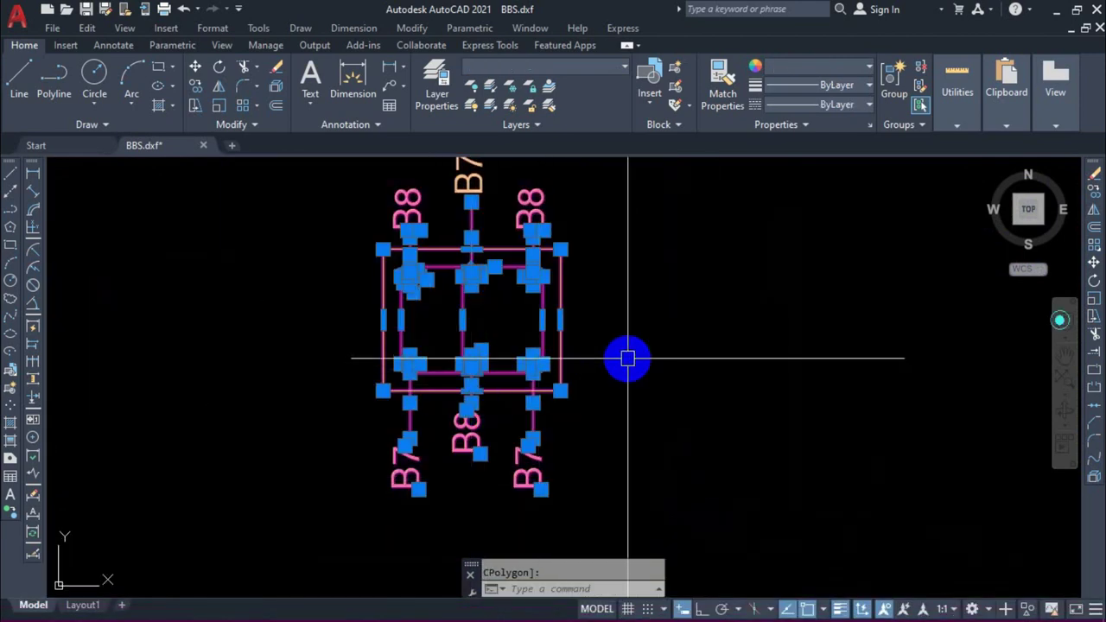
pyautogui.press('Escape')
# - Pan and zoom across the yellow bar schedule tables on the right
pyautogui.scroll(-5, 627, 359)
pyautogui.scroll(2, 486, 300)
pyautogui.scroll(3, 466, 346)
pyautogui.scroll(-3, 456, 390)
pyautogui.scroll(-2, 526, 198)
pyautogui.scroll(-2, 417, 182)
pyautogui.scroll(3, 375, 365)
pyautogui.scroll(-3, 383, 323)
pyautogui.scroll(-2, 365, 251)
pyautogui.scroll(-2, 354, 426)
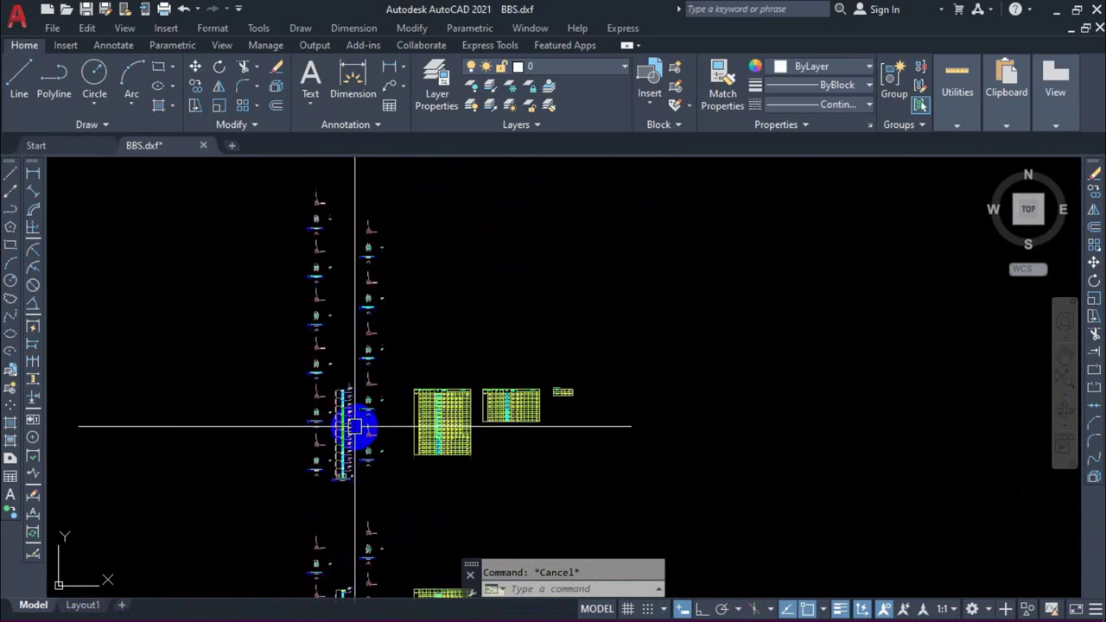
pyautogui.scroll(3, 354, 426)
pyautogui.scroll(-2, 476, 447)
pyautogui.scroll(3, 815, 350)
pyautogui.moveTo(815, 351)
pyautogui.mouseDown(button='middle')
pyautogui.moveTo(587, 406)
pyautogui.moveTo(338, 279)
pyautogui.moveTo(377, 341)
pyautogui.moveTo(407, 247)
pyautogui.mouseUp(button='middle')
pyautogui.scroll(2, 393, 334)
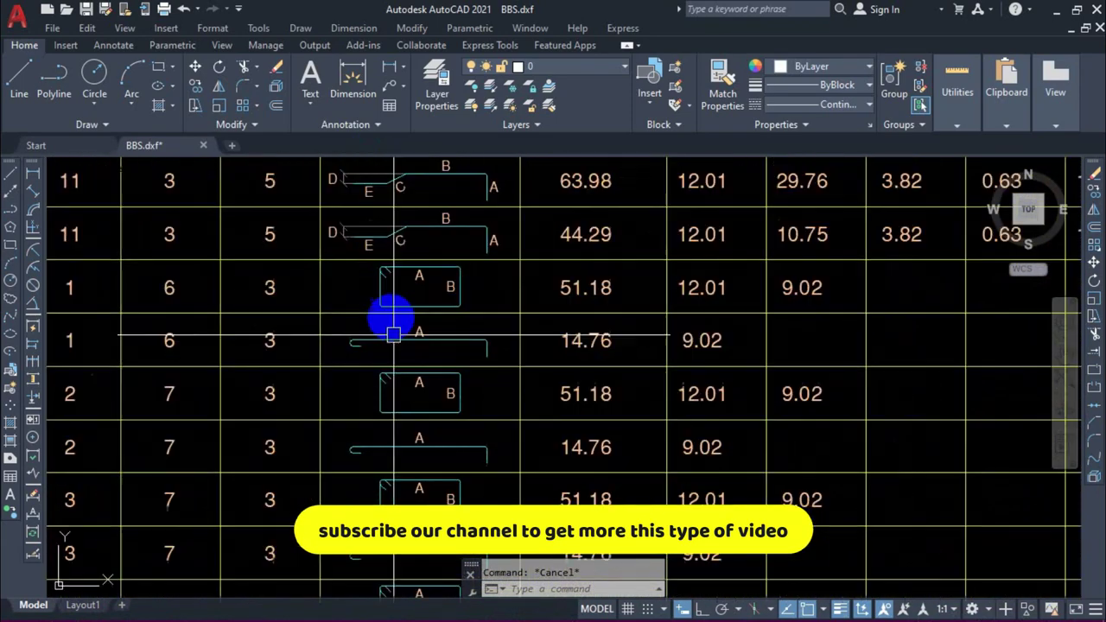
pyautogui.scroll(-2, 393, 334)
pyautogui.moveTo(385, 447); pyautogui.dragTo(430, 292, button='middle')
pyautogui.scroll(5, 430, 388)
pyautogui.scroll(-8, 432, 373)
pyautogui.scroll(-4, 432, 373)
pyautogui.moveTo(361, 386); pyautogui.dragTo(459, 296, button='middle')
pyautogui.scroll(4, 400, 420)
pyautogui.scroll(2, 400, 420)
pyautogui.moveTo(400, 420)
pyautogui.mouseDown(button='middle')
pyautogui.moveTo(308, 458)
pyautogui.moveTo(538, 309)
pyautogui.mouseUp(button='middle')
pyautogui.scroll(-3, 484, 326)
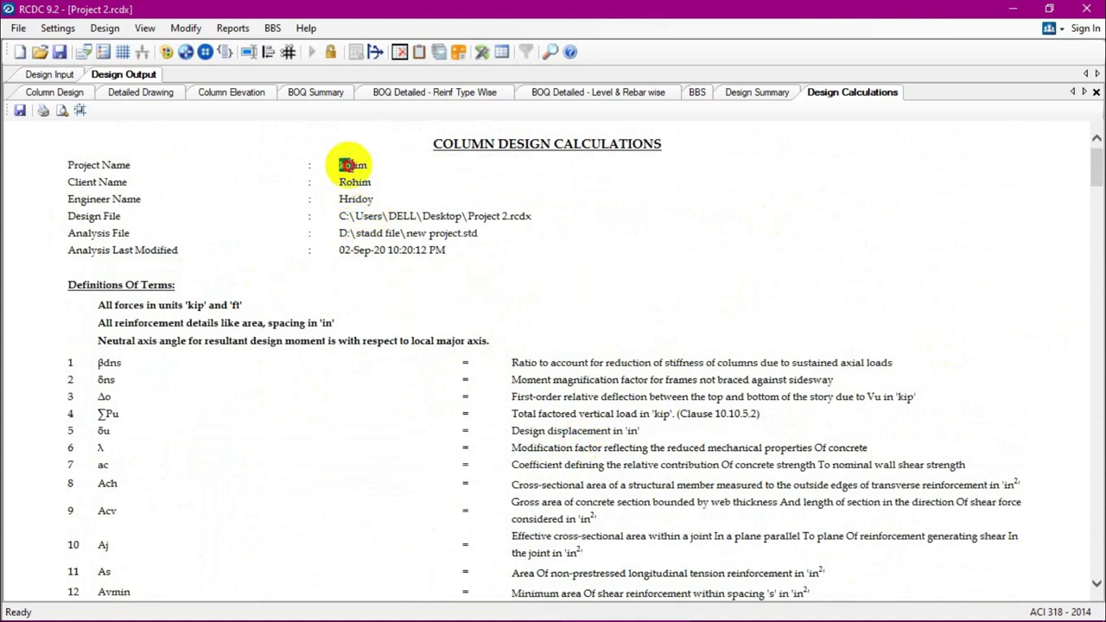
pyautogui.moveTo(346, 165); pyautogui.dragTo(372, 192)
pyautogui.click(358, 227)
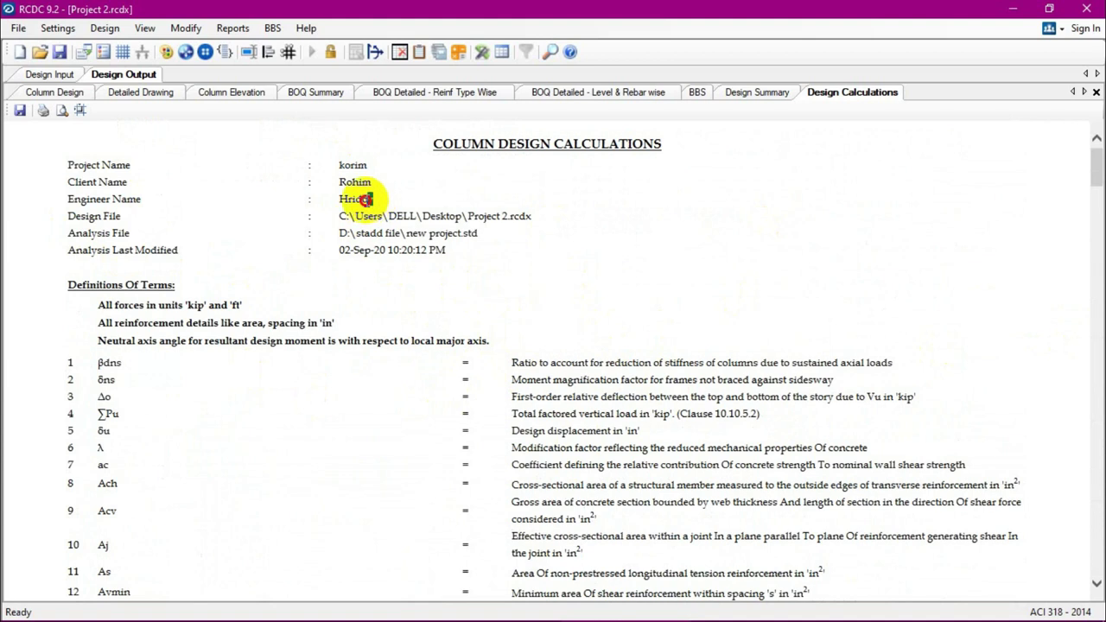